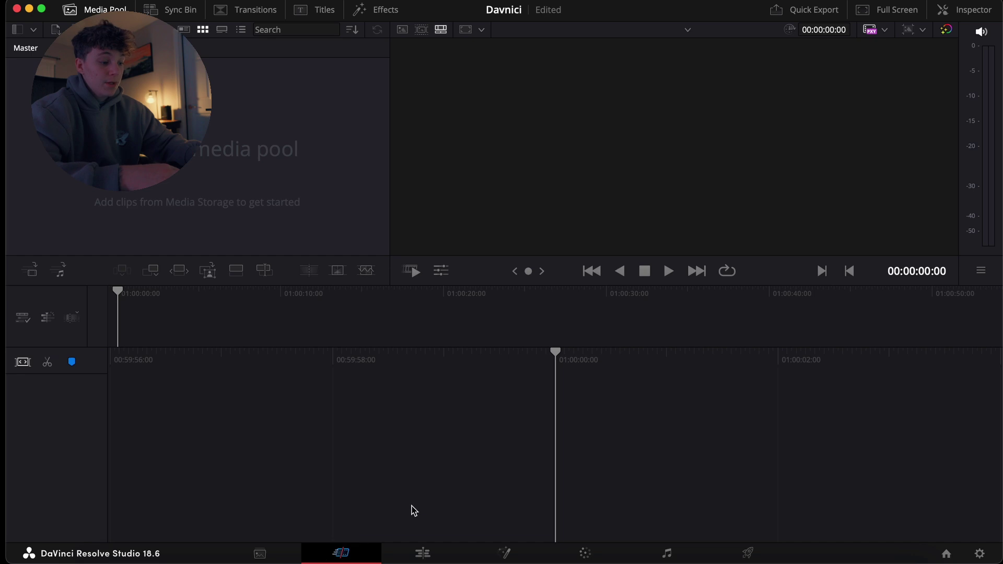
On the Edit page, import C0428.MP4 from the CLIP folder into the media pool and change the project frame rate to match
left_click(422, 553)
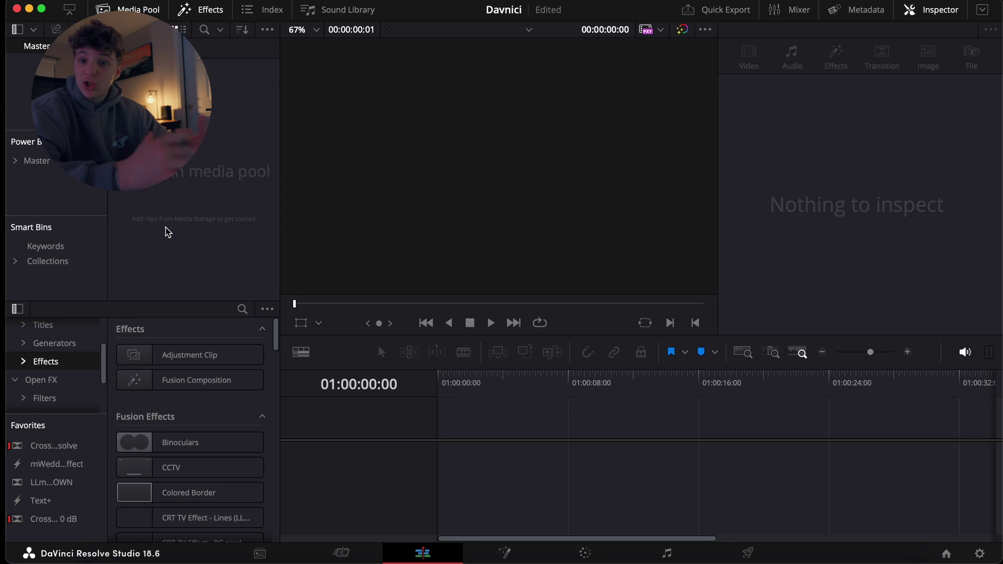
mouse_move(95, 560)
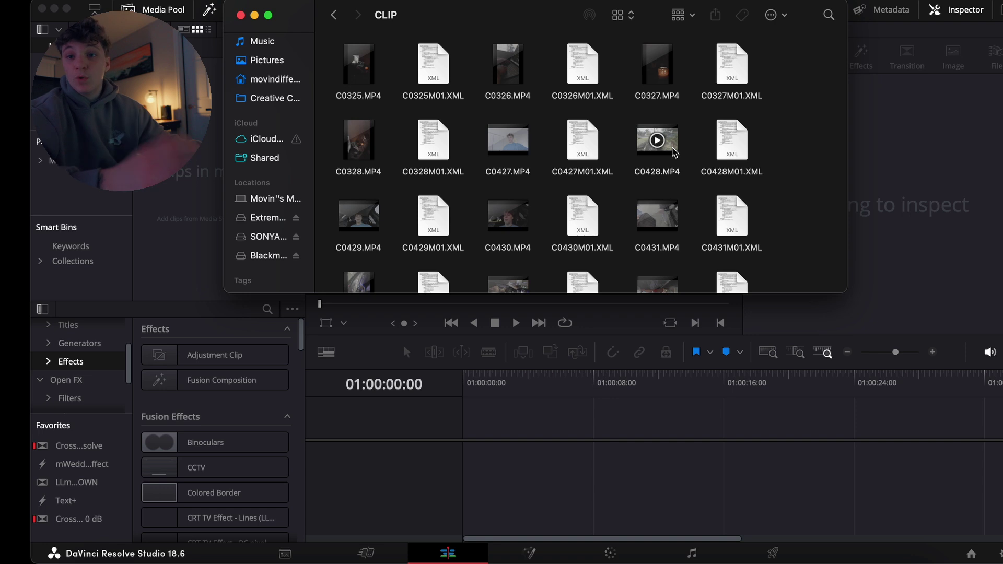
left_click_drag(673, 152, 193, 235)
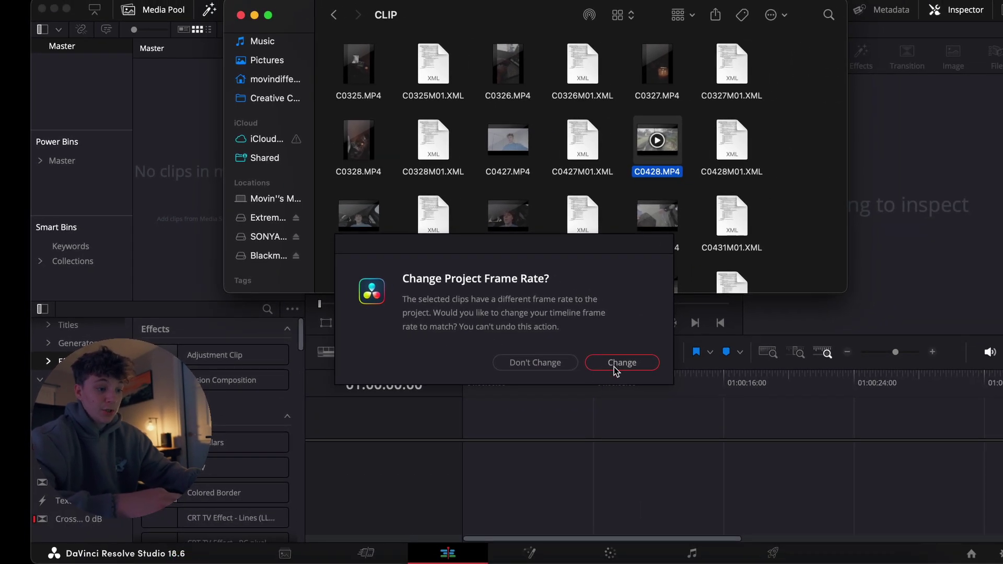
left_click(737, 413)
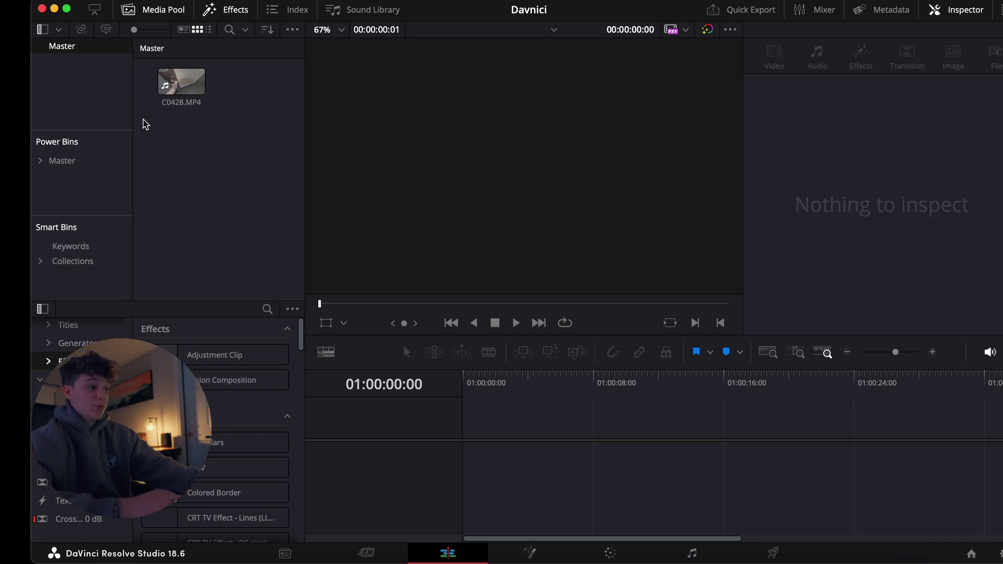
Import the image file _.jpeg into the media pool using the Import Media command
left_click(137, 1)
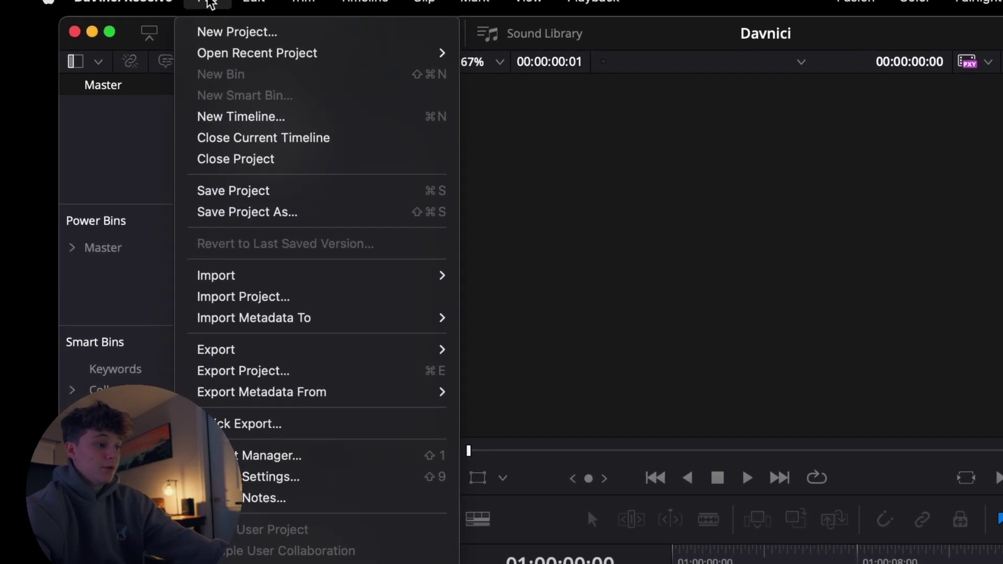
mouse_move(282, 286)
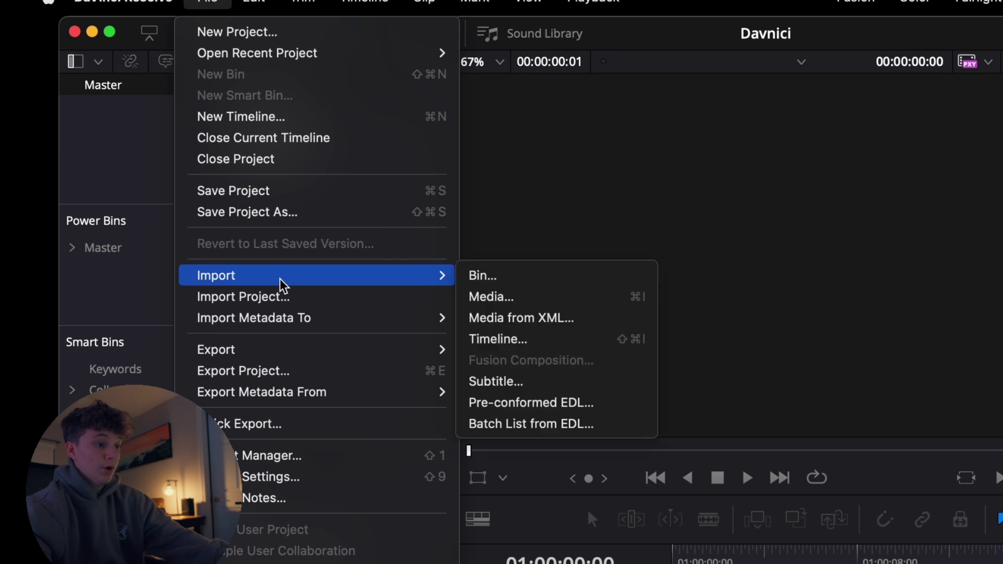
left_click(542, 298)
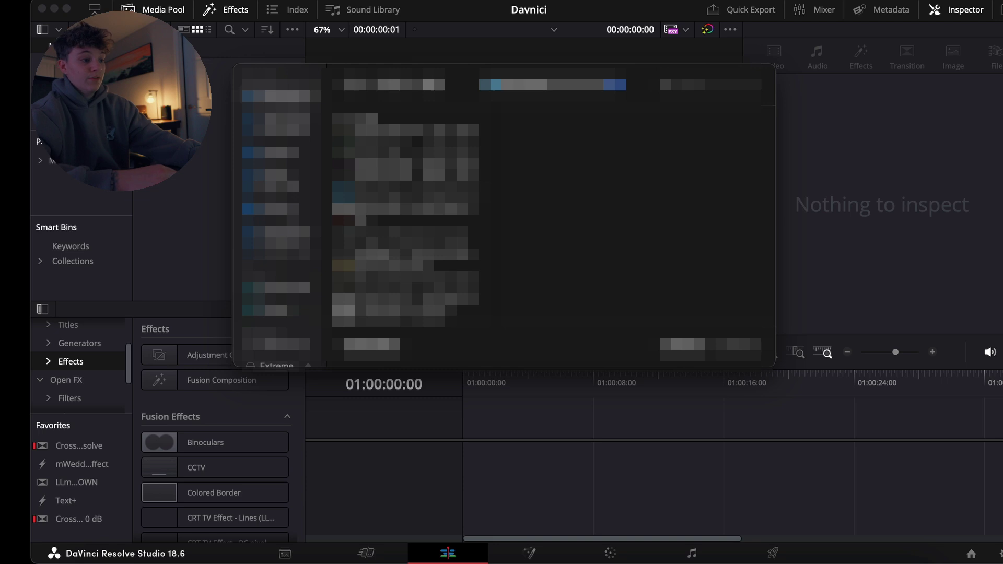
scroll(277, 209, "down", 3)
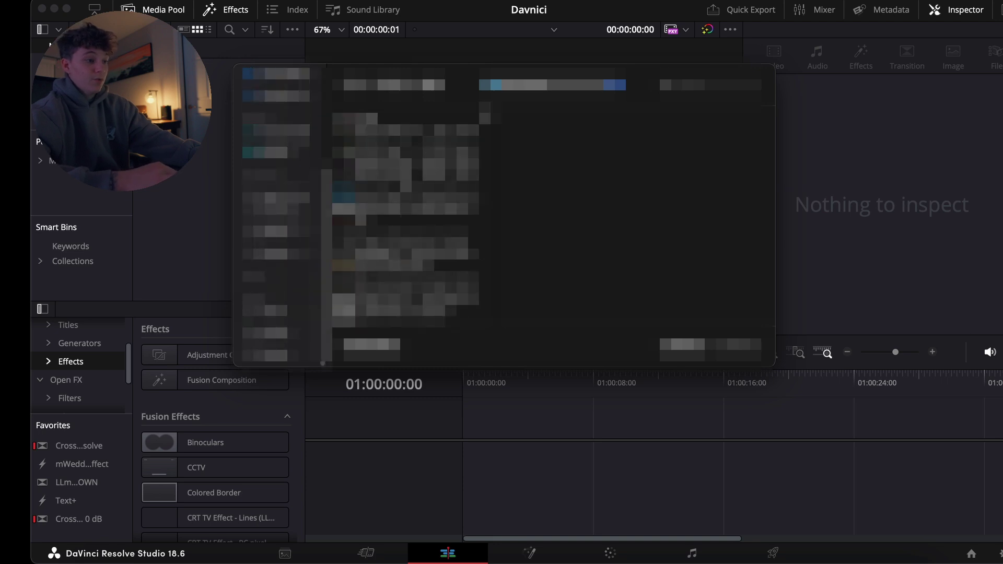
left_click(366, 116)
left_click(739, 345)
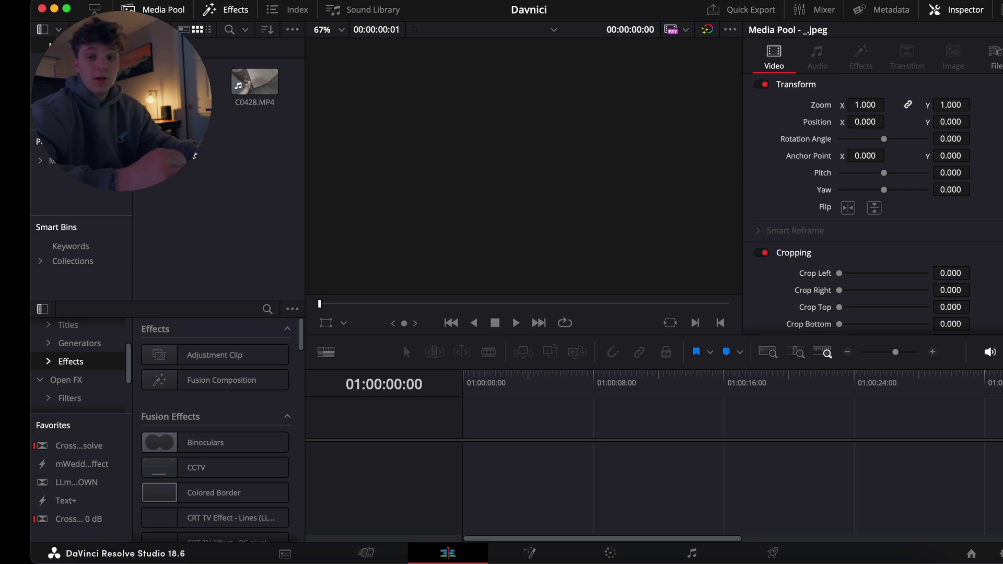
left_click(97, 554)
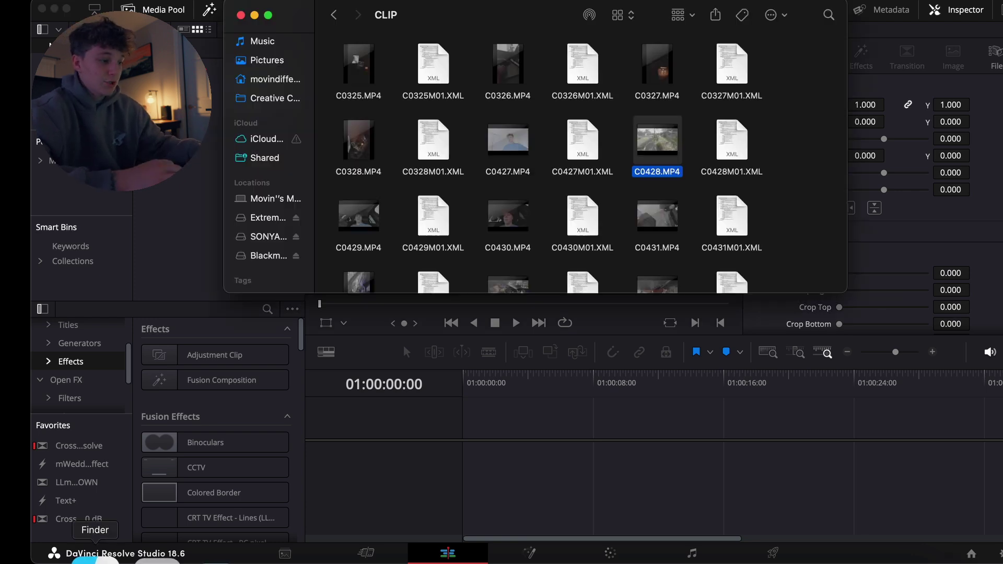
mouse_move(650, 149)
left_mouse_down()
mouse_move(309, 156)
mouse_move(648, 156)
left_mouse_up()
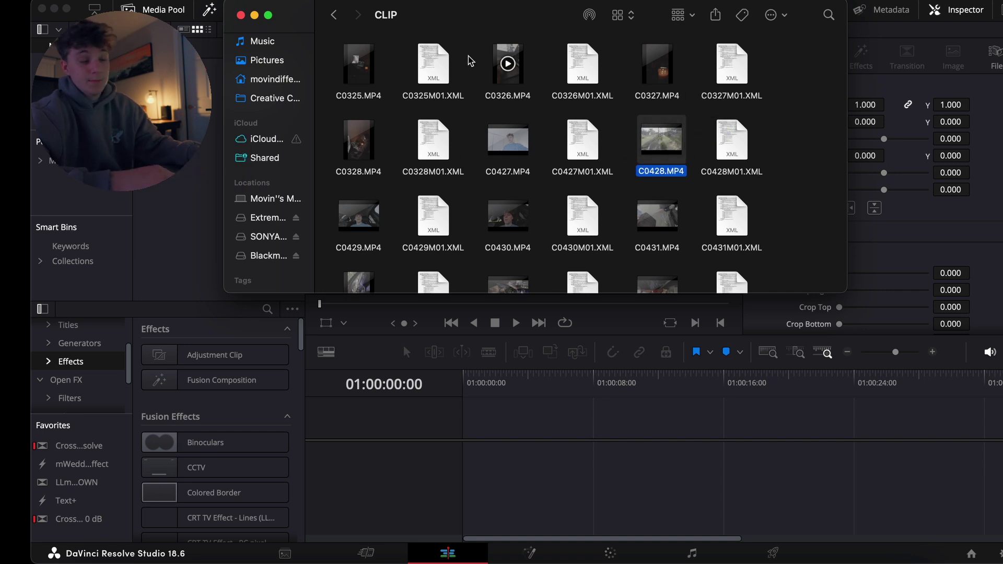
left_click(241, 15)
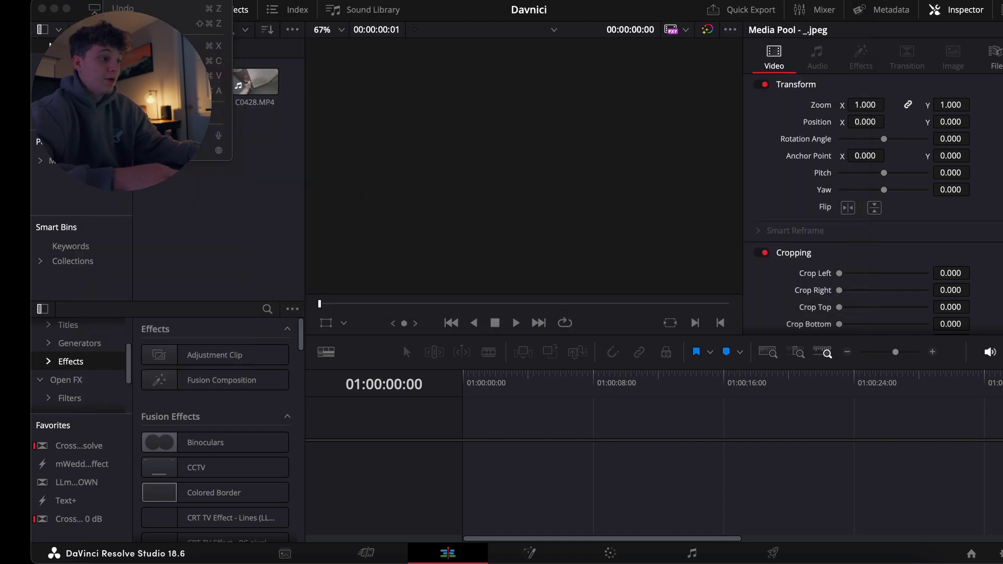
left_click(89, 2)
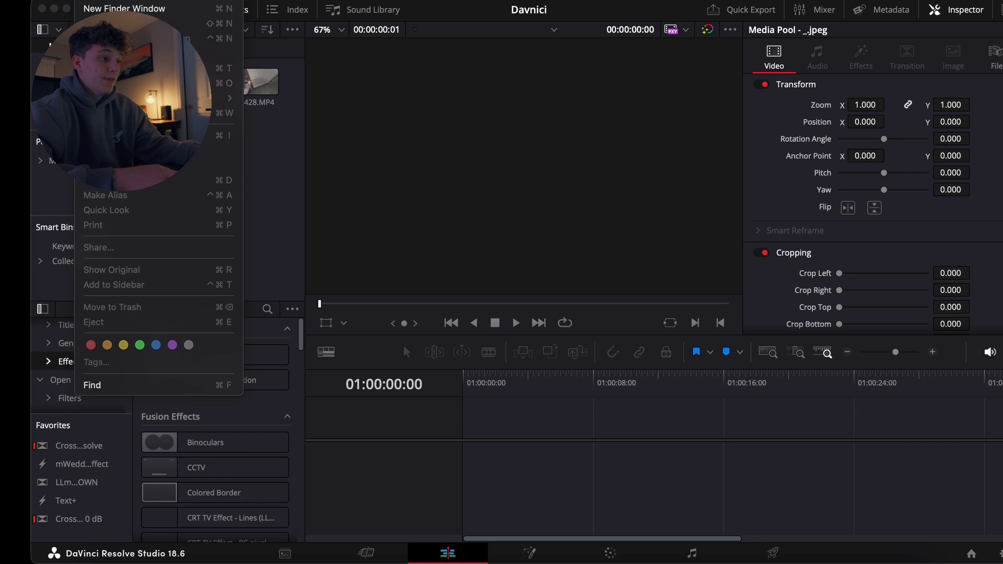
left_click(278, 197)
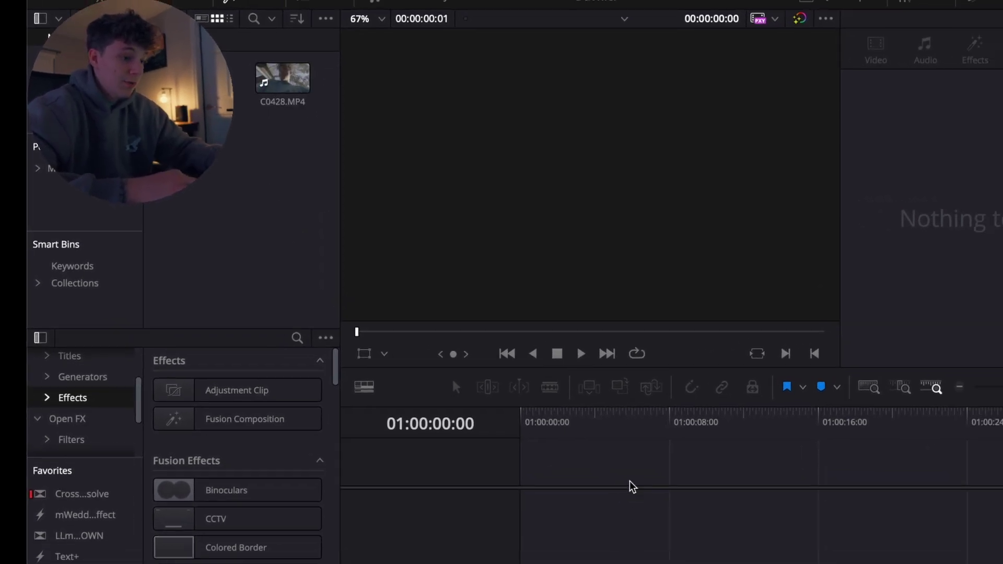
Place C0428.MP4 on an empty timeline and move the clip to the timeline start at 01:00:00:00
left_click_drag(282, 79, 423, 391)
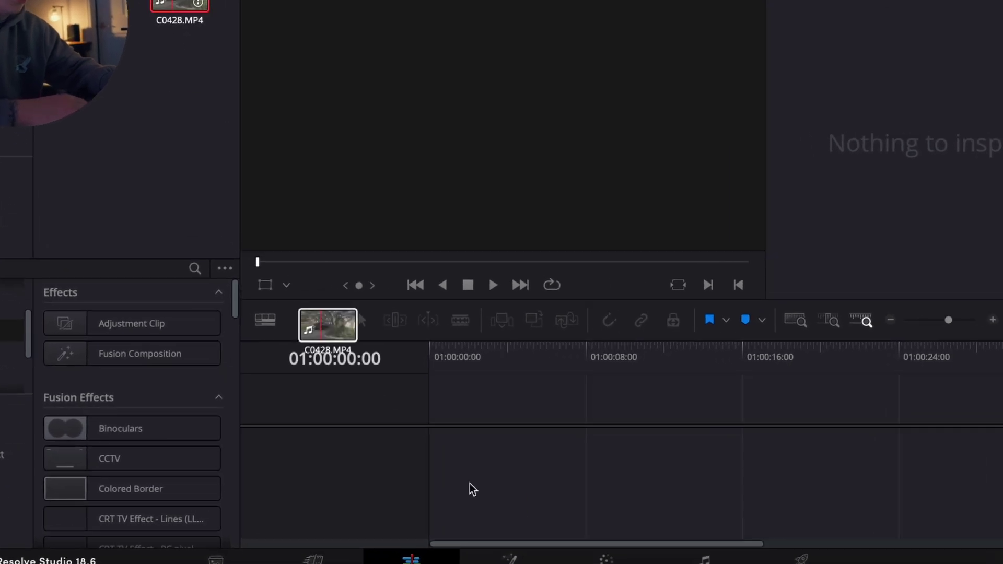
left_click_drag(469, 484, 545, 463)
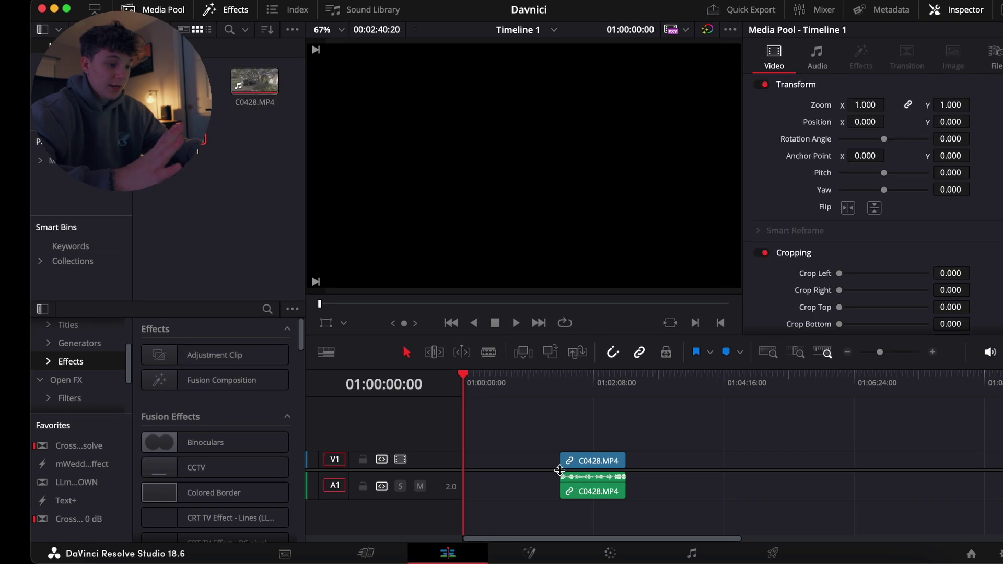
left_click(526, 464)
left_click_drag(611, 467, 455, 462)
key("super+equal")
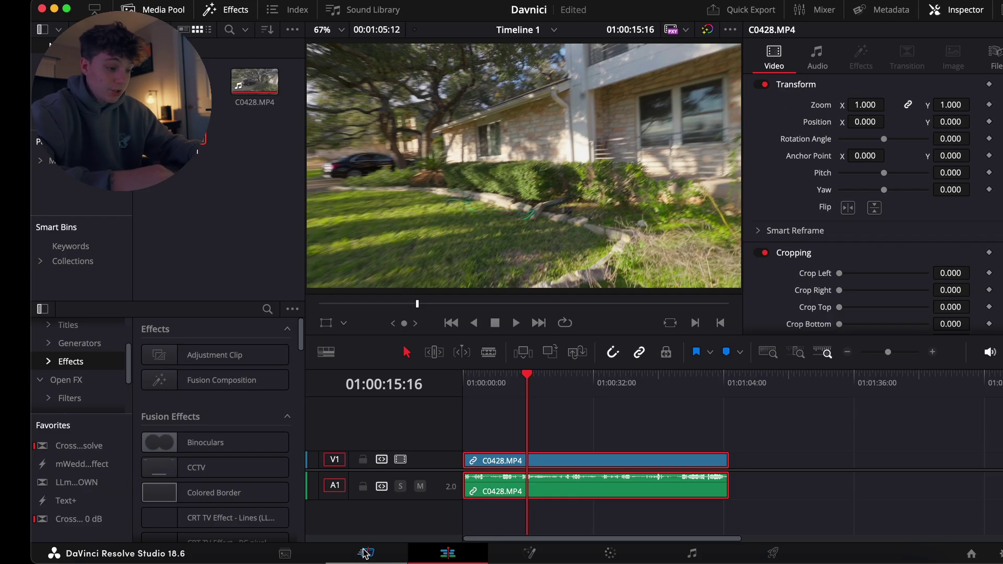
On the Cut page, split the C0428.MP4 clip at 01:00:14:12
left_click(364, 554)
scroll(545, 459, "up", 5)
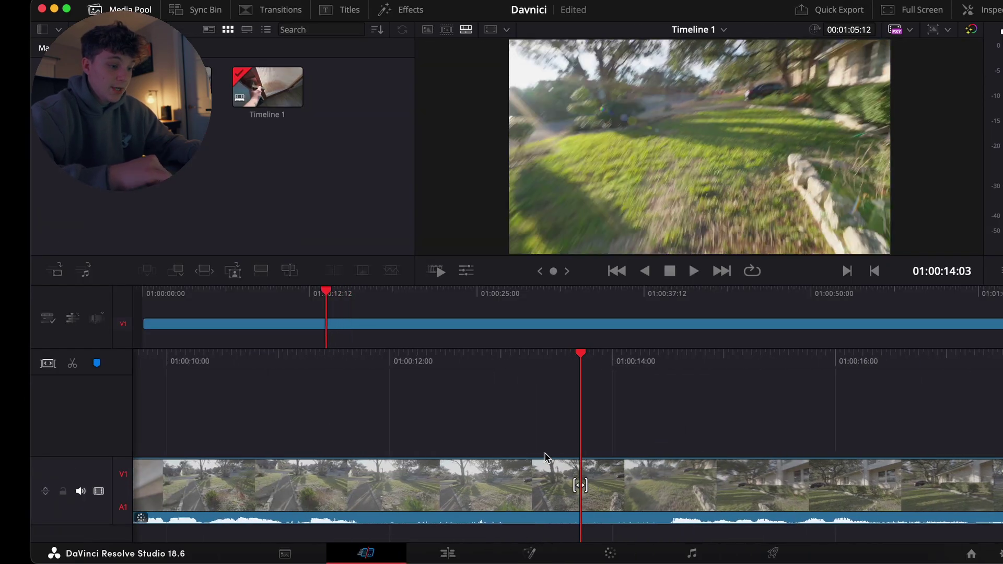
scroll(544, 459, "up", 2)
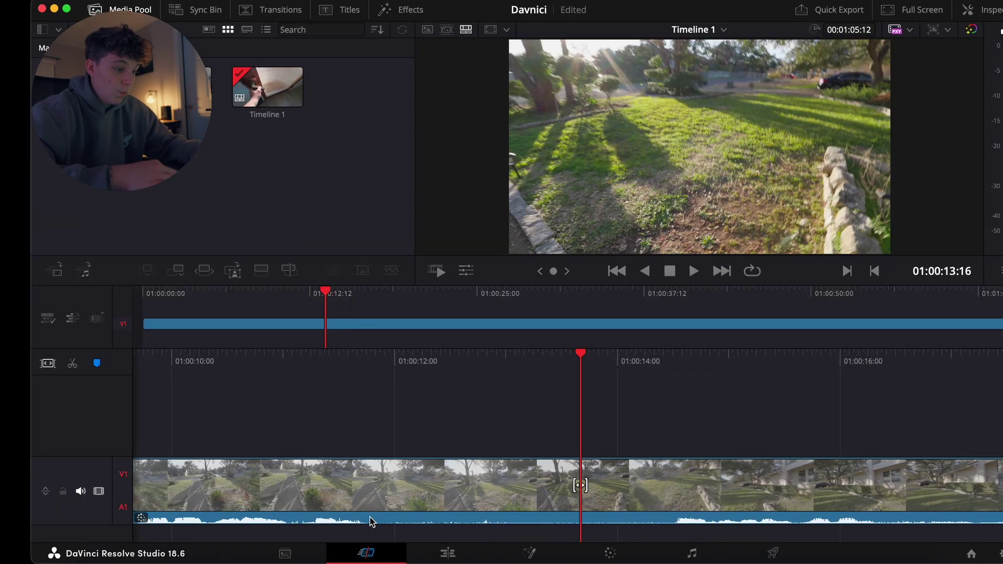
left_click(514, 496)
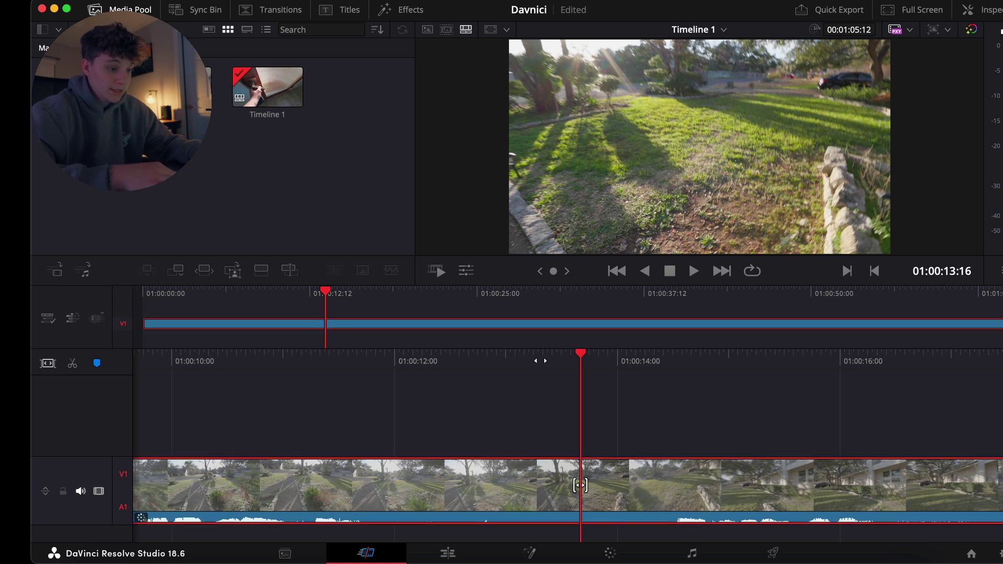
scroll(689, 369, "up", 3)
left_click(689, 437)
scroll(719, 428, "down", 3)
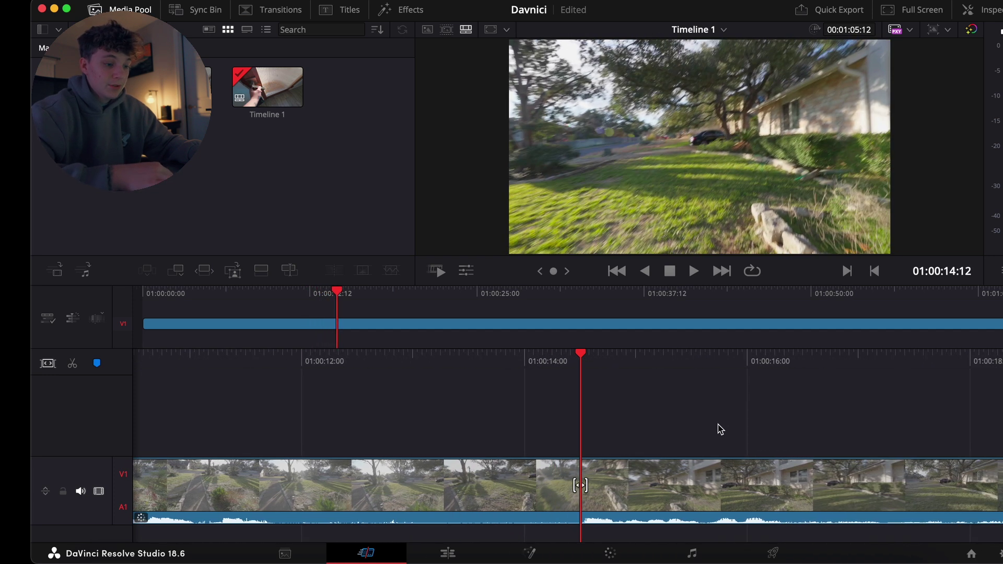
left_click(656, 495)
key("super+b")
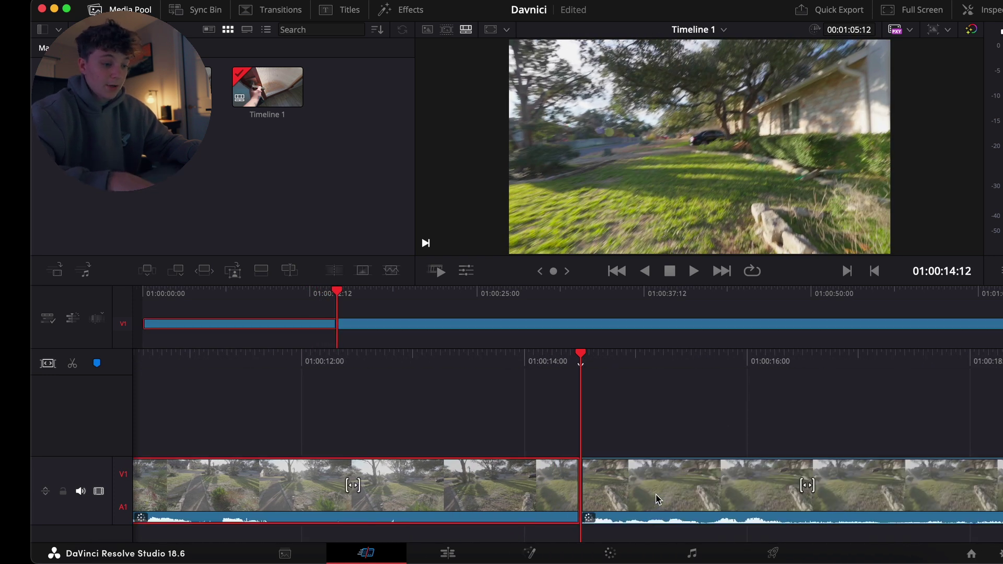
Delete the clip section before the split and save the project
key("Delete")
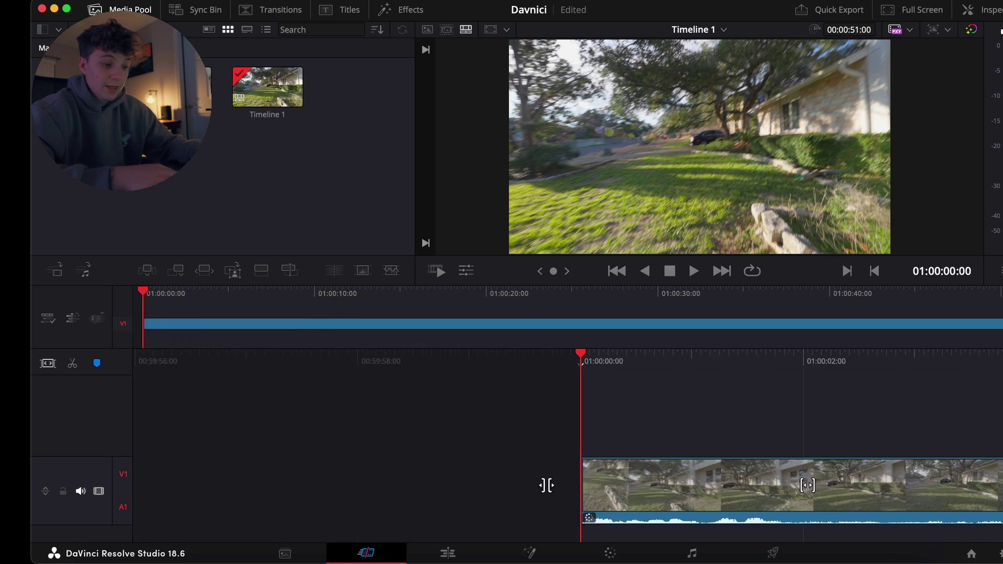
key("super+s")
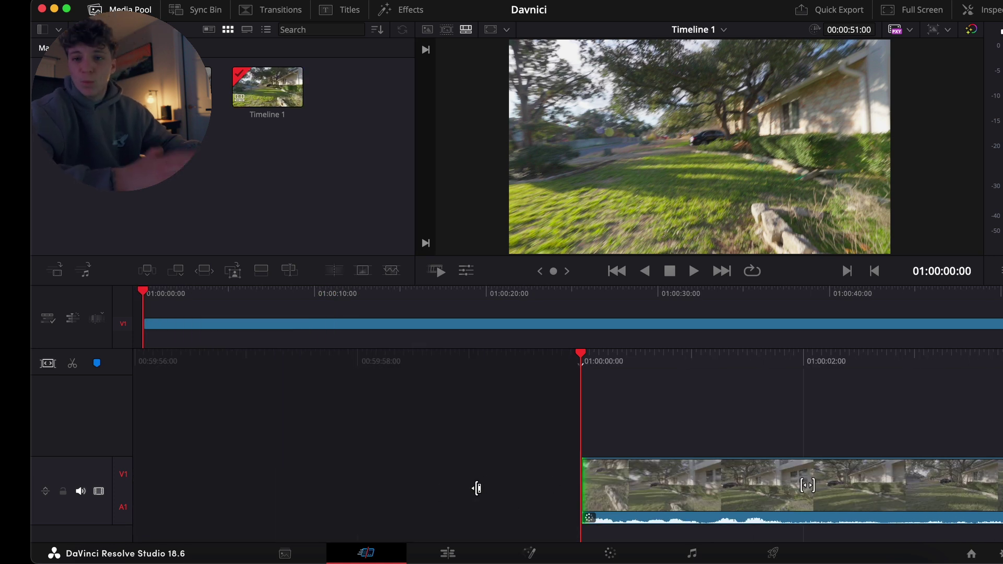
On the Edit page, blade the clip into three pieces at about 01:00:10 and 01:00:22, and place the playhead at 01:00:10:04
left_click(449, 554)
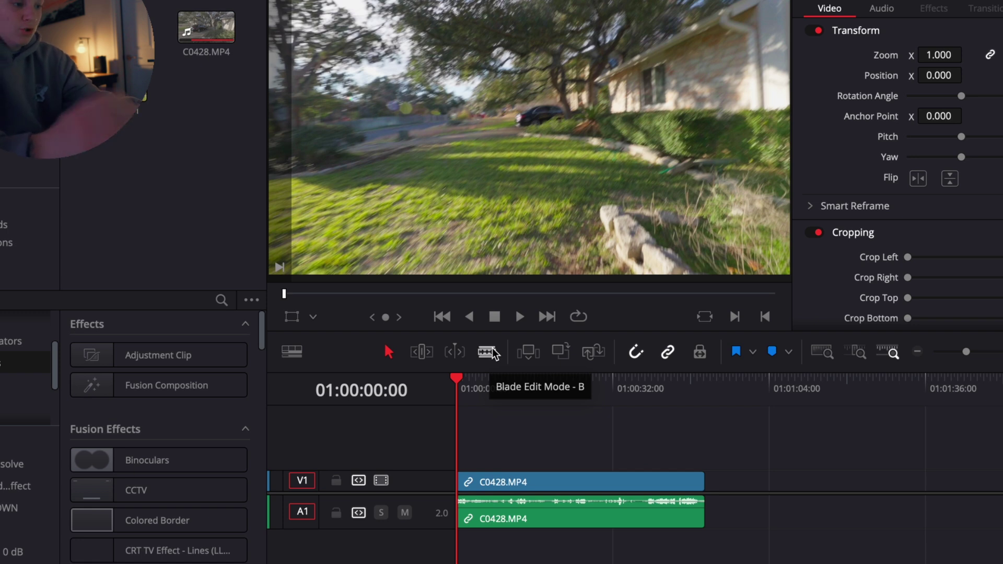
left_click(492, 349)
left_click(505, 482)
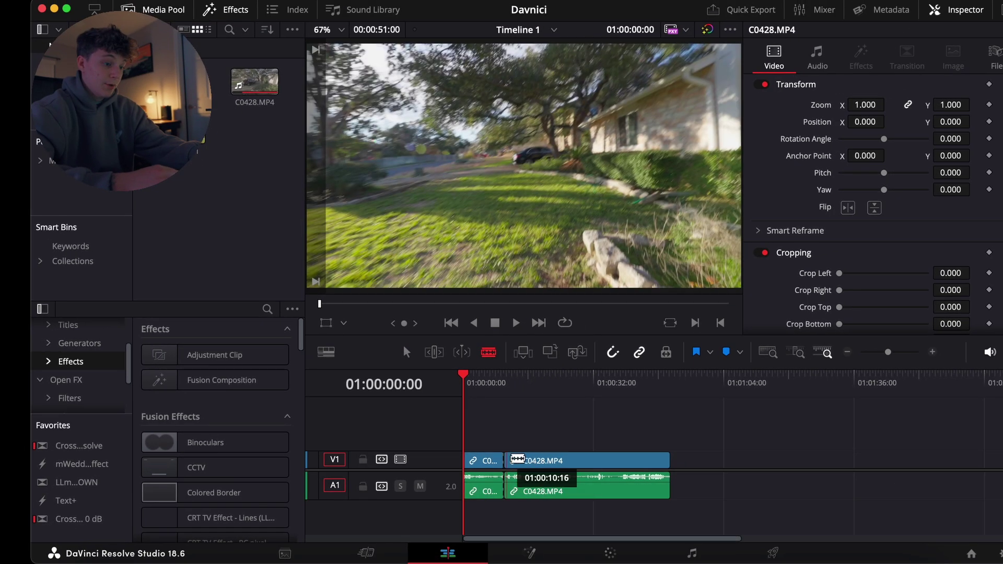
left_click(551, 462)
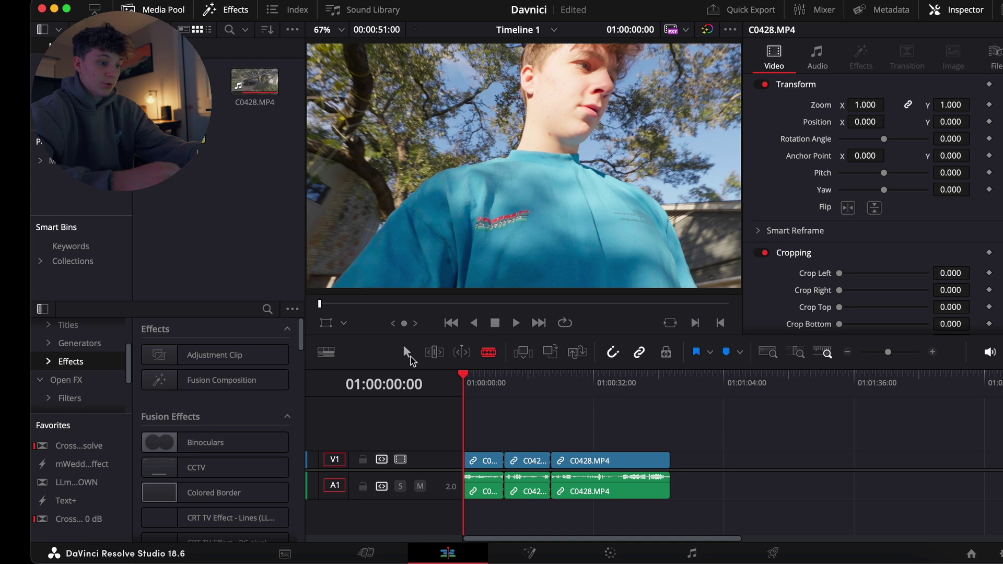
left_click(406, 353)
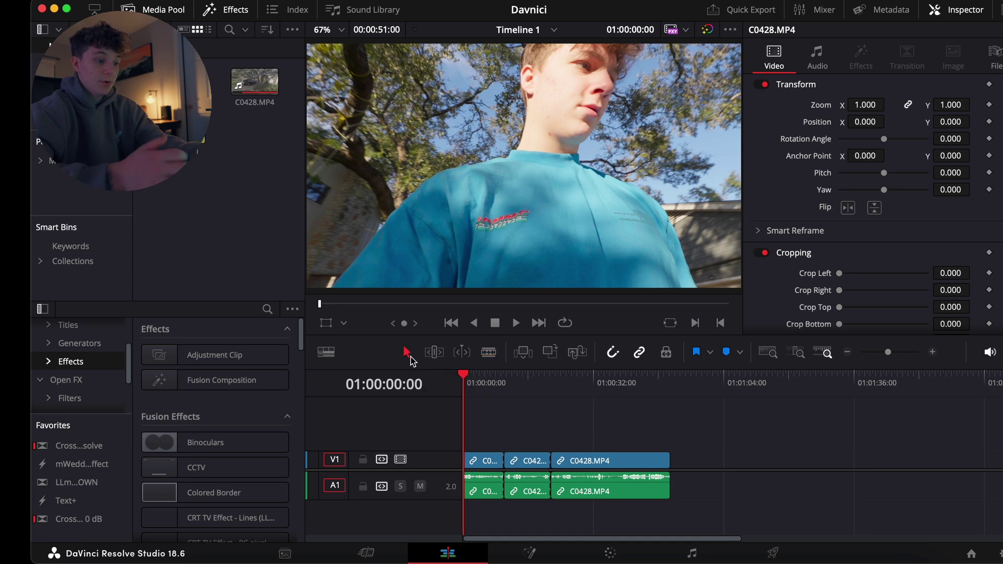
left_click(529, 461)
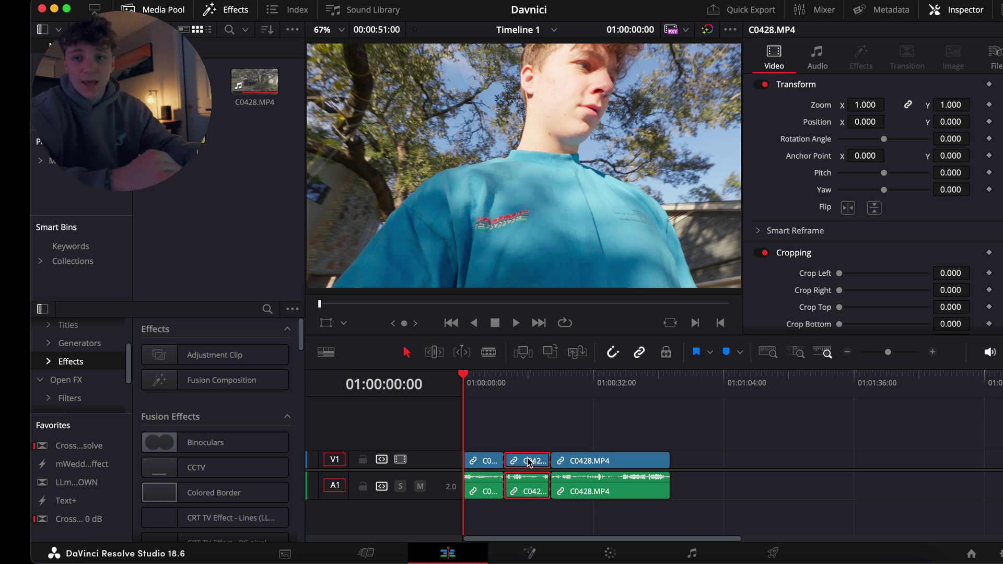
left_click(503, 382)
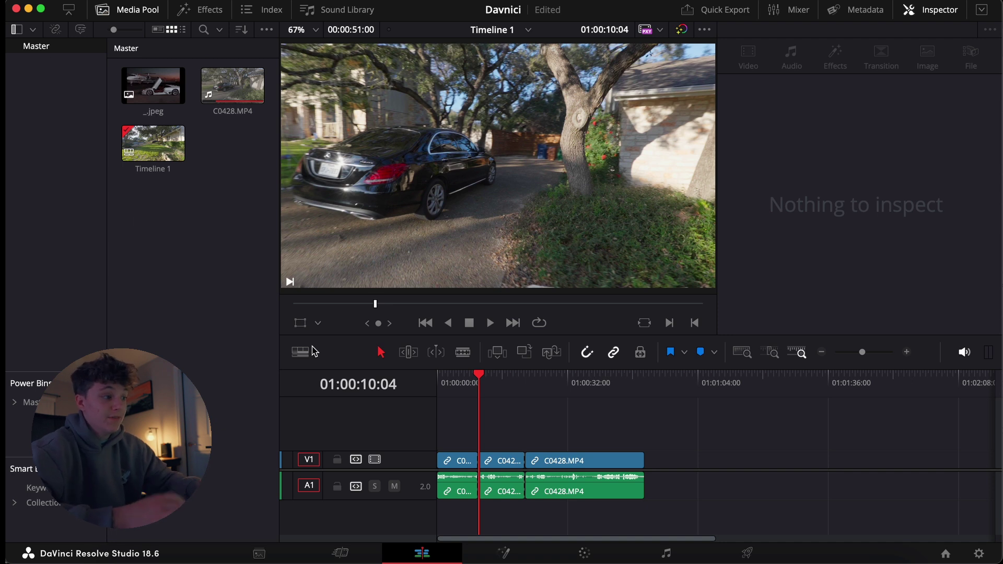
Open Keyboard Customization and look through the Timeline commands for the Split Clip shortcut
left_click(125, 142)
left_click(103, 124)
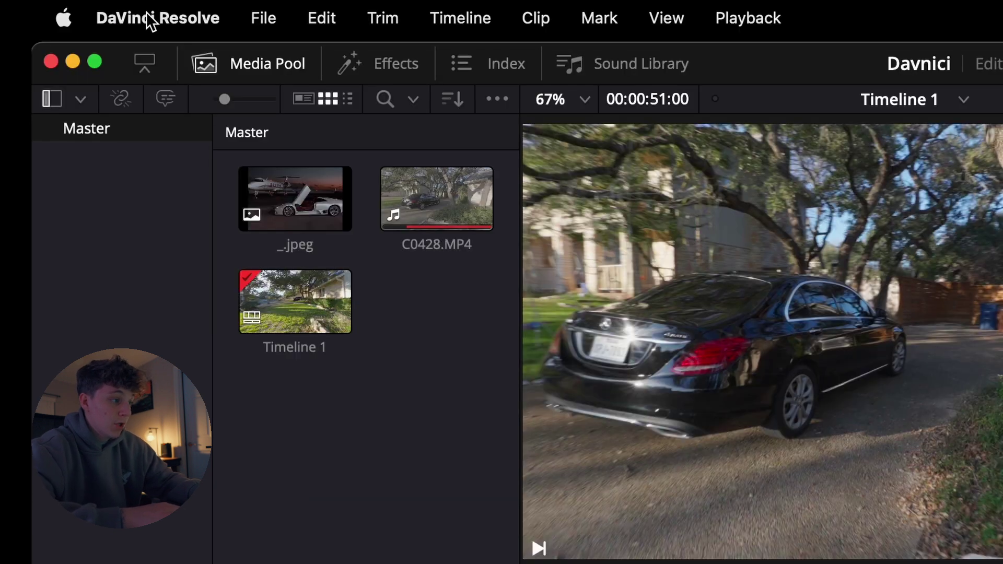
left_click(133, 14)
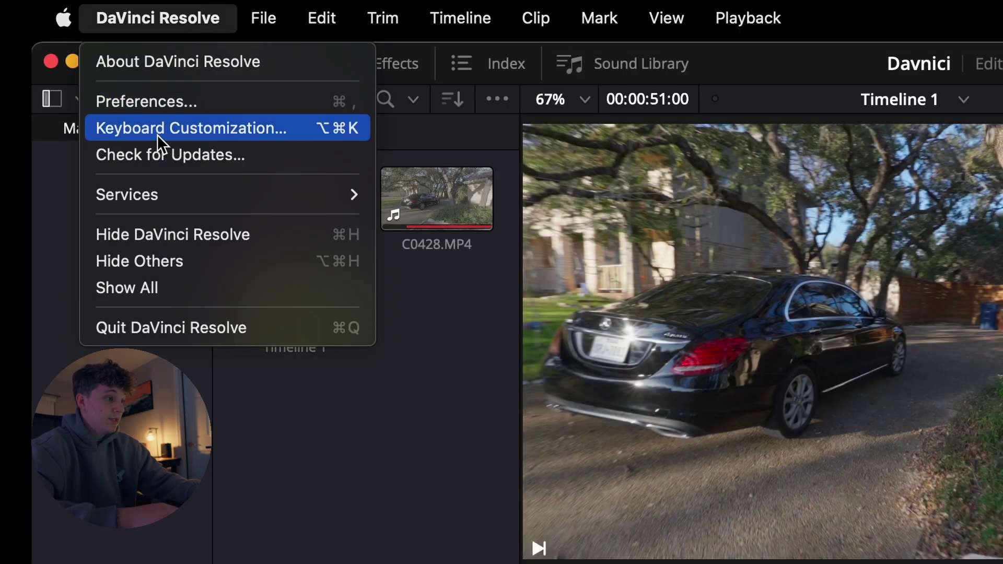
left_click(284, 128)
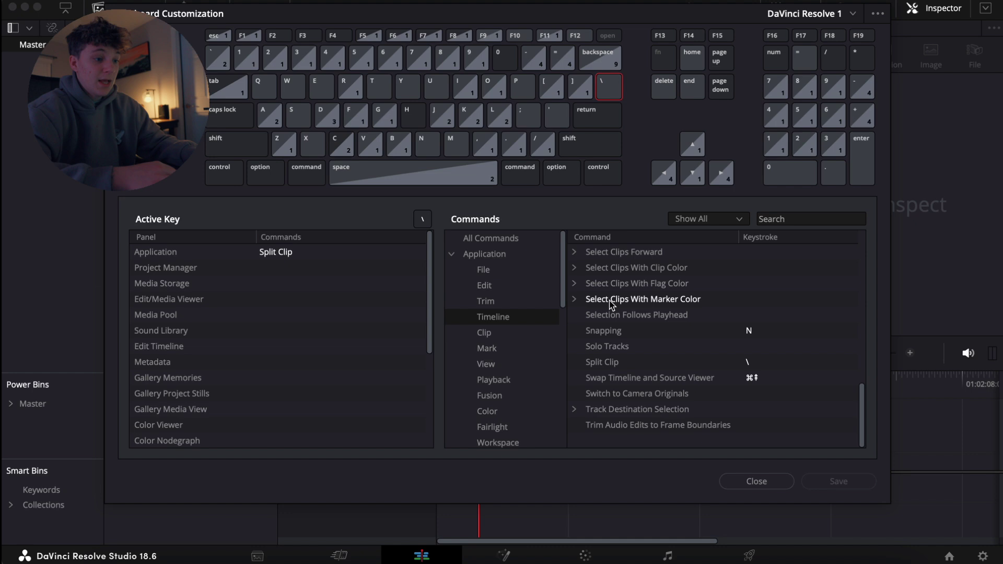
scroll(610, 303, "up", 10)
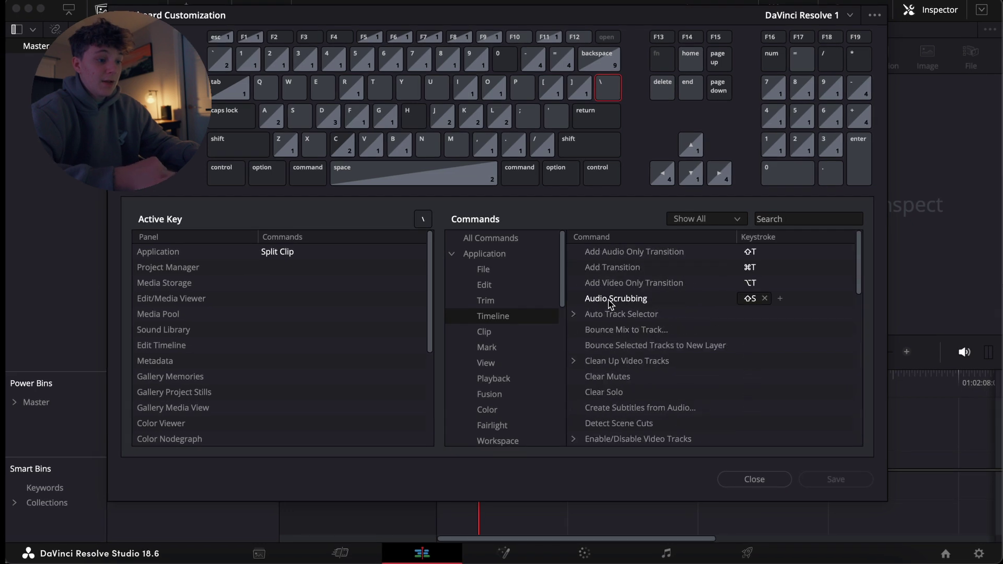
scroll(610, 303, "down", 10)
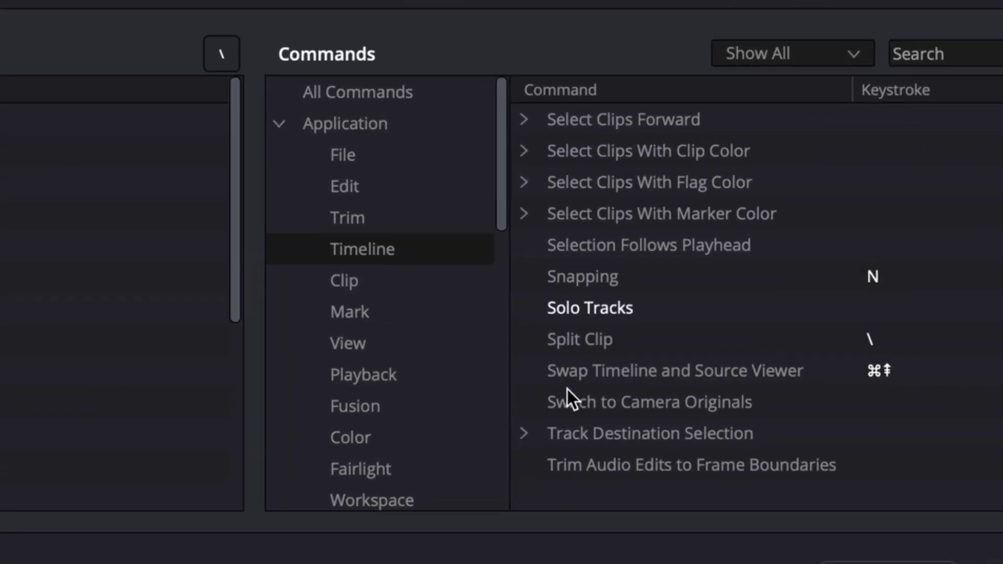
Select the Split Clip command to check its assigned key, and close Keyboard Customization
left_click(574, 342)
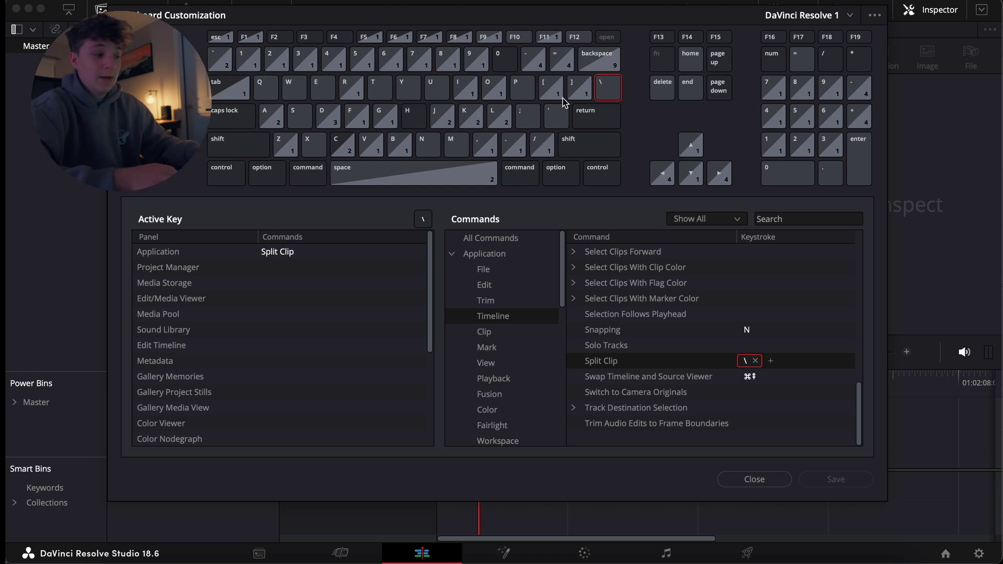
left_click(828, 485)
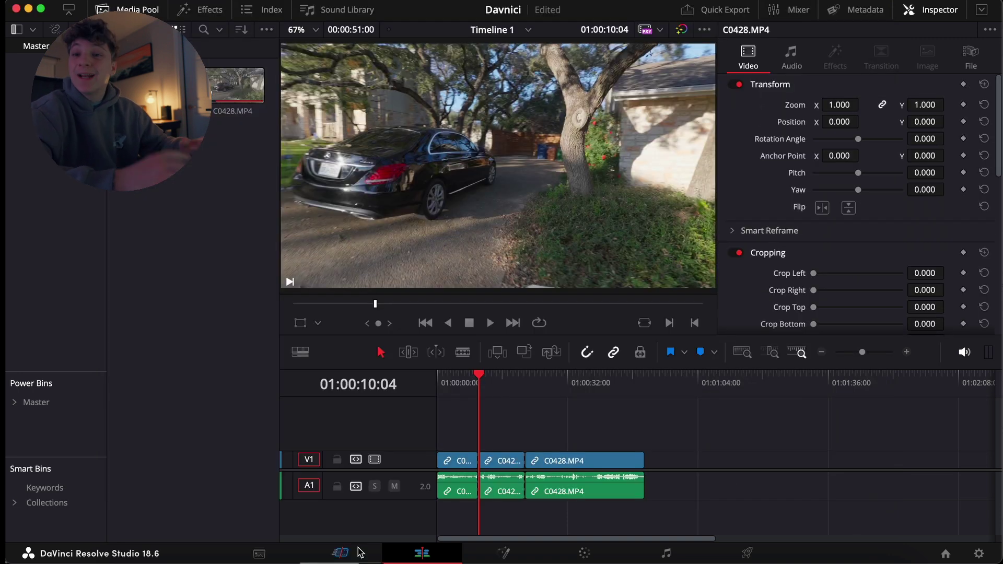
On the Cut page, split the first C0428.MP4 clip at 01:00:02:16
left_click(360, 553)
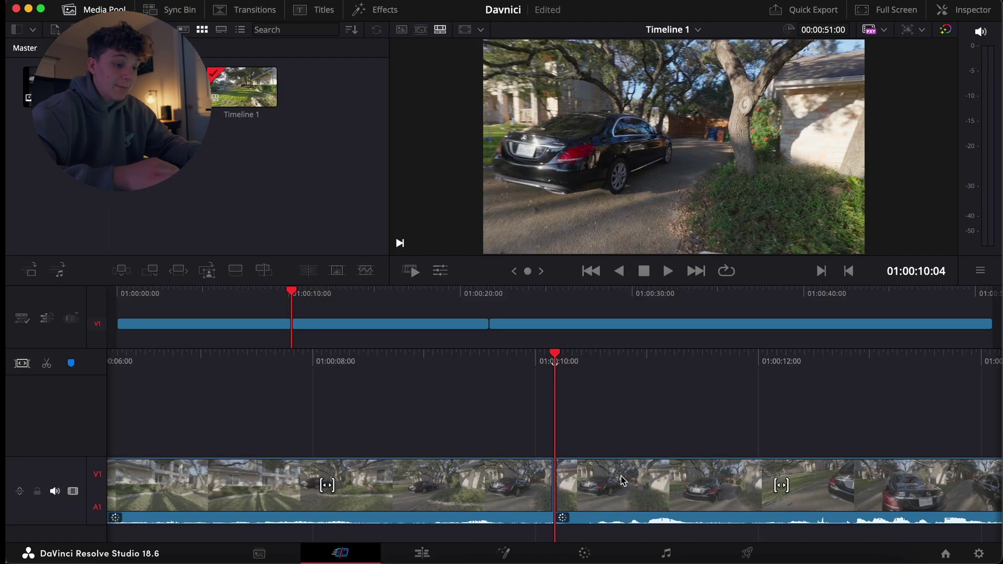
scroll(489, 486, "up", 5)
scroll(489, 486, "down", 3)
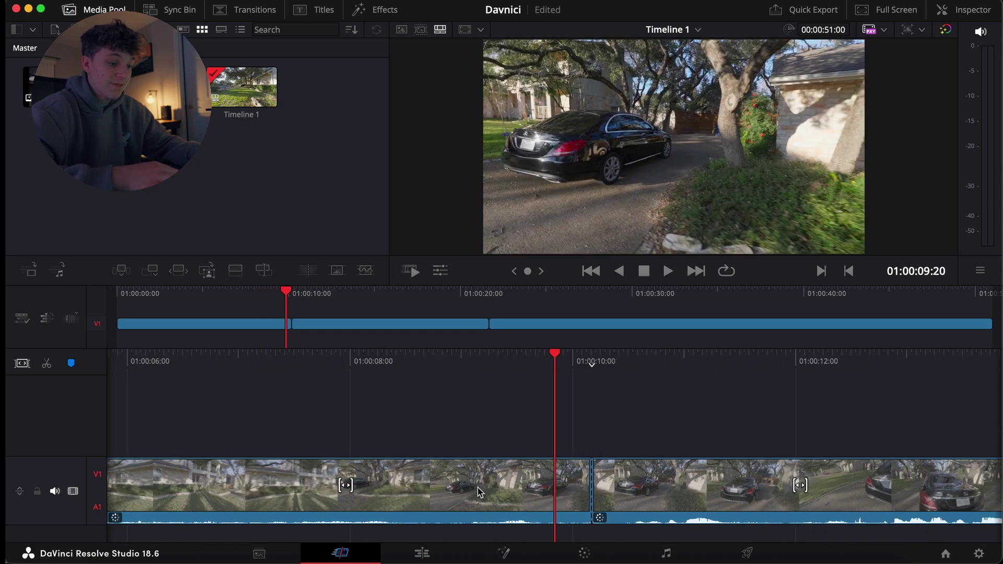
left_click(459, 502)
key("Home")
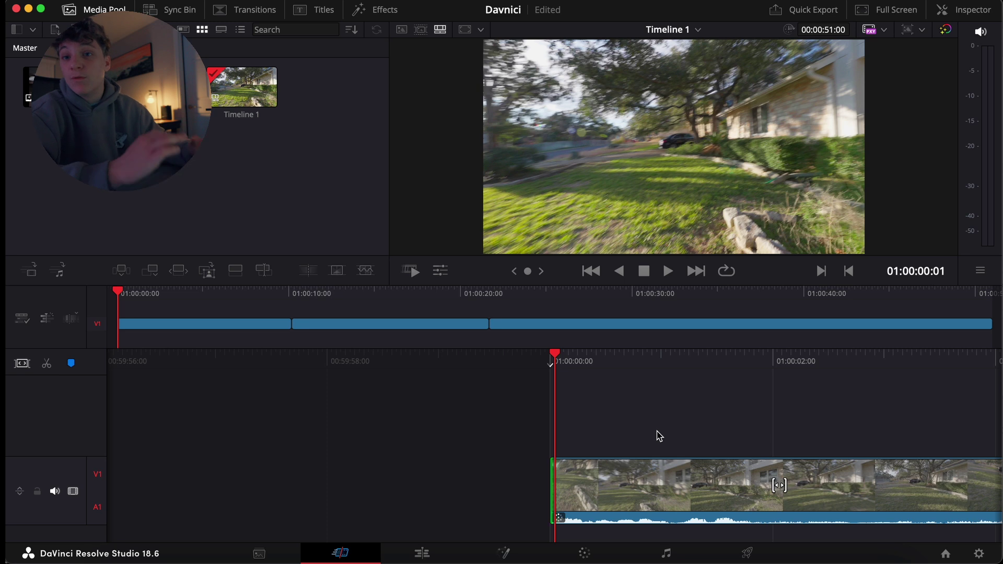
scroll(656, 436, "down", 6)
left_click(635, 481)
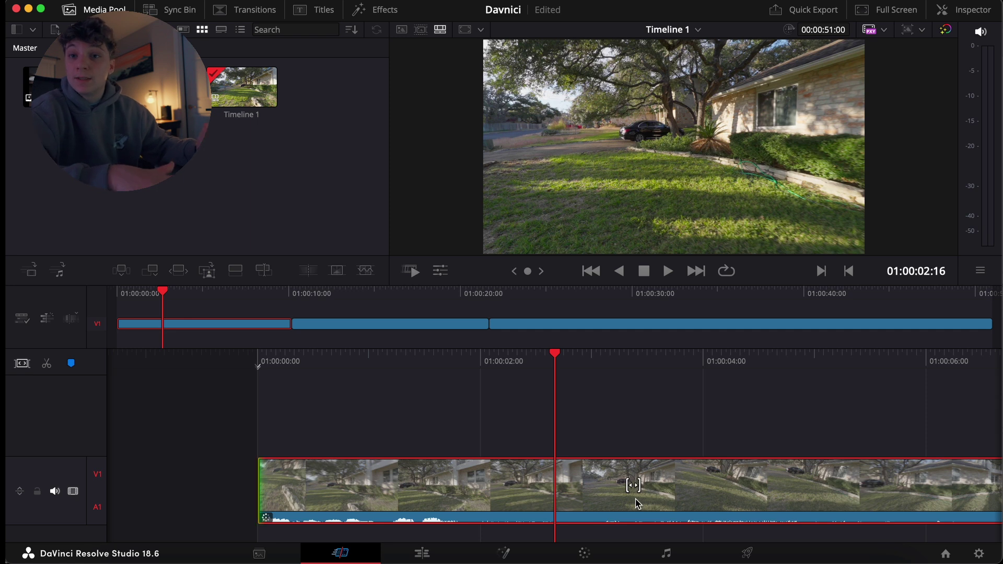
key("super+b")
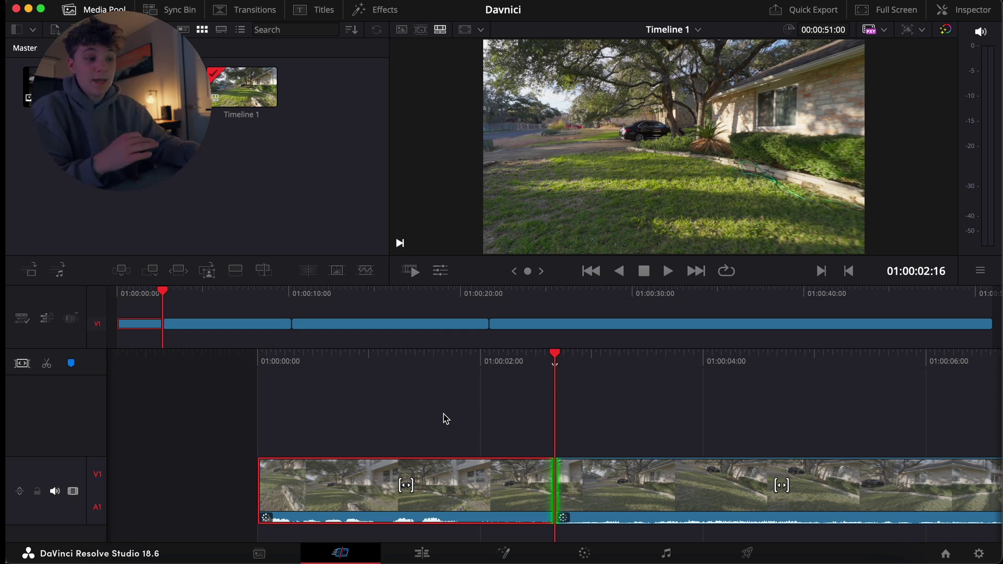
Play the timeline onward and split the clip again at about 01:00:08:12
key("space")
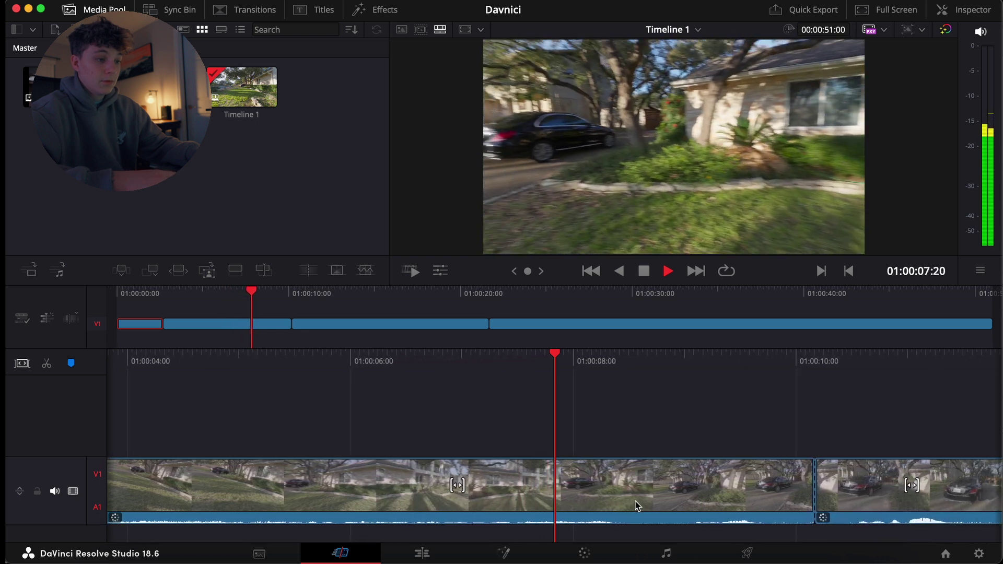
key("space")
key("ctrl+b")
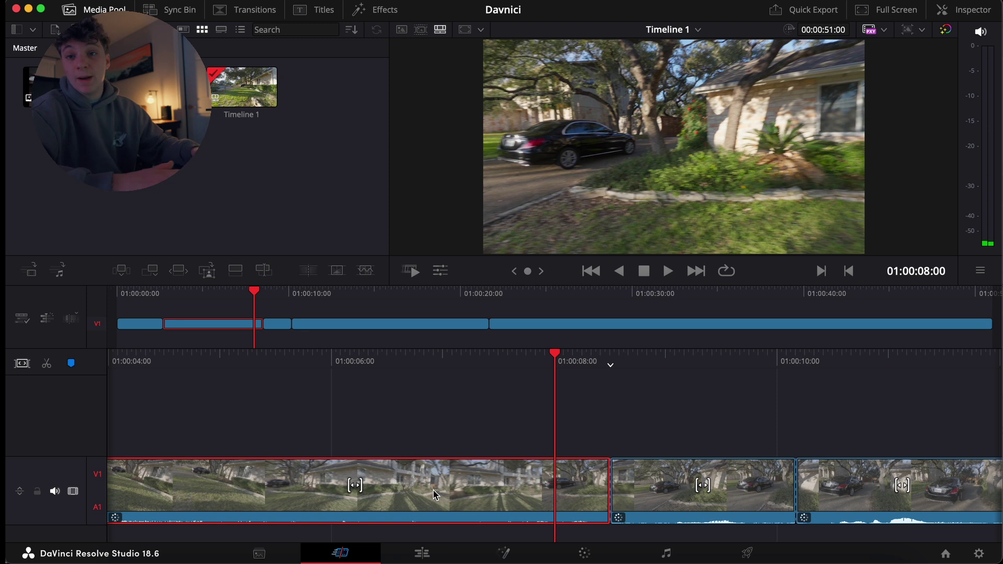
Review the section between the two new cuts and ripple delete it from the timeline
key("j")
key("j")
key("j")
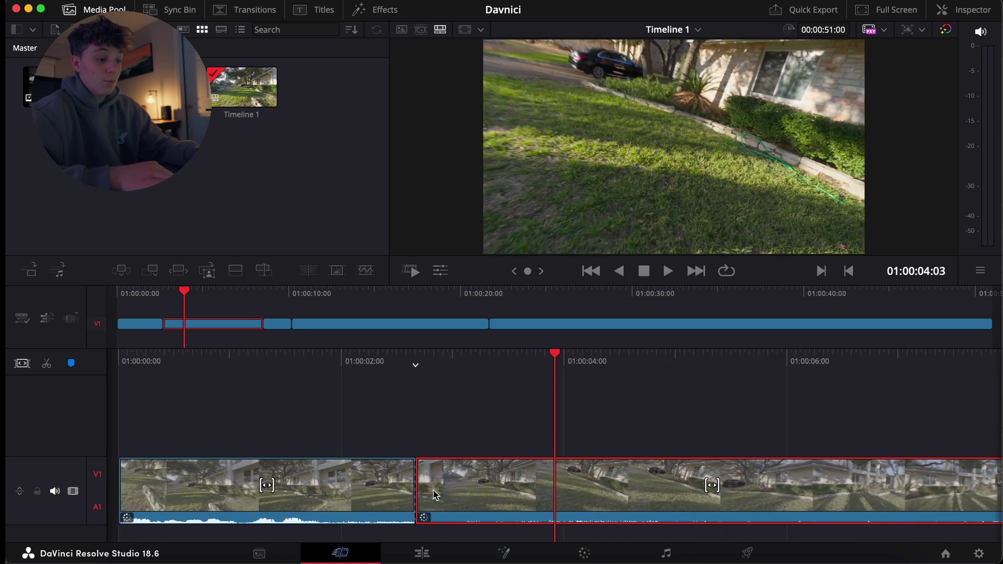
key("k")
key("Right")
key("Right")
key("Right")
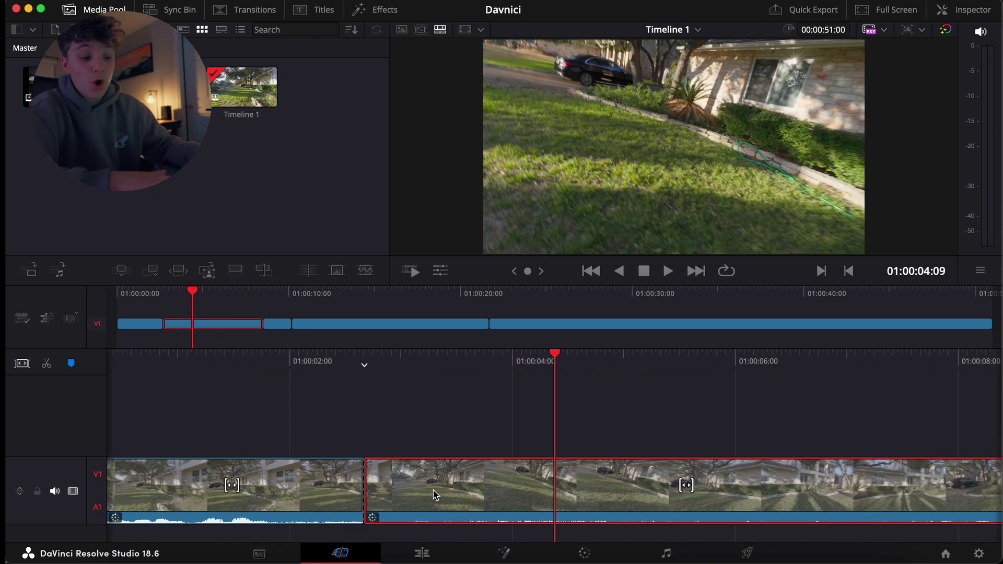
key("Delete")
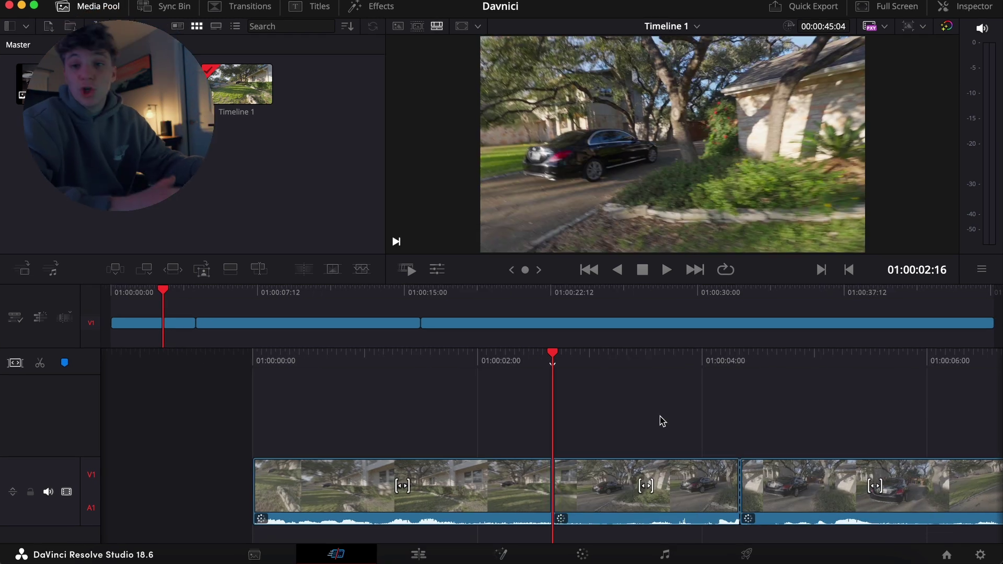
key("v")
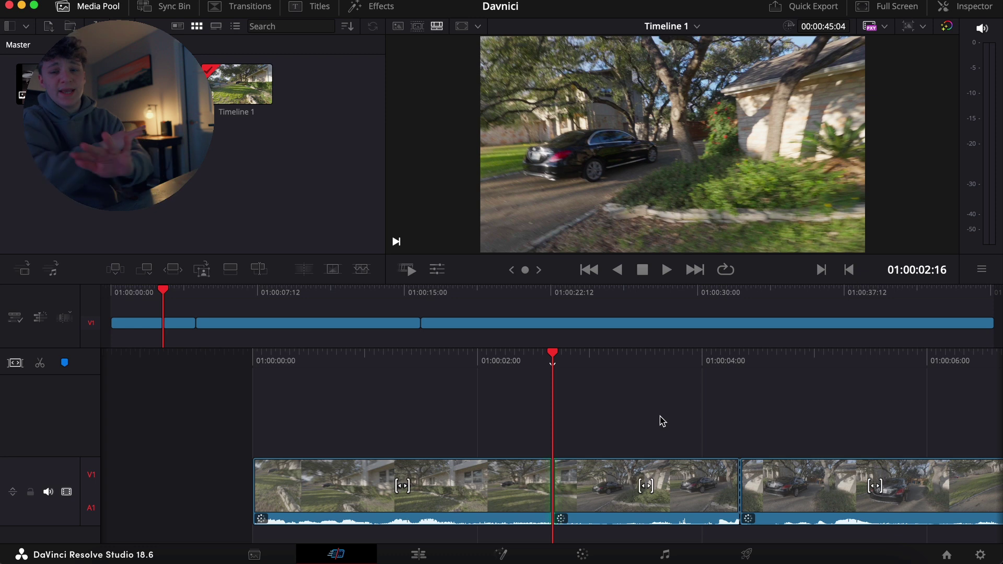
Switch to the Edit page and move the playhead to the timeline start at 01:00:00:00
left_click(418, 555)
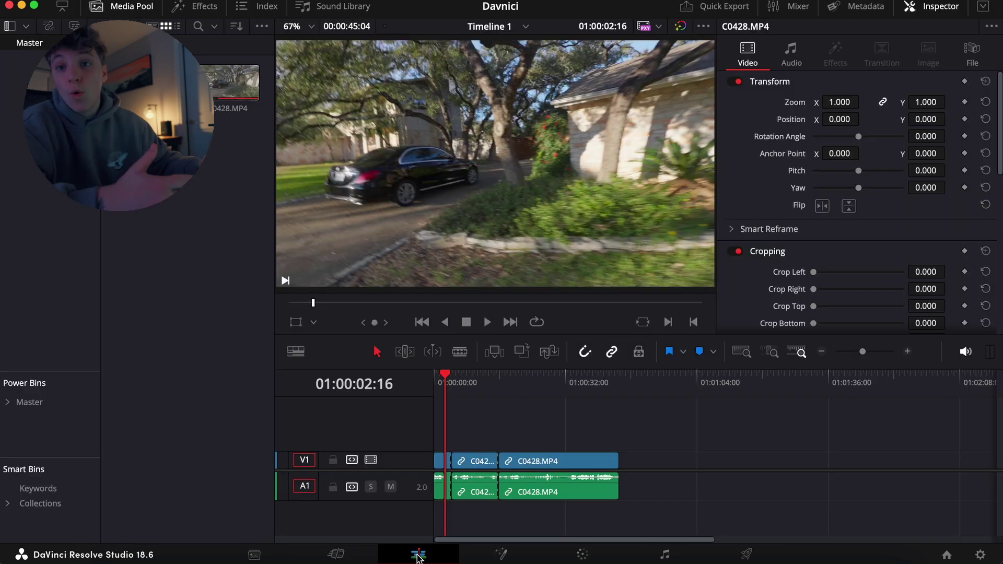
left_click(435, 377)
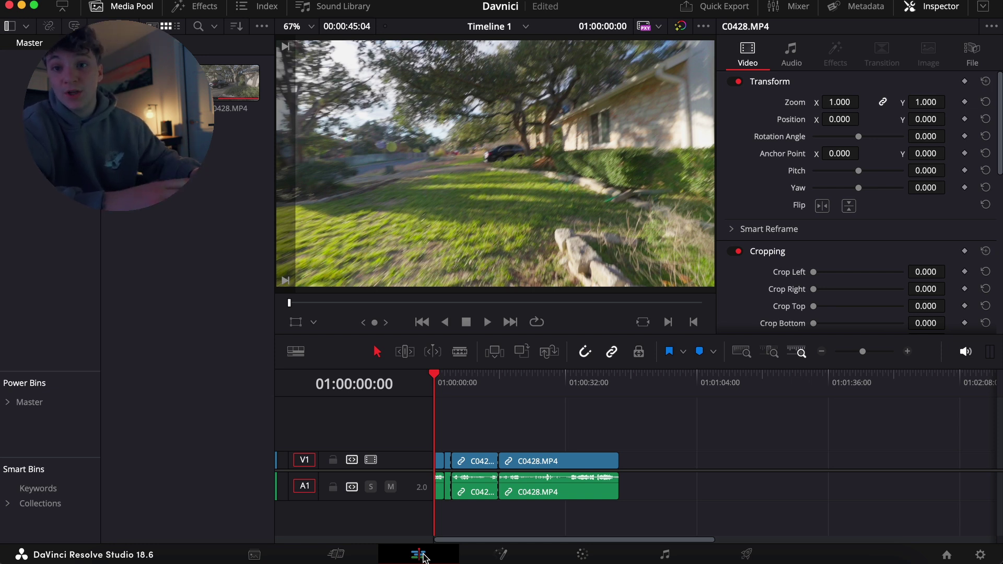
Hide and show the Media Pool, and look through the Effects library categories
left_click(121, 6)
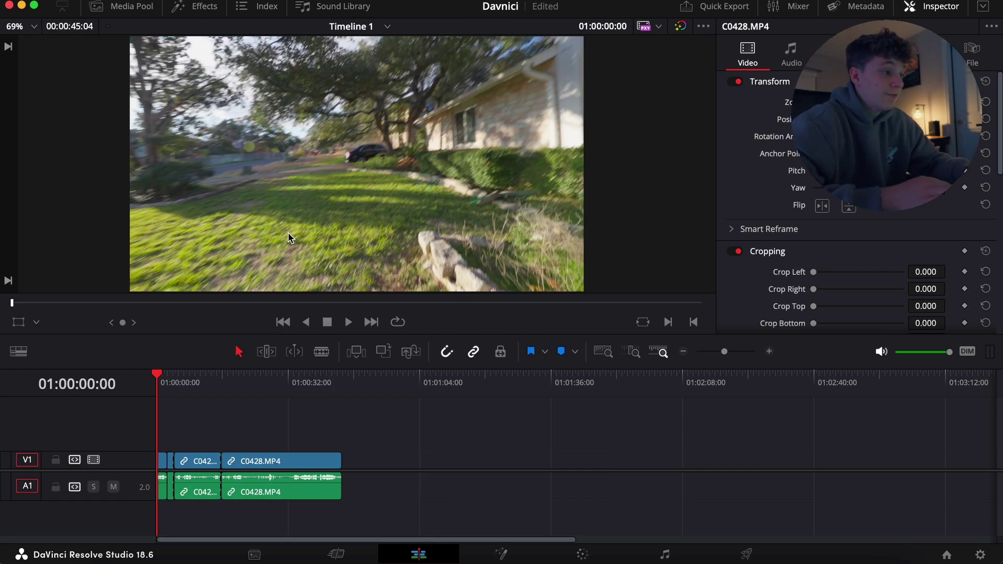
left_click(123, 6)
left_click(129, 7)
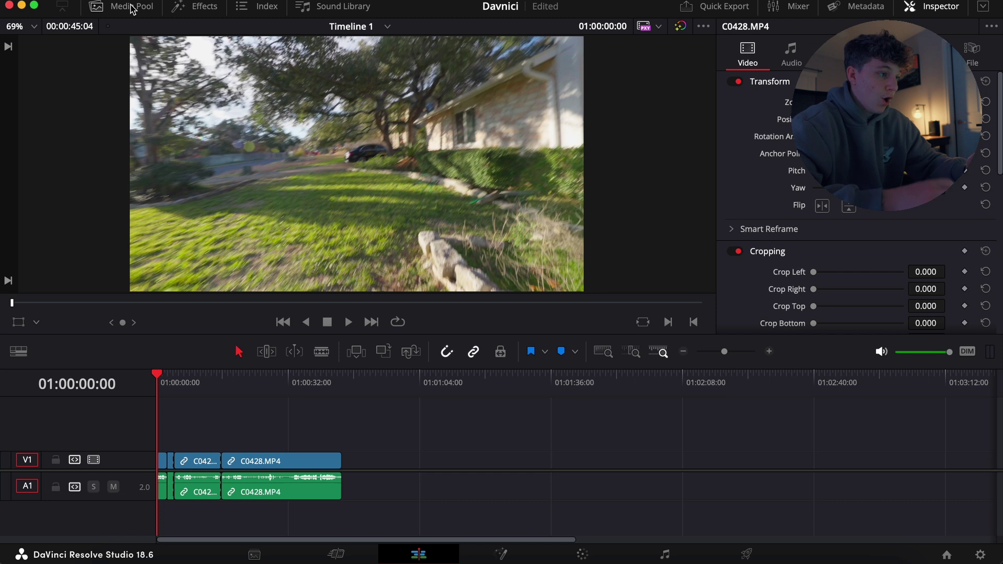
left_click(132, 7)
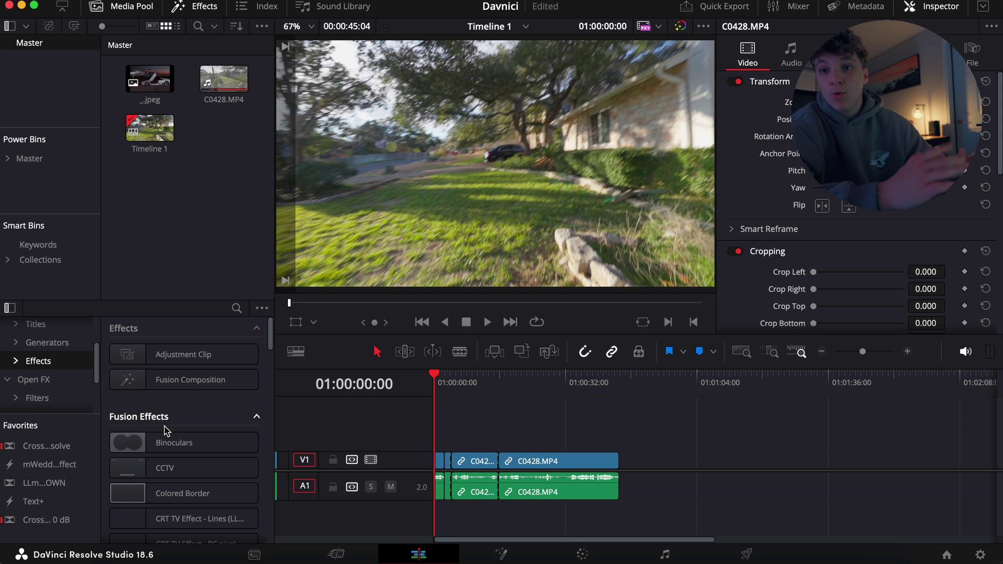
scroll(84, 366, "up", 3)
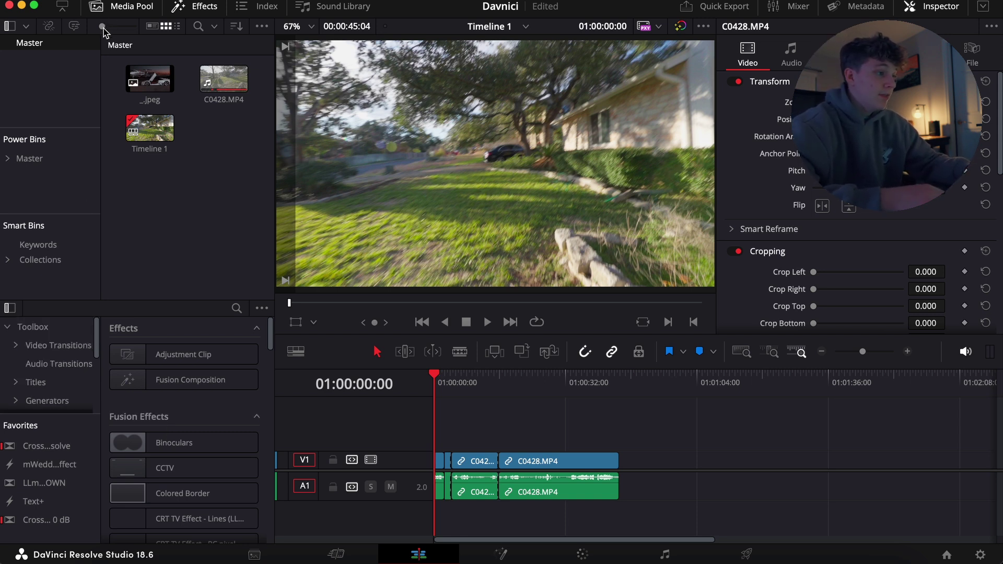
Enlarge the Media Pool thumbnails to view the clips and shrink them back to a small size
left_click_drag(103, 28, 126, 31)
scroll(157, 172, "down", 3)
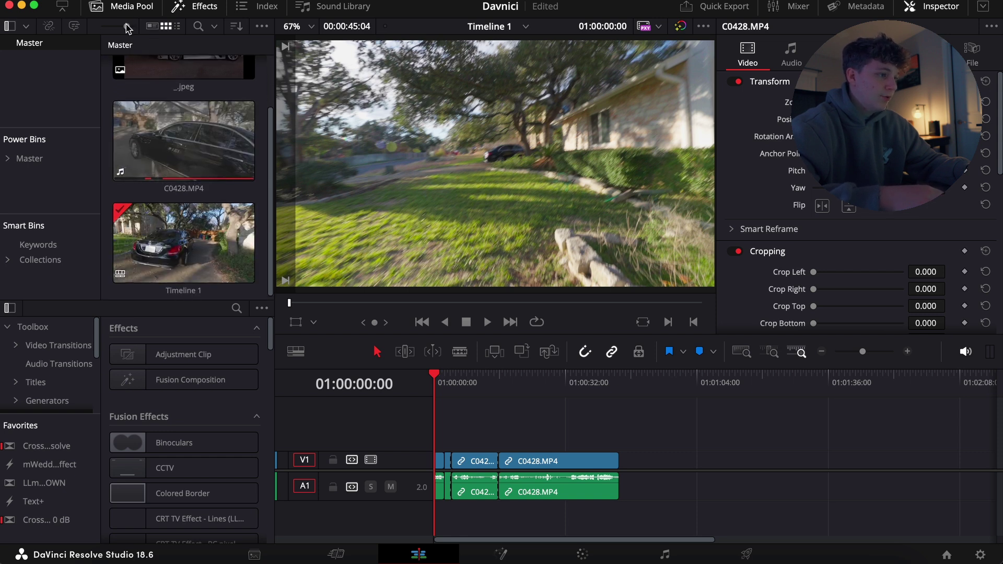
left_click_drag(125, 28, 106, 31)
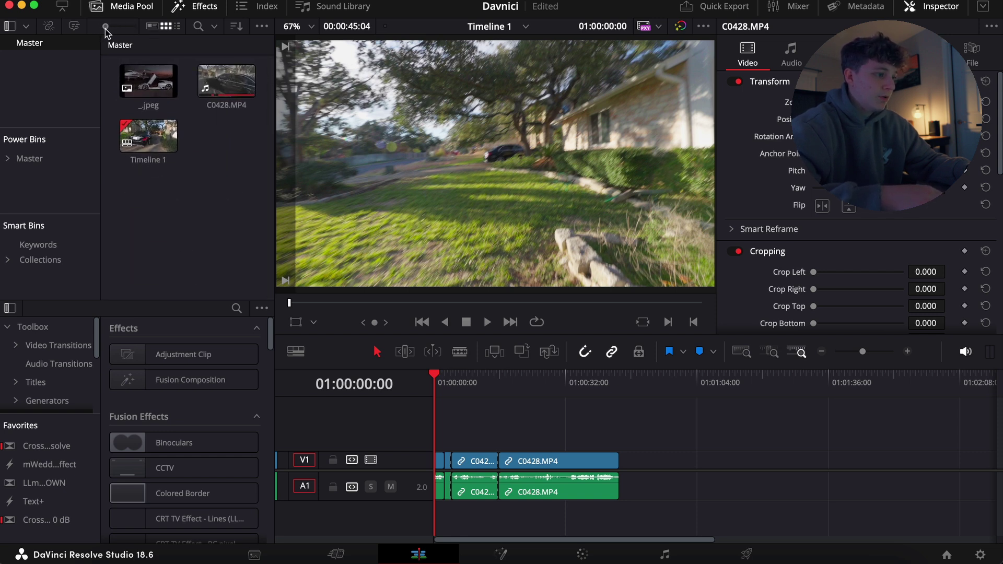
left_click(150, 144)
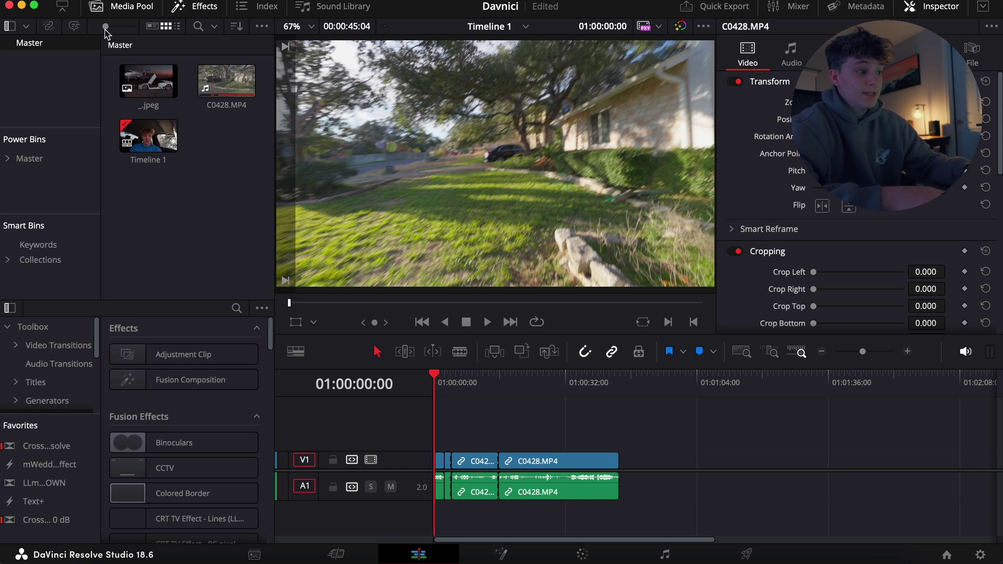
left_click_drag(106, 32, 104, 30)
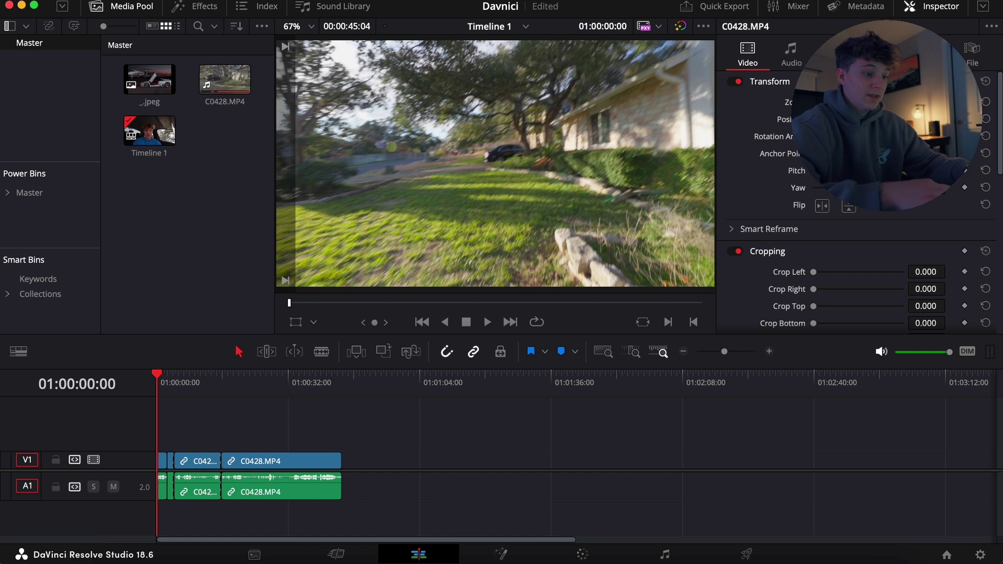
Extend the Media Pool to full height, and show and hide the Effects library below it
left_click(62, 6)
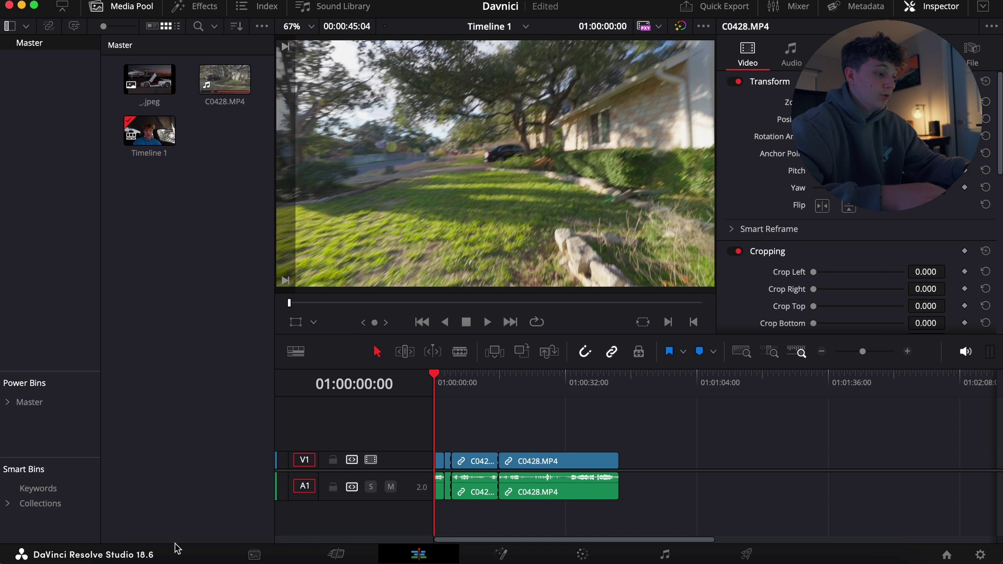
left_click(191, 8)
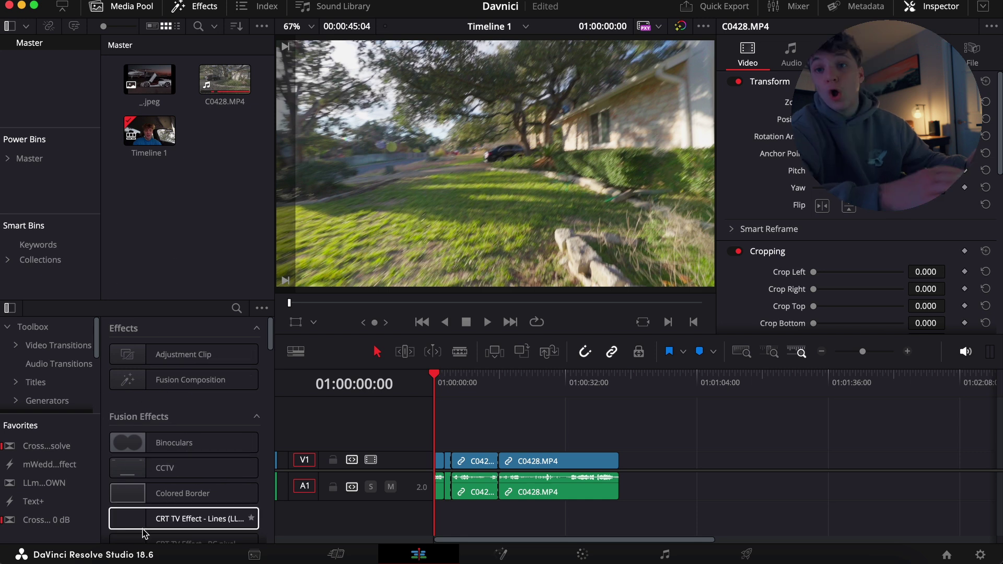
left_click(191, 8)
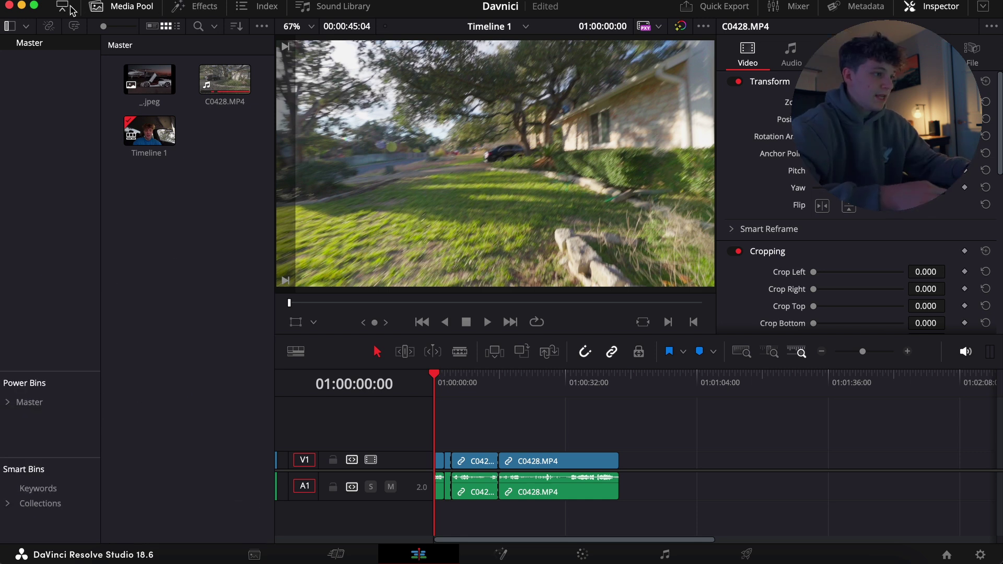
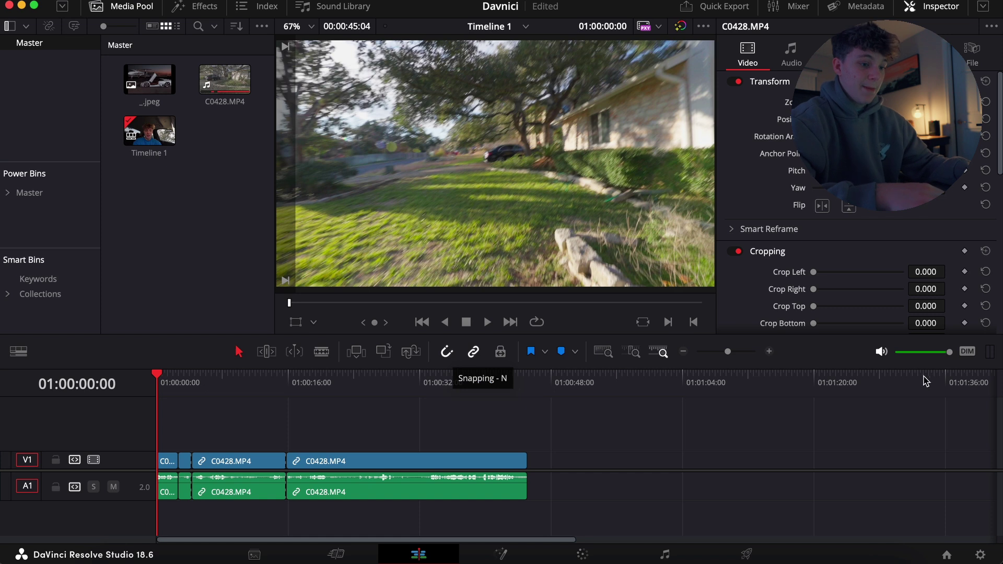
Shift the last three timeline clips about 3 seconds later and try snapping the second clip back against the first
left_click(768, 352)
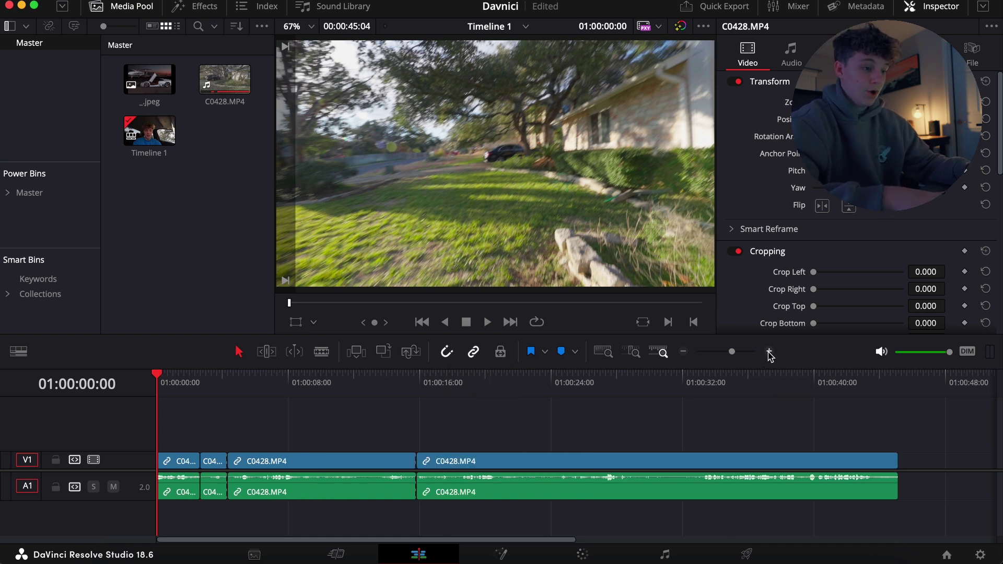
left_click(768, 351)
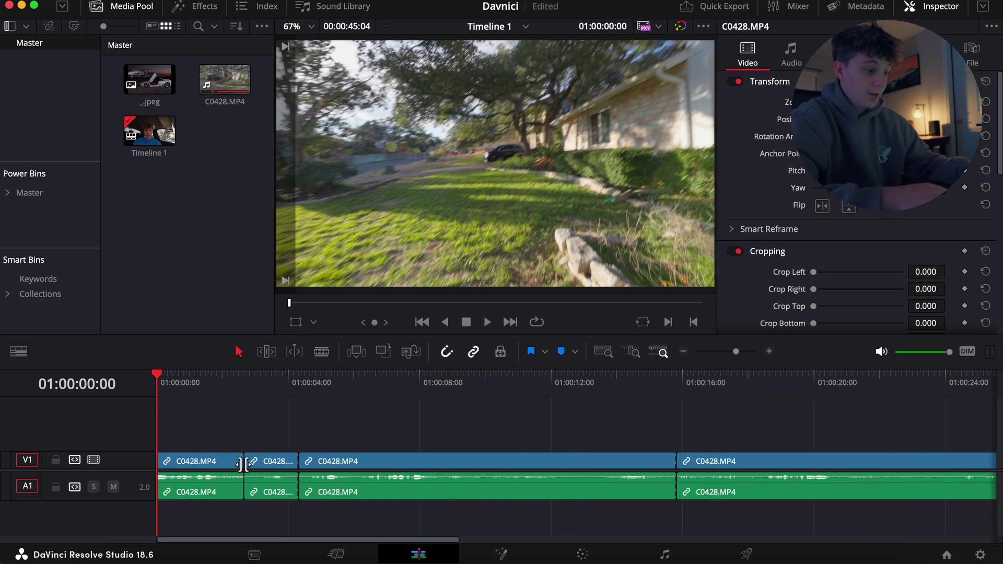
left_click_drag(394, 494, 726, 536)
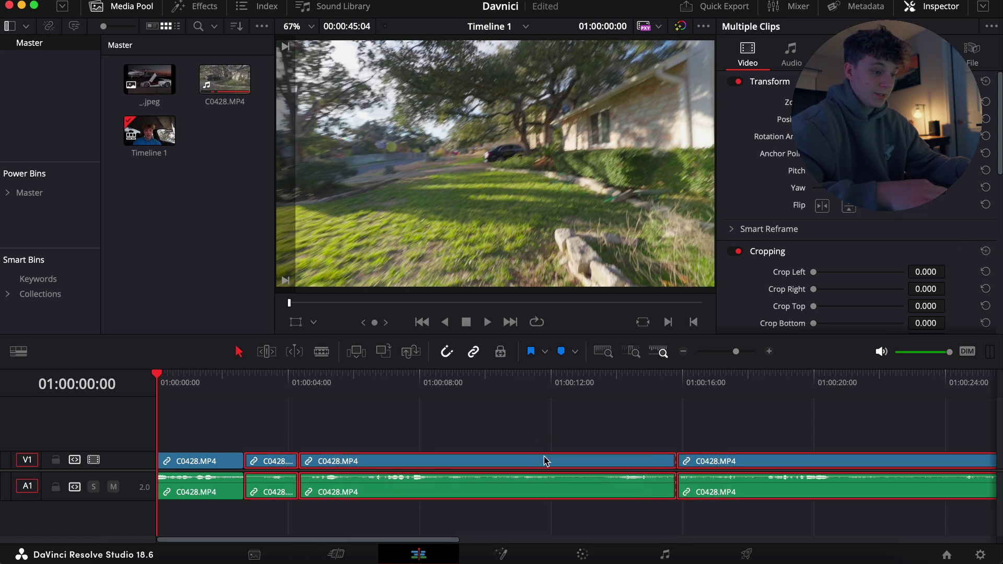
left_click_drag(530, 460, 621, 461)
left_click_drag(368, 456, 281, 464)
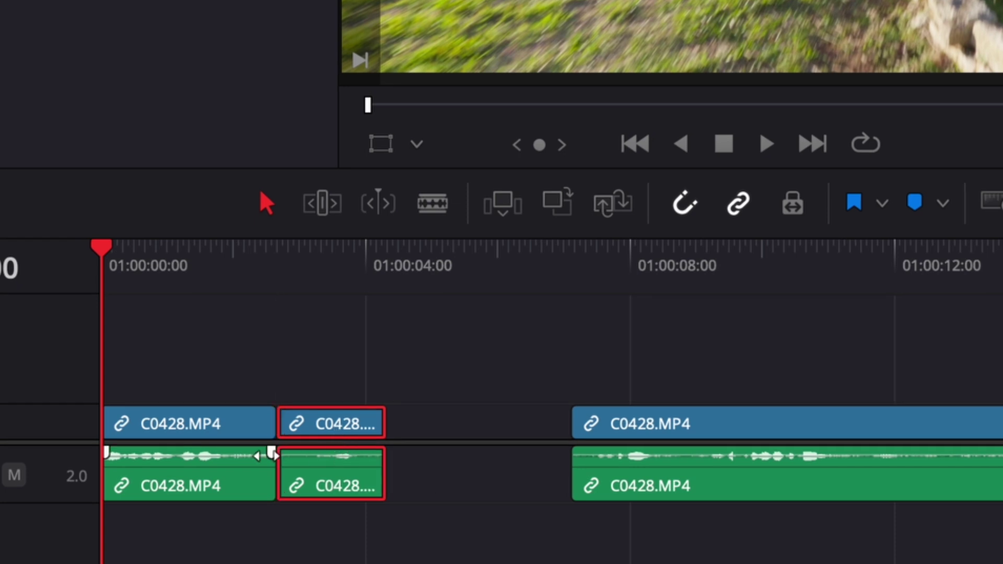
key("super+z")
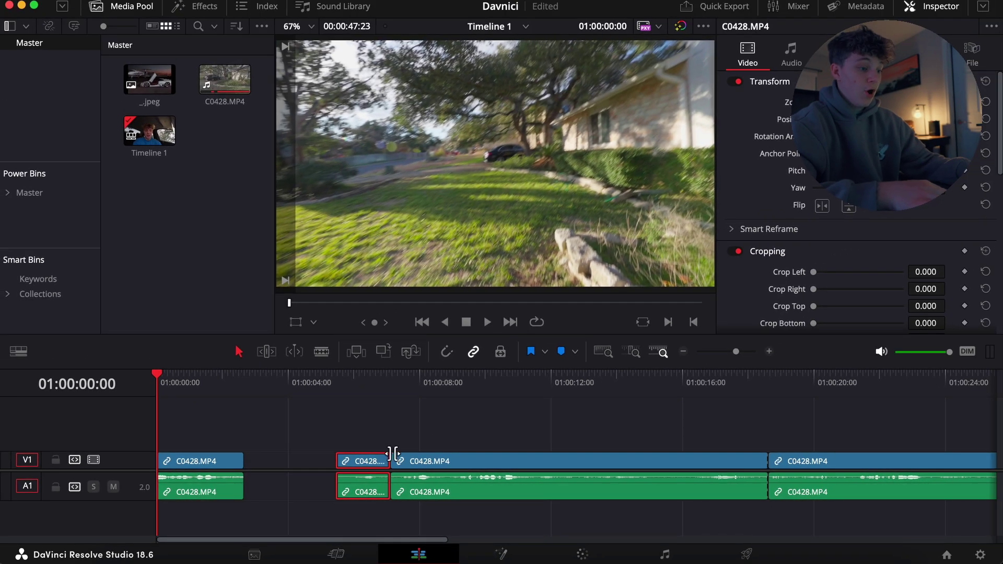
With snapping off, move the shifted clips back one by one to close the gap after the first clip
left_click_drag(359, 462, 266, 466)
left_click_drag(426, 469, 340, 472)
left_click(792, 460)
left_click_drag(791, 459, 699, 460)
left_click(559, 412)
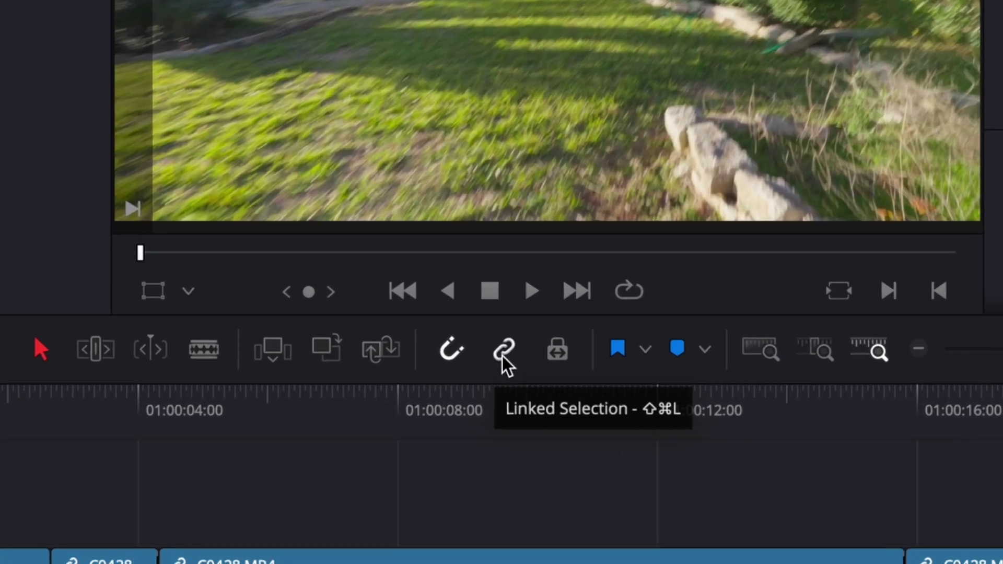
Turn off Linked Selection, move the third clip's video alone onto V2 about 1 second later, and return it to V1
left_click(504, 360)
left_click_drag(414, 562, 482, 484)
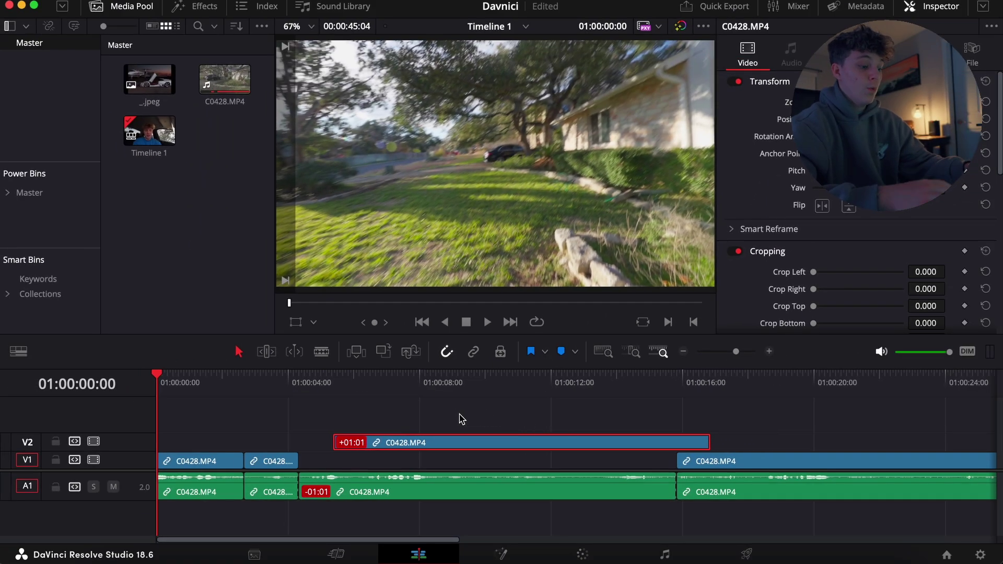
left_click_drag(468, 426, 472, 452)
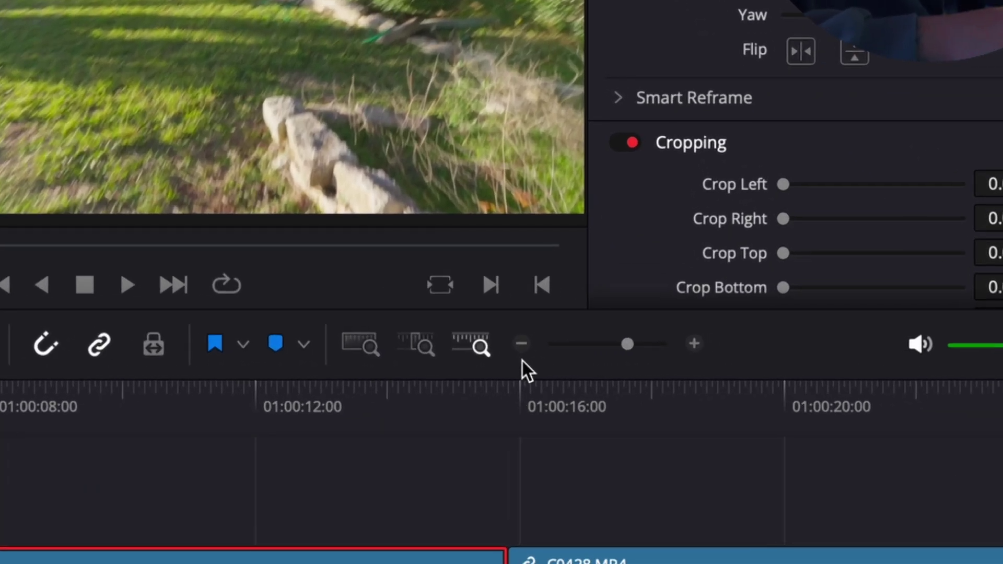
Zoom the timeline out and back in repeatedly to compare how the four clips appear at different zoom levels
left_click(522, 349)
left_click(523, 348)
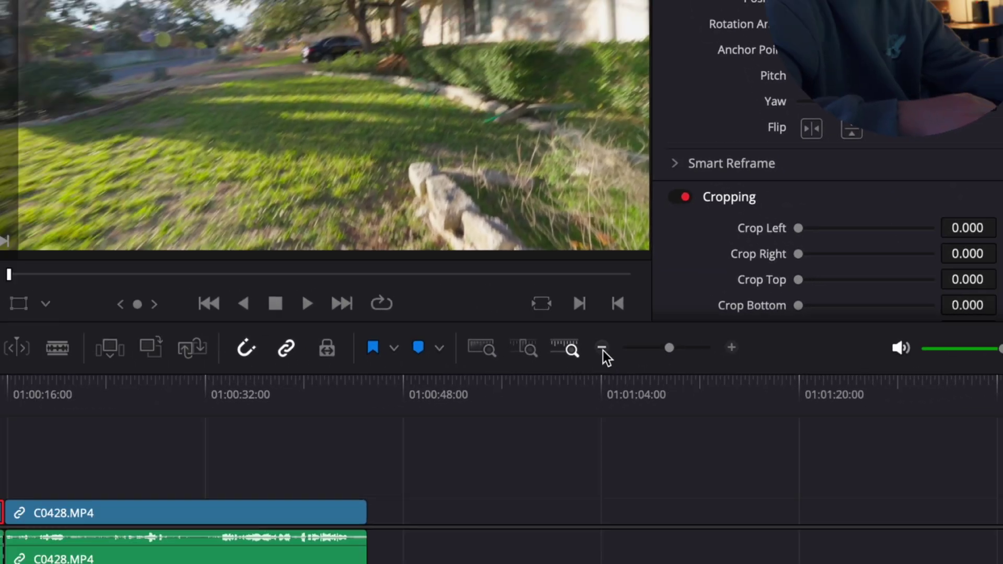
left_click(731, 347)
left_click(731, 347)
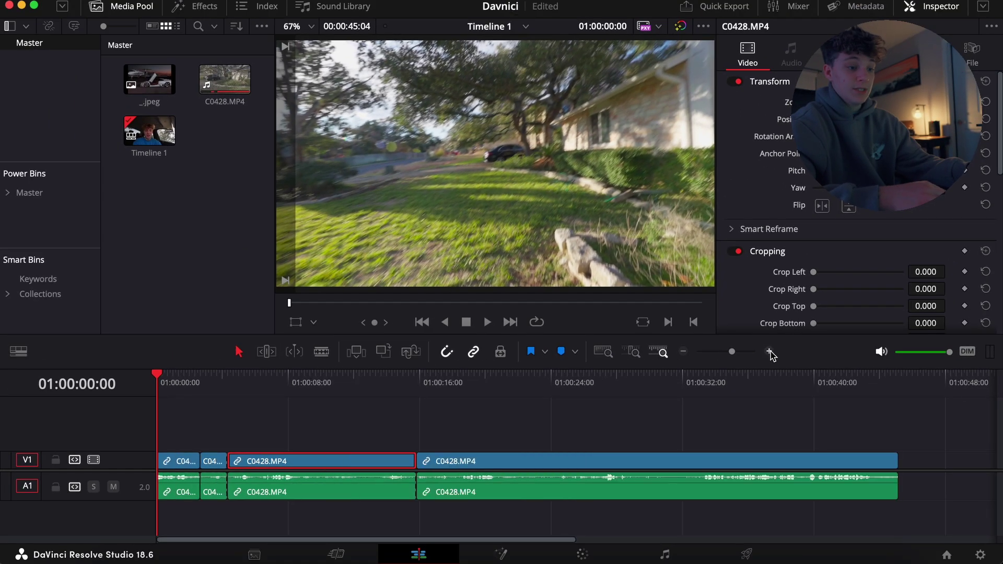
left_click(731, 347)
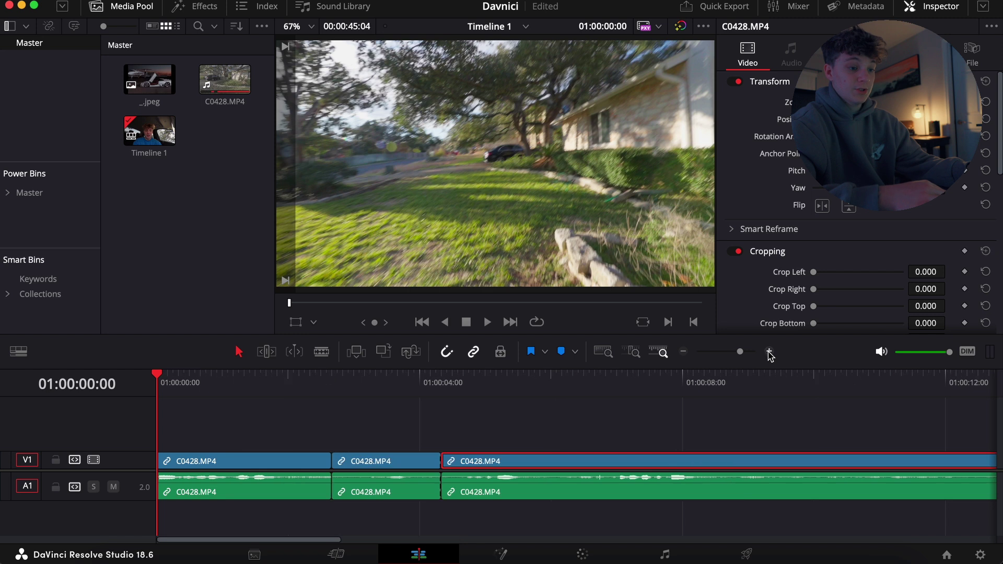
left_click(769, 352)
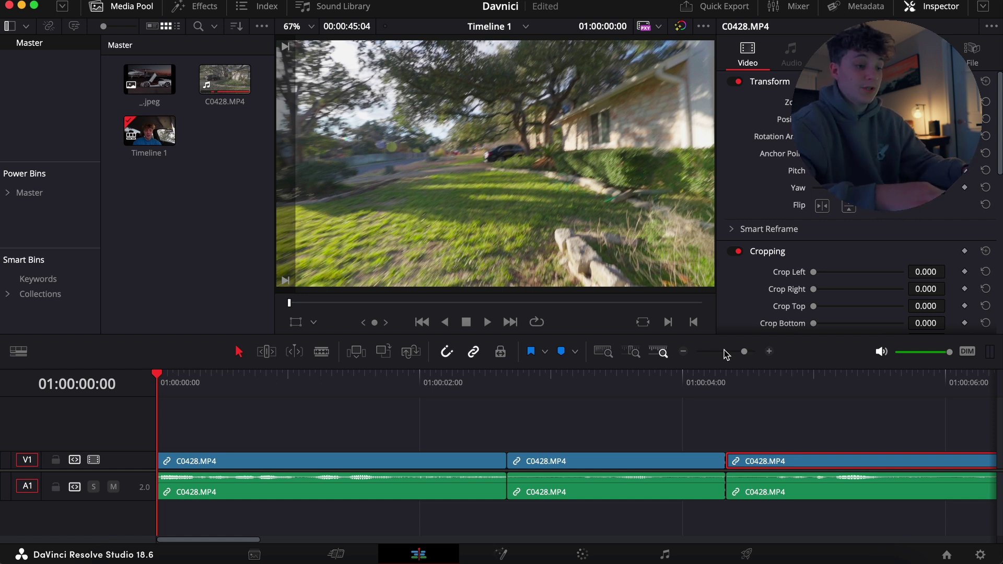
left_click(682, 352)
left_click(682, 352)
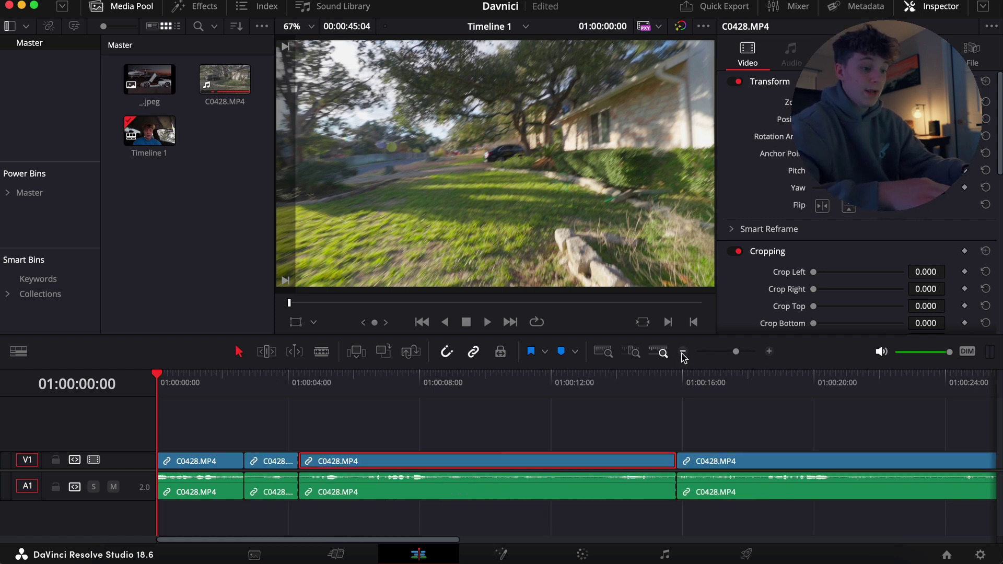
left_click(683, 352)
mouse_move(733, 353)
left_mouse_down()
mouse_move(750, 352)
mouse_move(713, 355)
mouse_move(740, 364)
left_mouse_up()
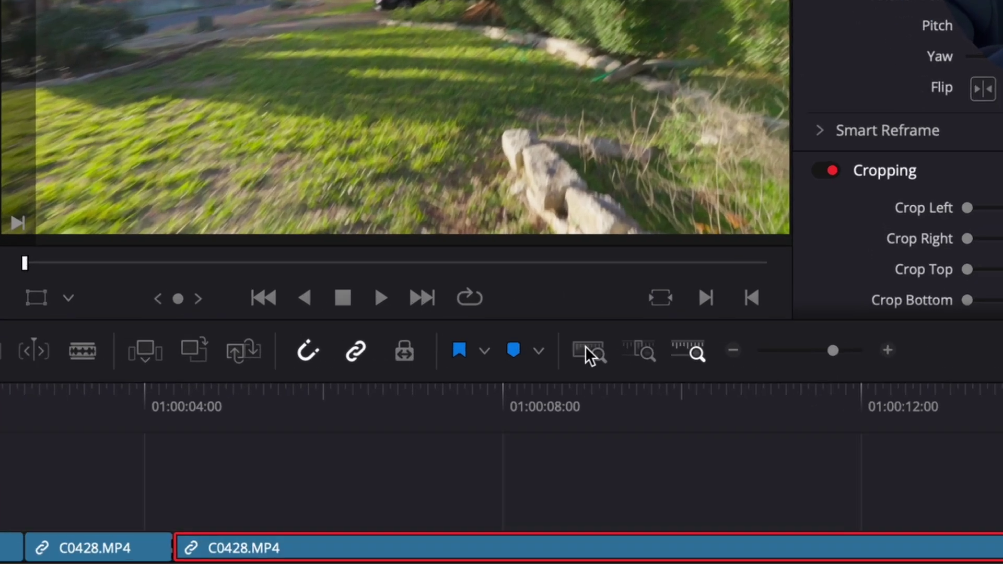
Cycle the timeline view through Full Extent Zoom, Detail Zoom and Custom Zoom, returning to Custom Zoom
left_click(604, 351)
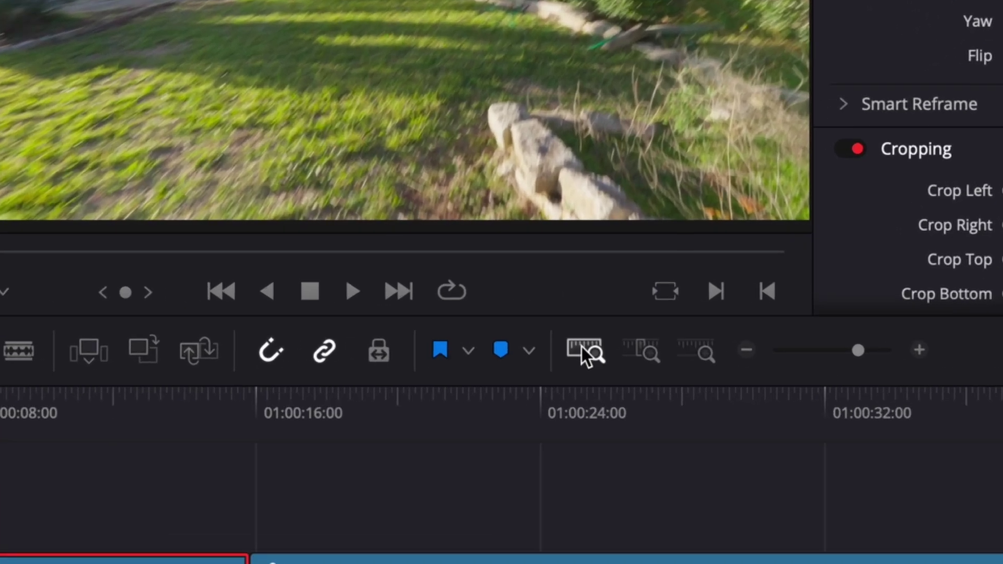
left_click(641, 350)
left_click(691, 350)
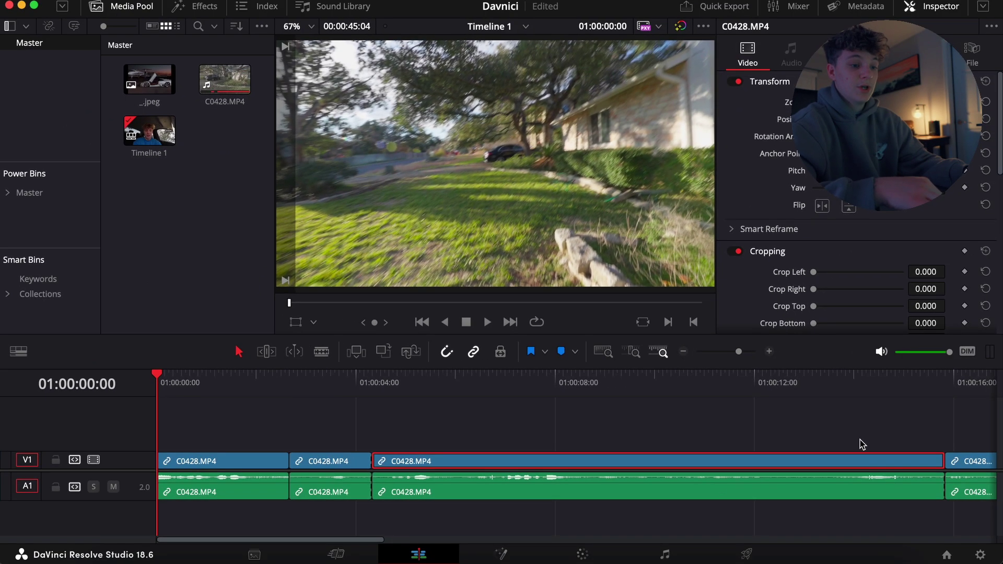
left_click(599, 350)
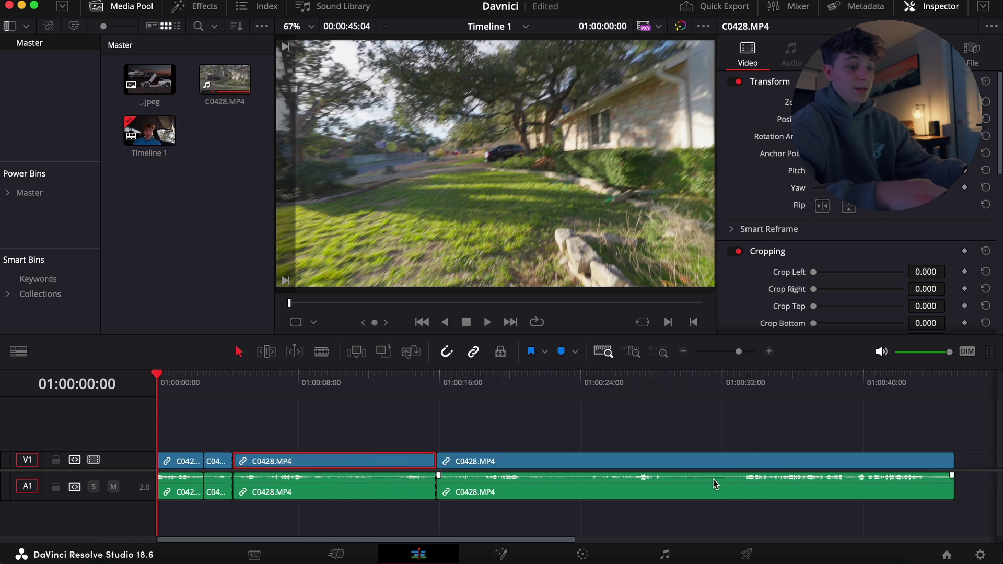
left_click(633, 351)
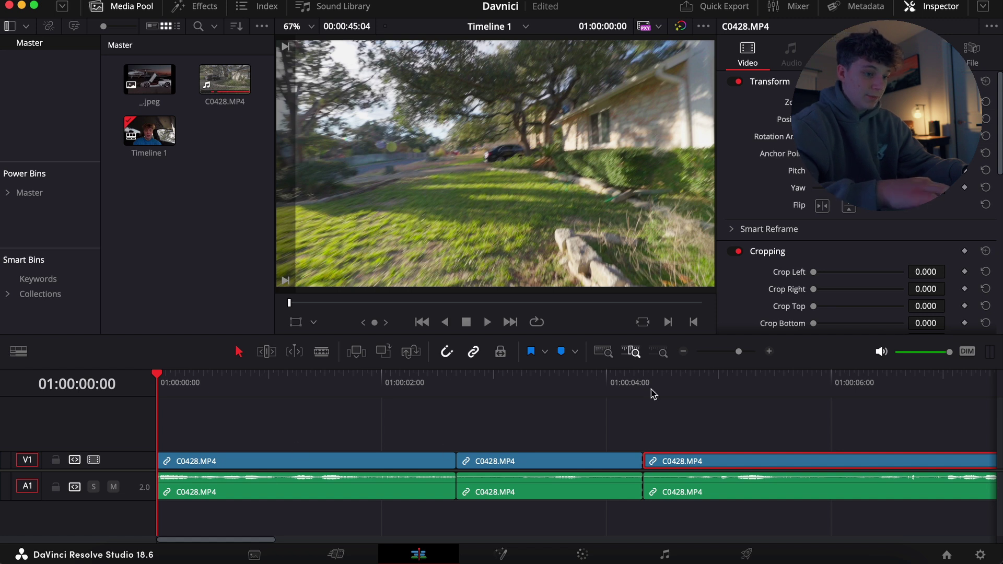
left_click(656, 356)
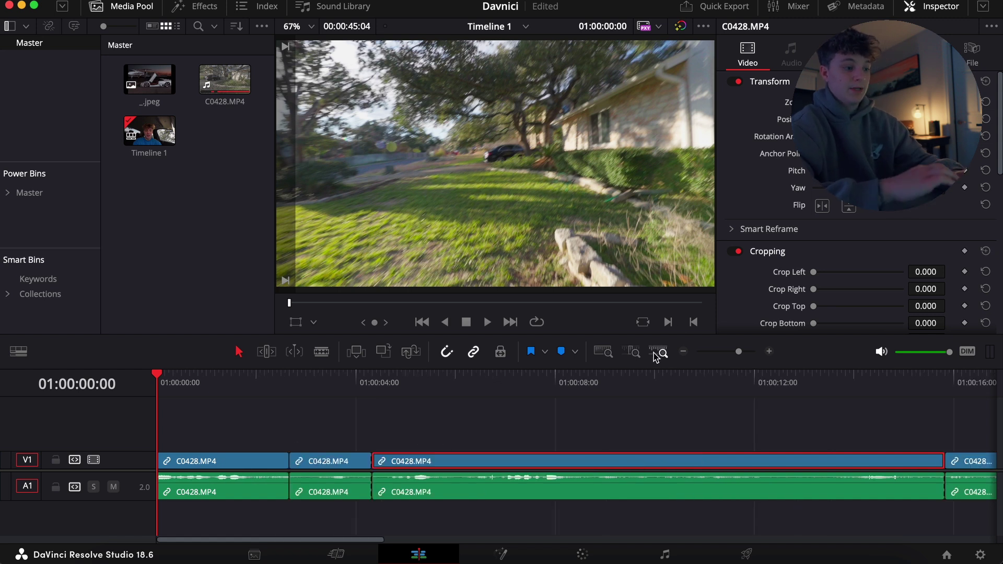
Adjust the custom timeline zoom until all four clips fit in view with the ruler reaching about 01:00:48:00
left_click(684, 351)
left_click(686, 352)
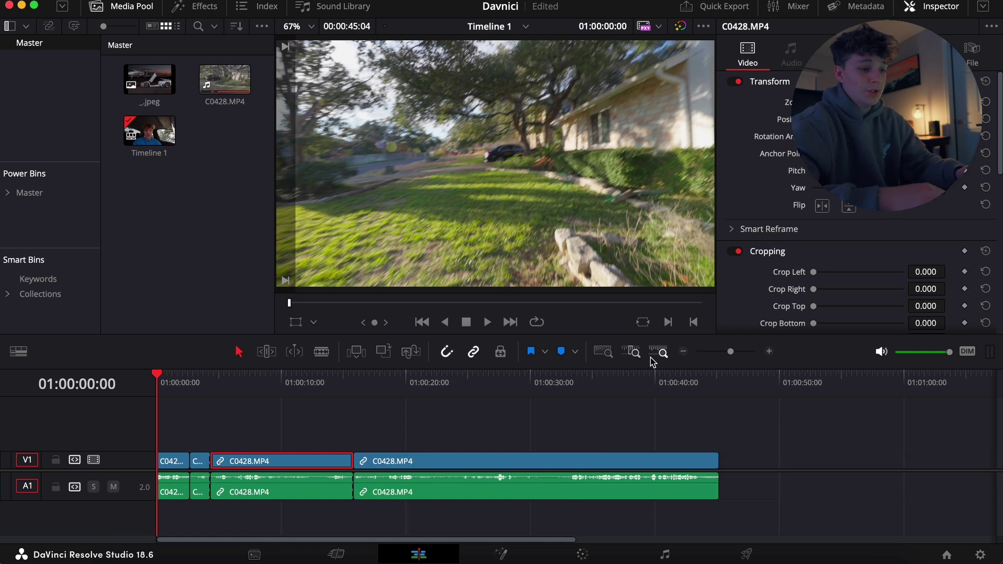
left_click(682, 351)
left_click(768, 352)
left_click_drag(731, 351, 734, 355)
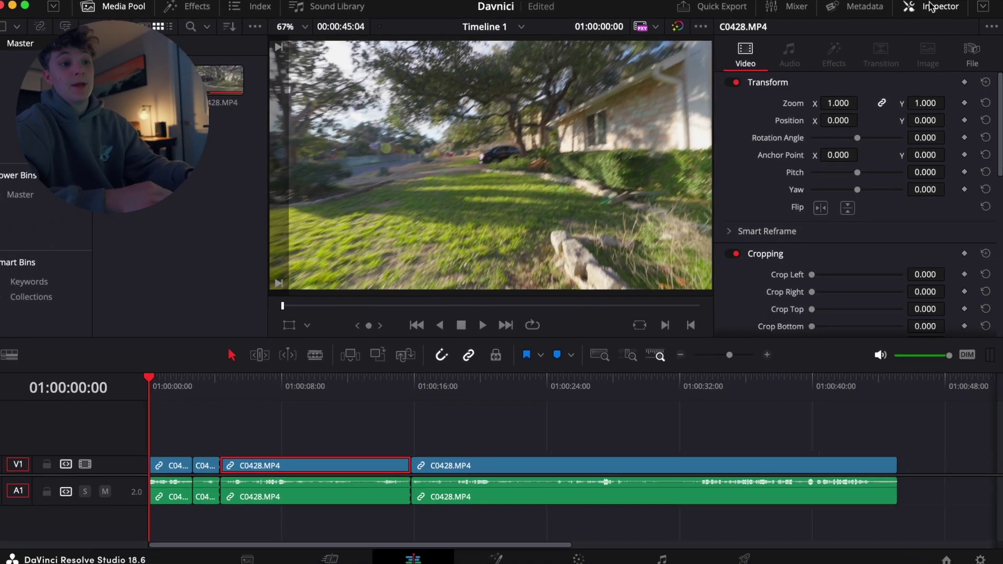
Hide the Inspector and show it again
left_click(928, 6)
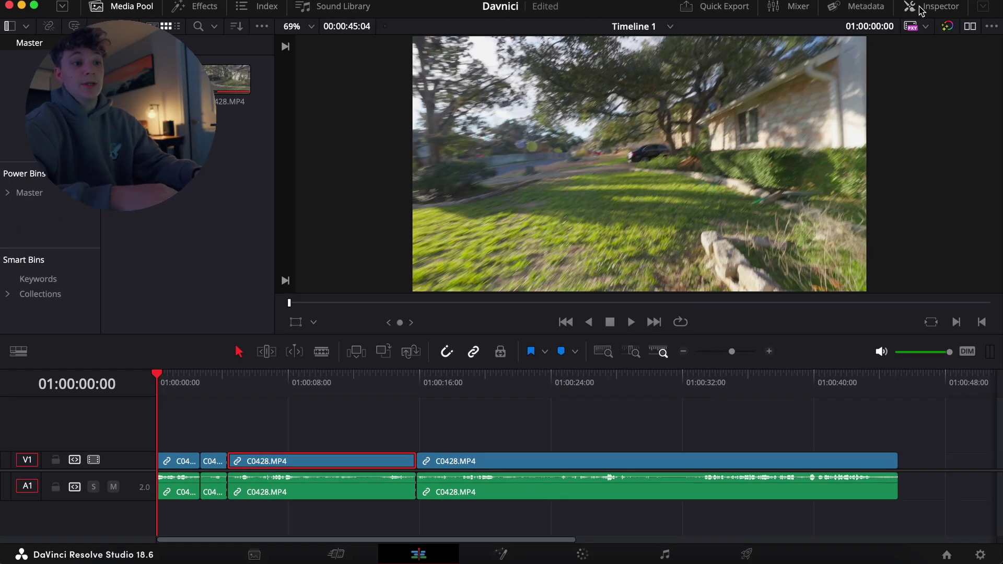
left_click(920, 10)
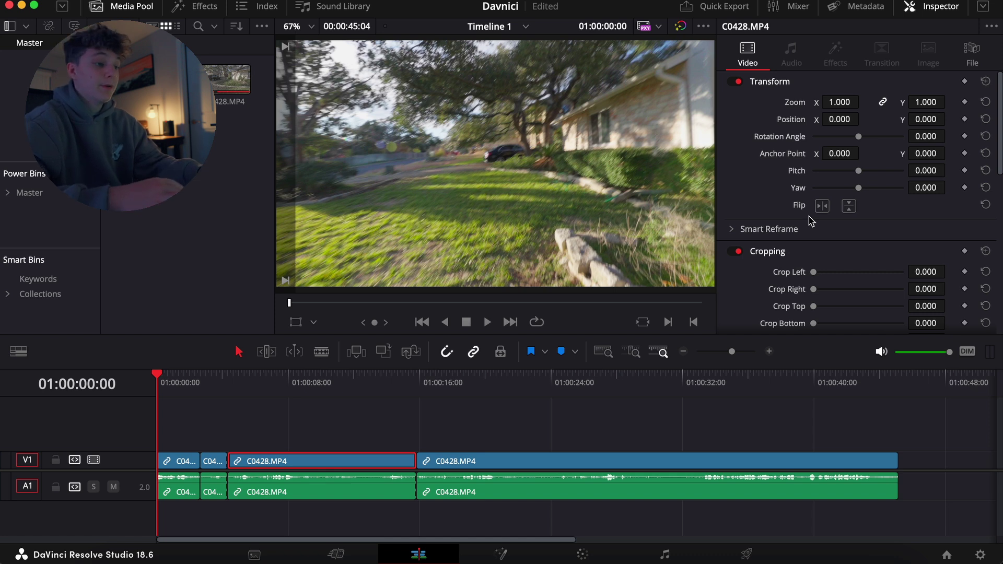
With the playhead at 01:00:00:12, set the first clip's Zoom to 1.750, and reset its Transform settings
left_click(337, 398)
scroll(338, 398, "up", 2)
left_click(172, 377)
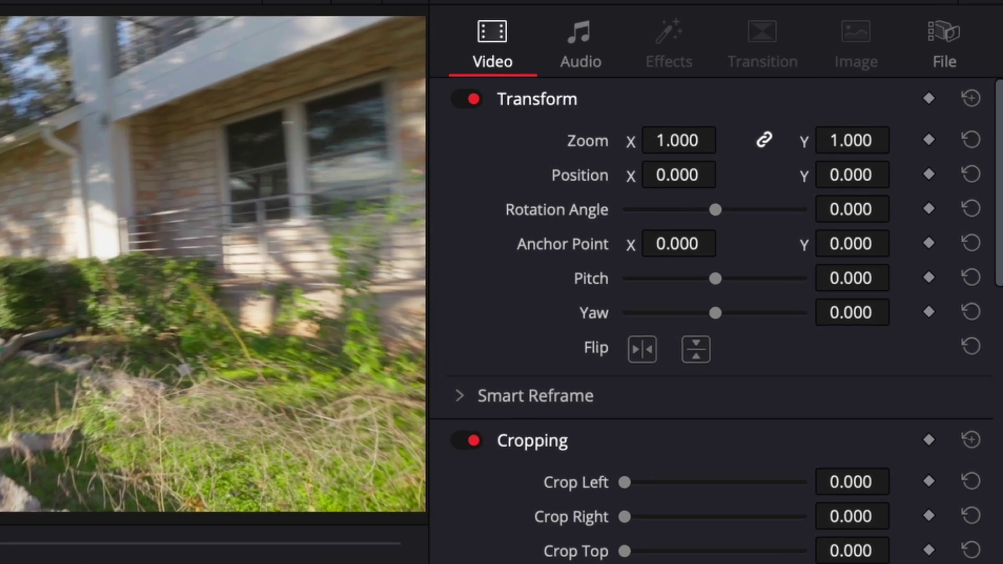
left_click_drag(687, 126, 767, 126)
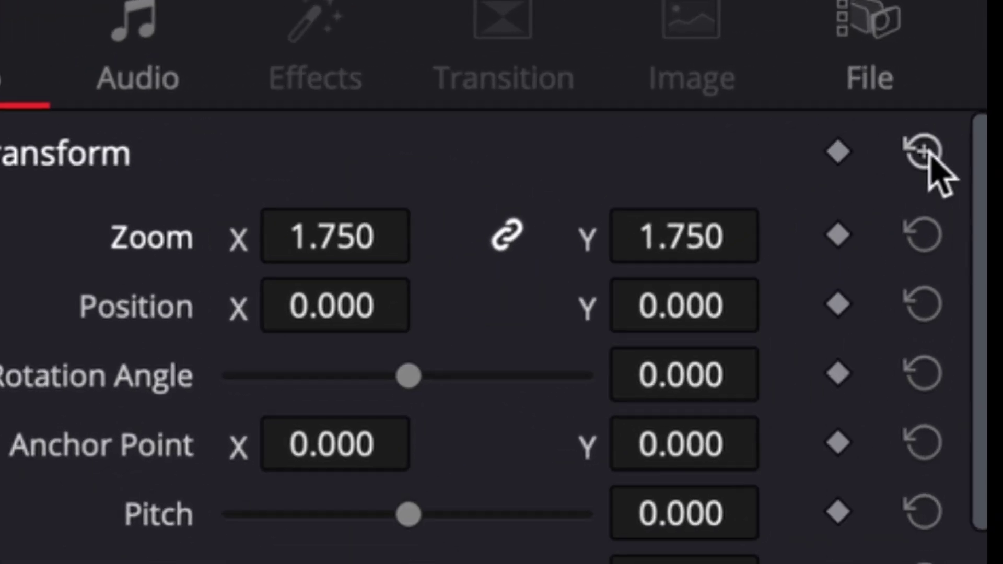
left_click(923, 152)
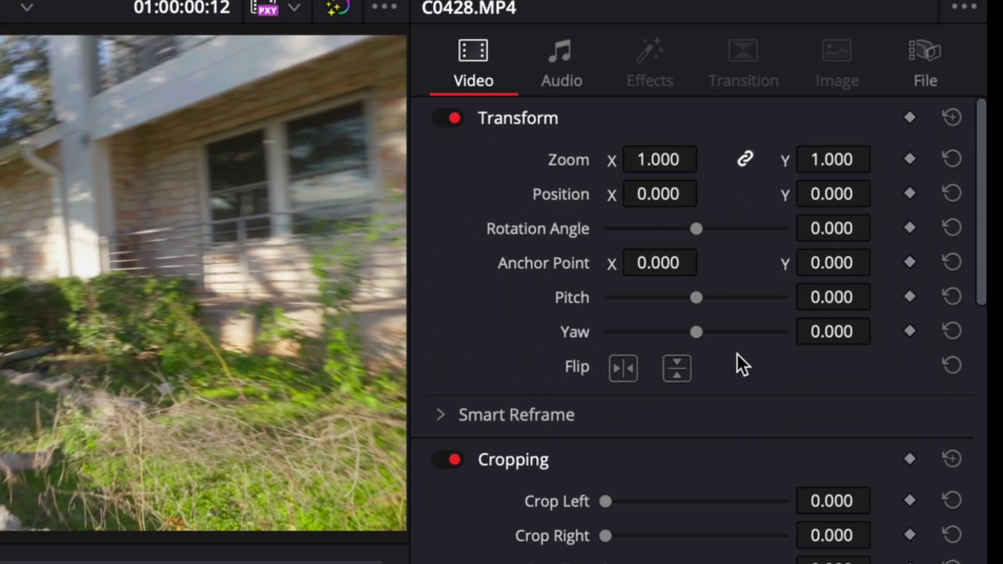
Try changing the first clip's horizontal Position and Rotation Angle, restoring both to 0.000
left_click_drag(657, 194, 685, 182)
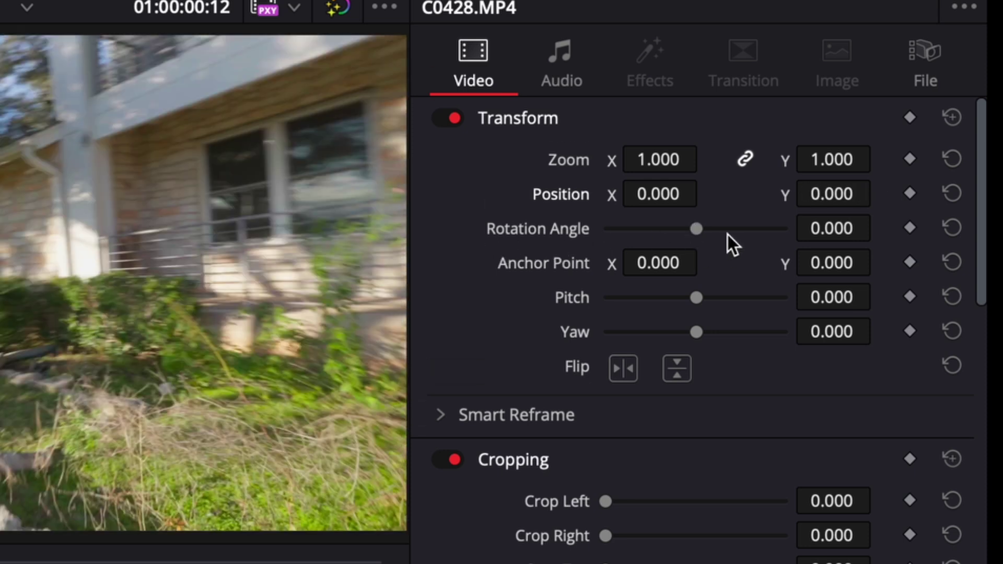
left_click_drag(698, 226, 612, 233)
double_click(612, 233)
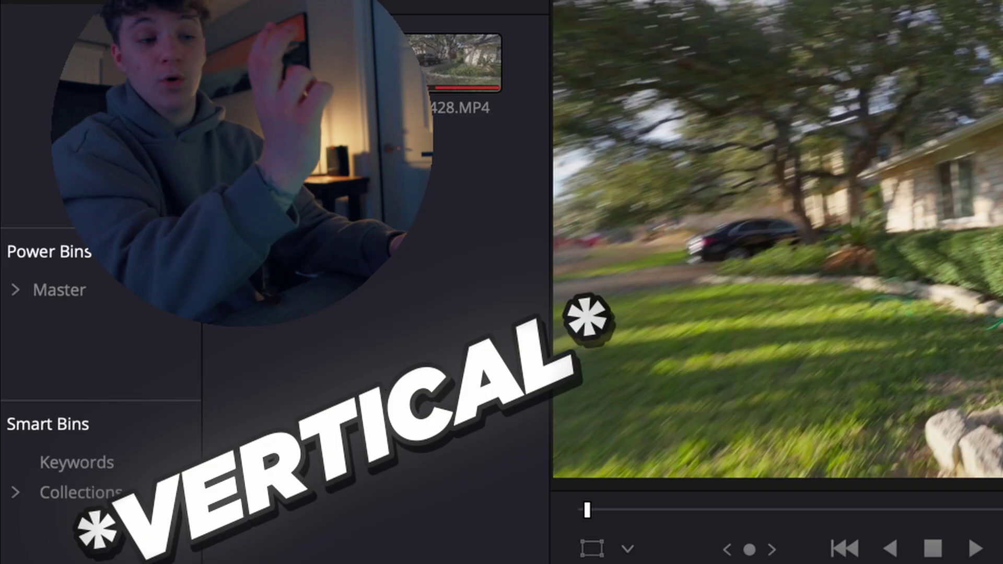
Collapse the Transform settings and try cropping the edges of the first clip, returning the crop values to 0.000
scroll(768, 182, "down", 2)
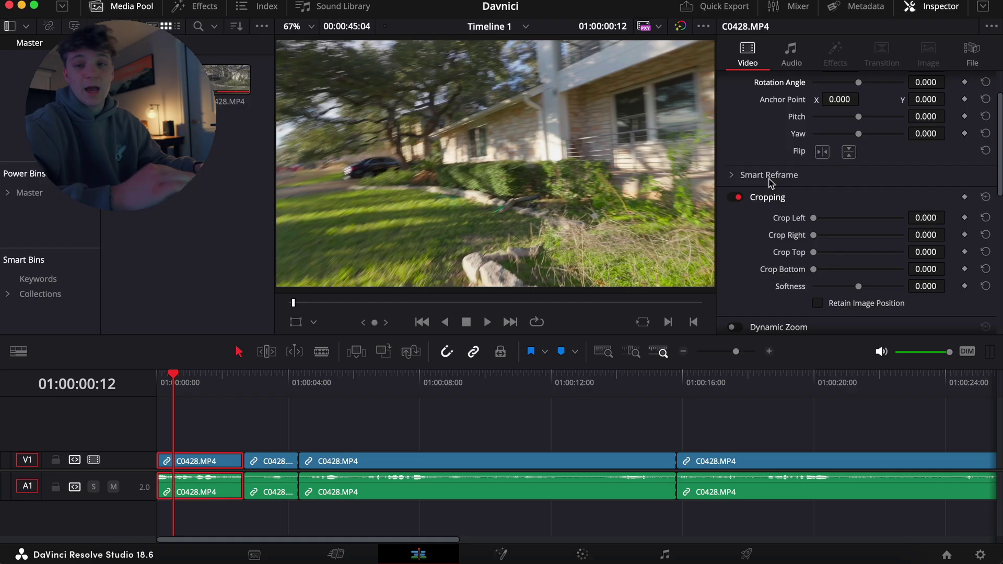
scroll(768, 182, "up", 2)
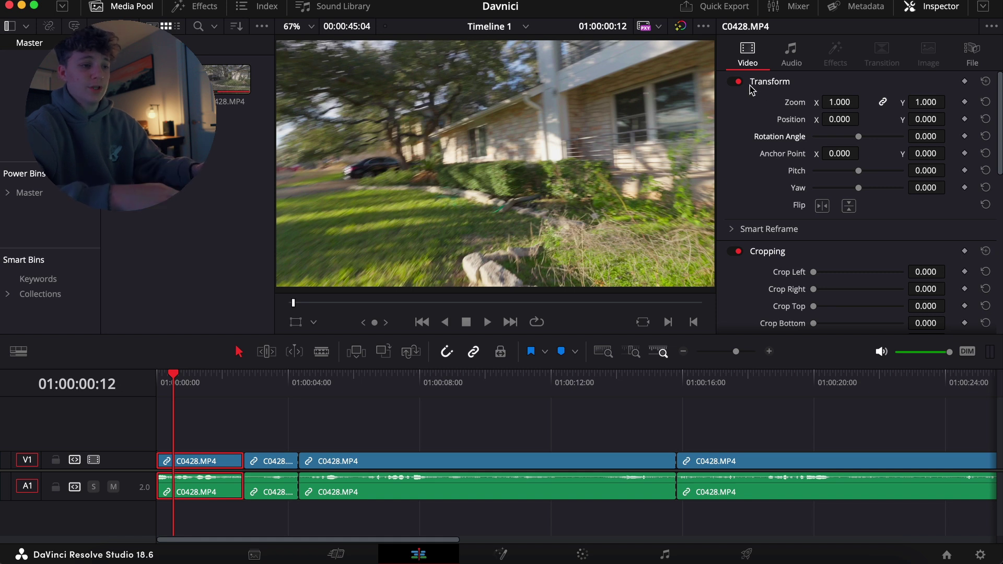
left_click(807, 82)
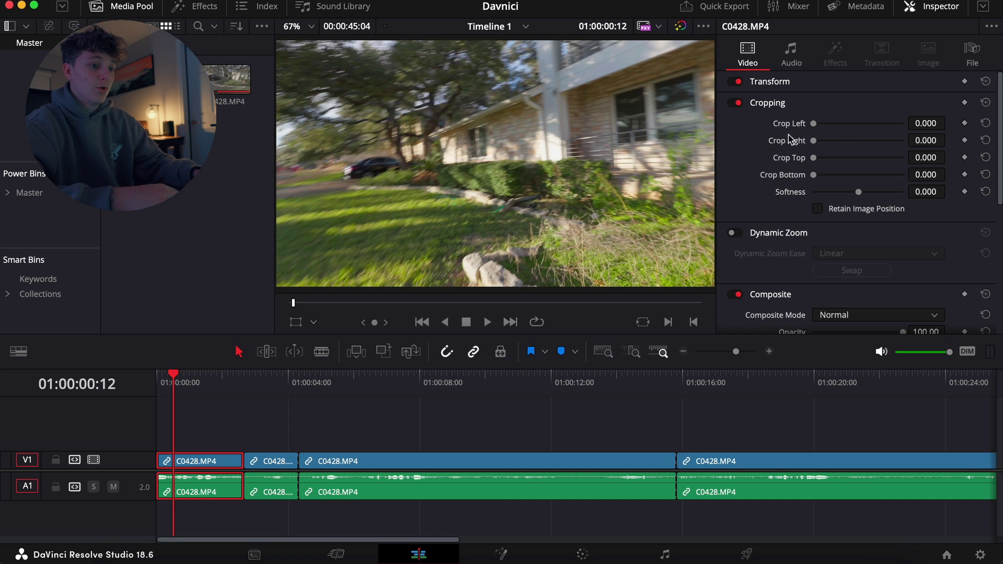
left_click_drag(814, 125, 705, 125)
left_click_drag(603, 243, 421, 262)
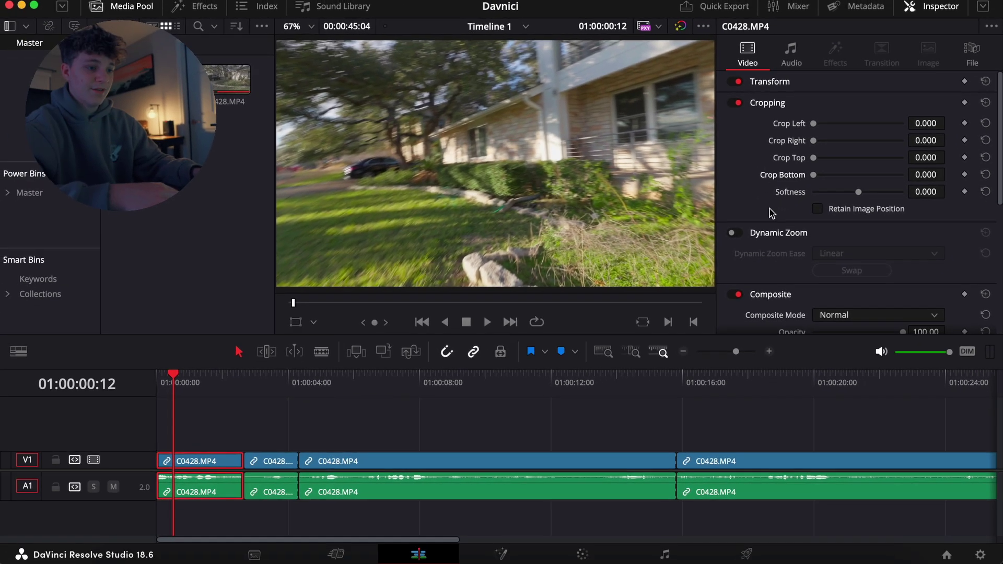
Turn on Dynamic Zoom for the _.jpeg image clip and play part of it to preview the zoom
scroll(507, 418, "down", 2)
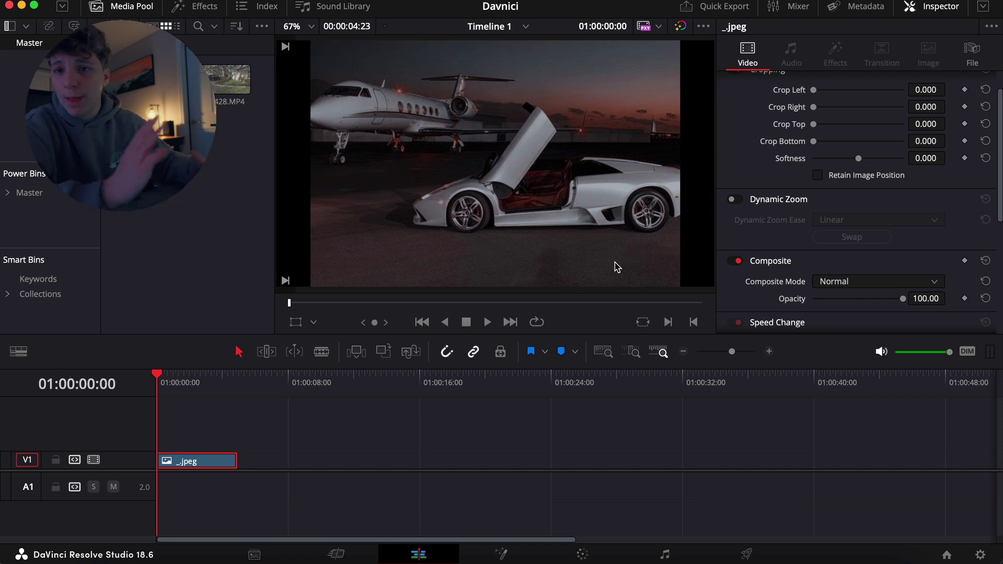
left_click(732, 199)
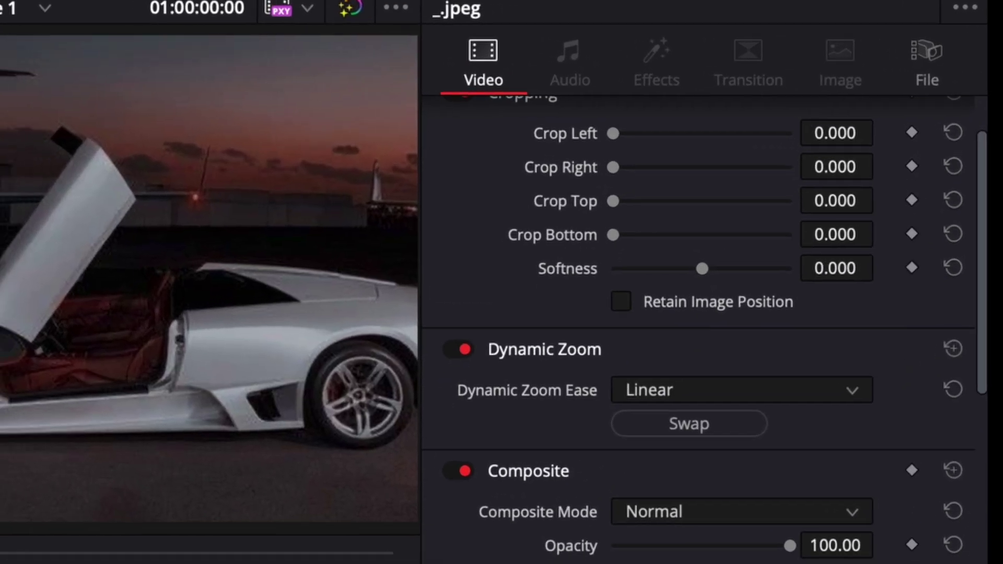
key("space")
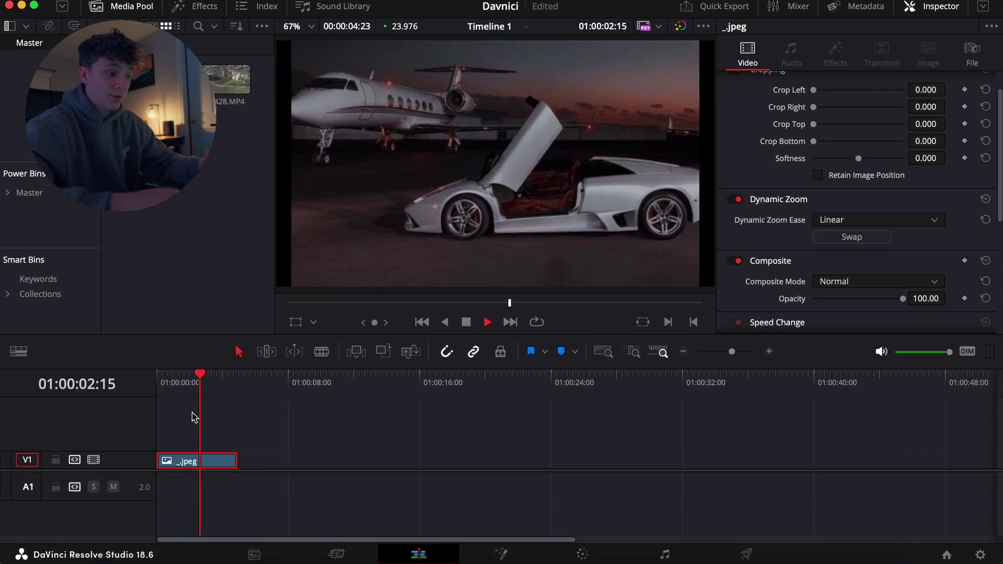
key("space")
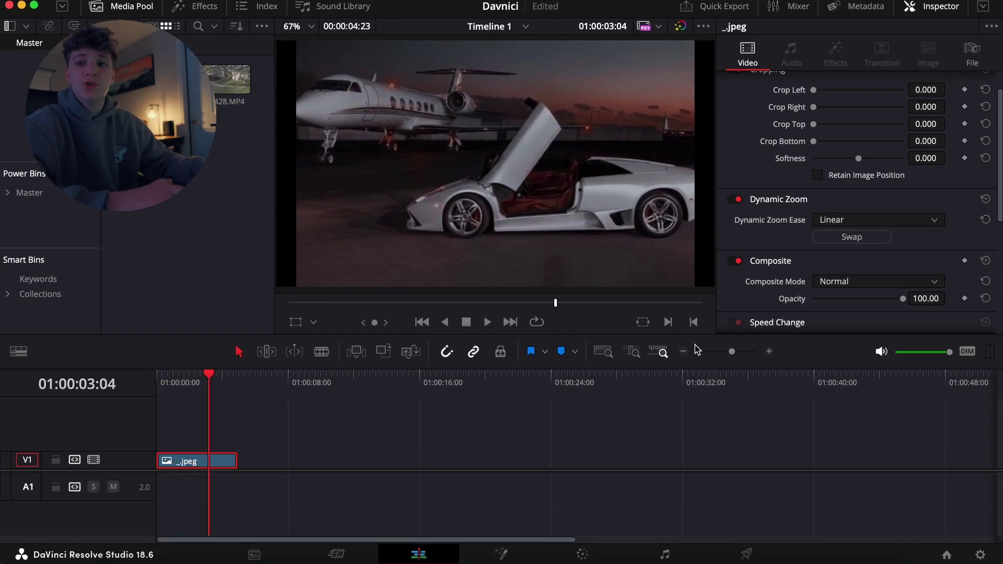
Swap the image clip's Dynamic Zoom direction and preview it from the start, returning to the first frame and expanding Transform
left_click(851, 237)
key("Home")
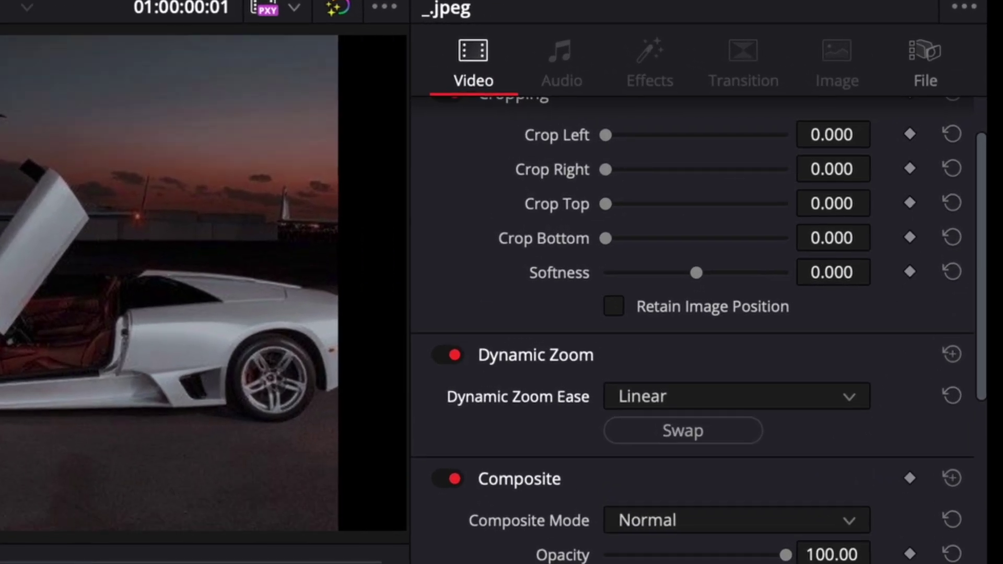
key("space")
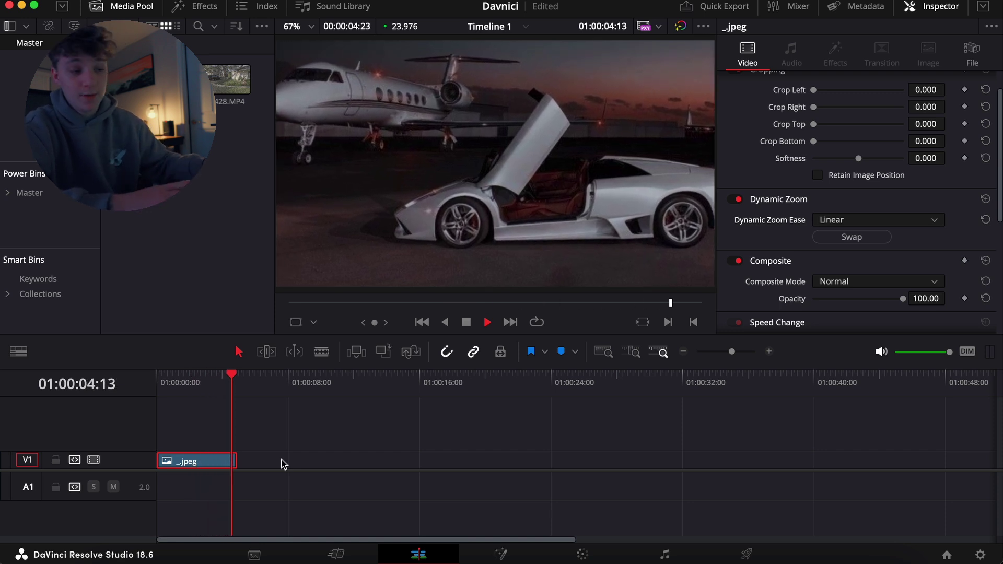
key("Home")
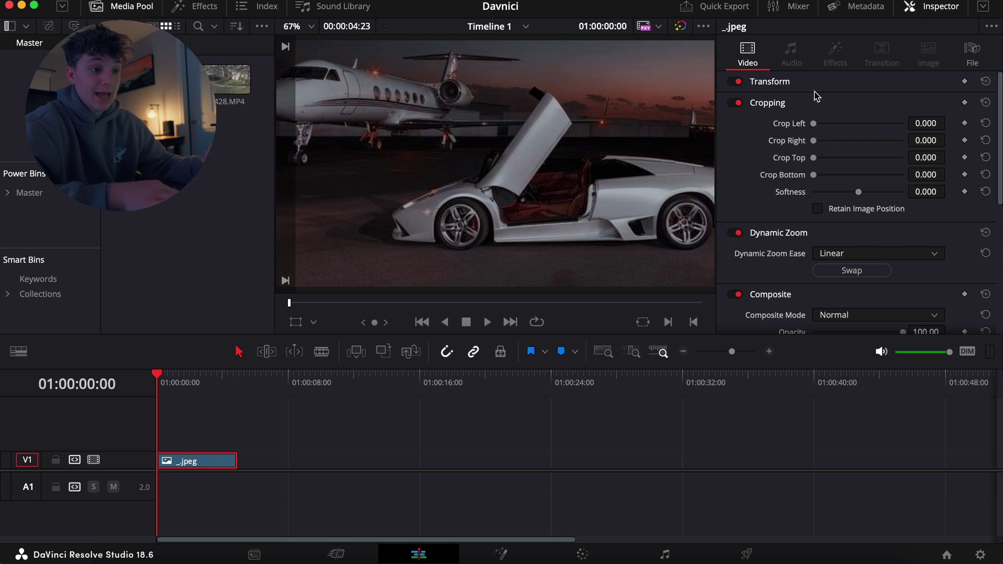
left_click(799, 81)
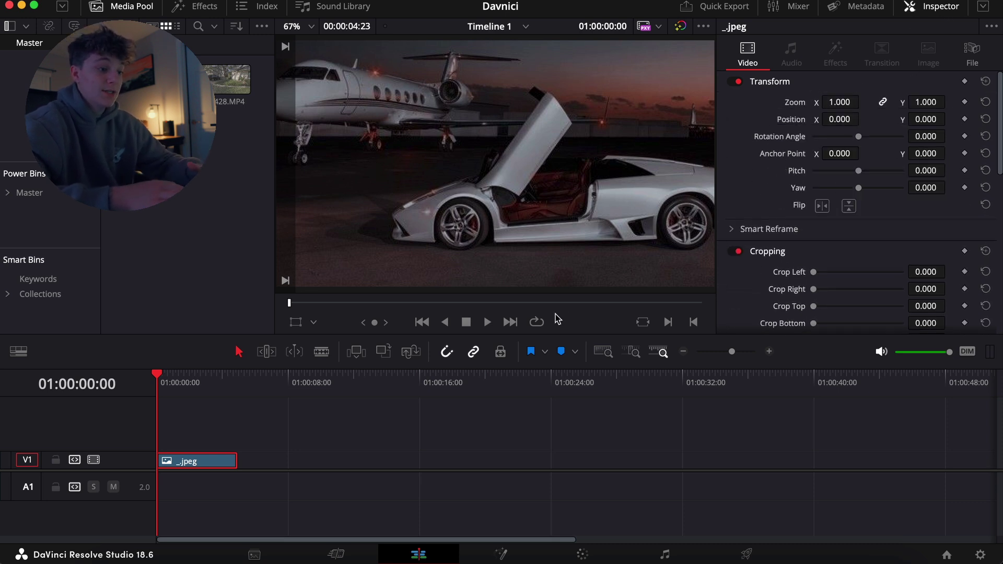
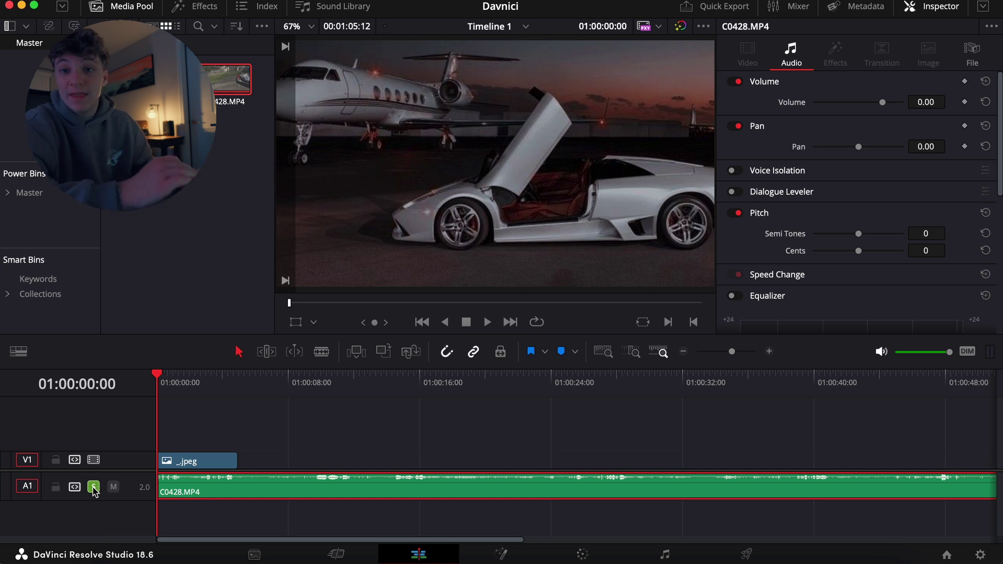
Turn off solo on audio track A1 and mute the track
left_click(94, 487)
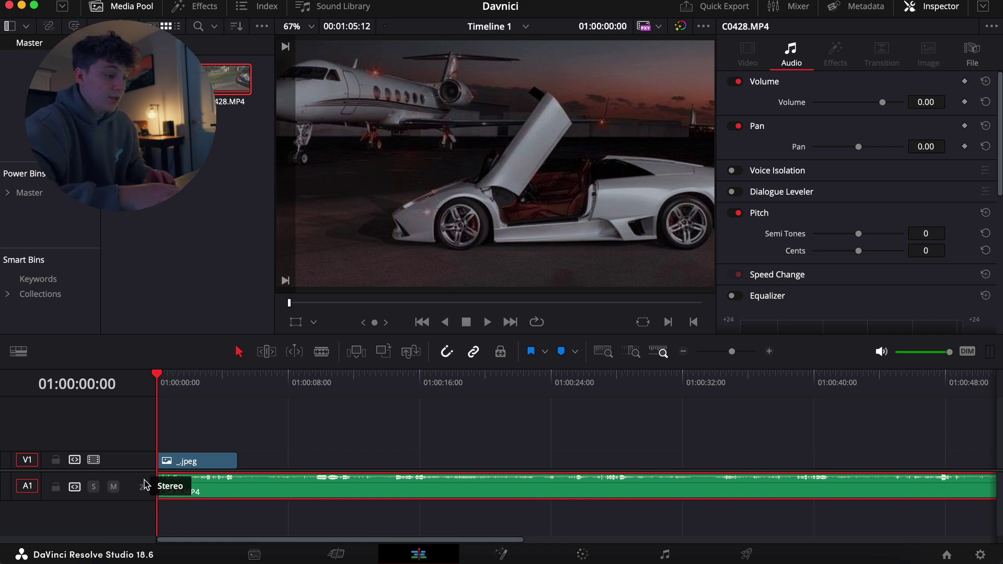
left_click(114, 487)
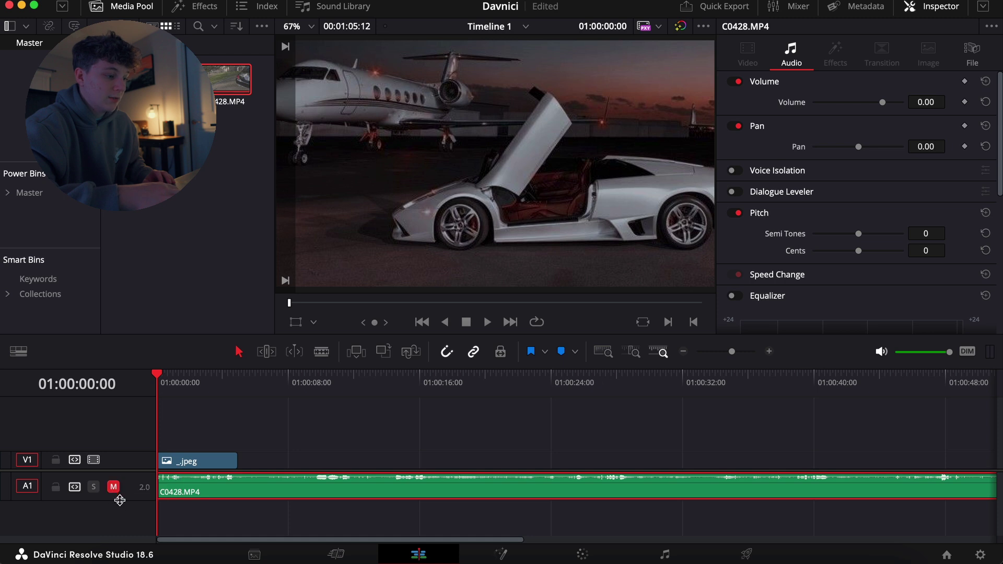
Preview the muted timeline and place a Text+ title on track V2 above the _.jpeg image clip
key("space")
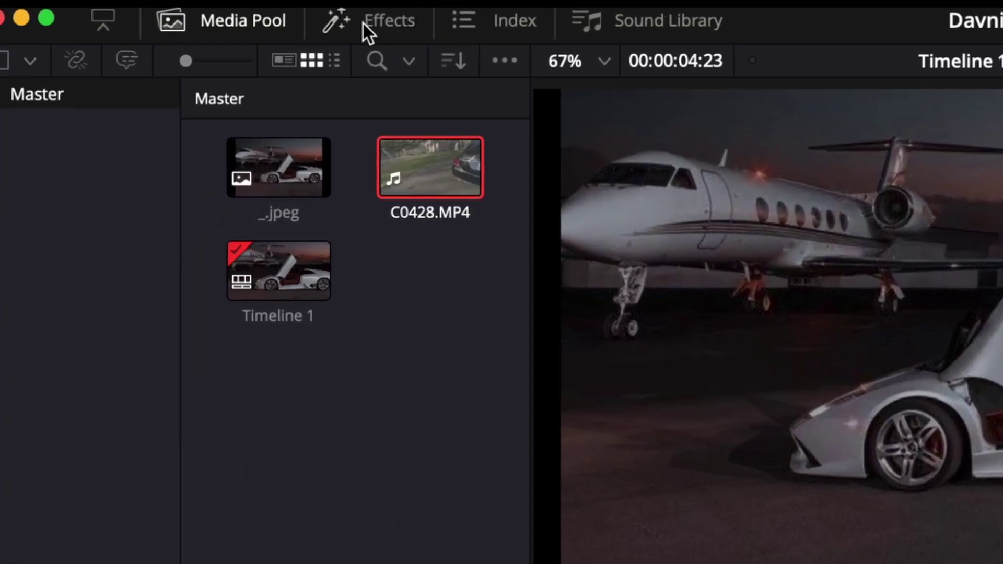
left_click(366, 23)
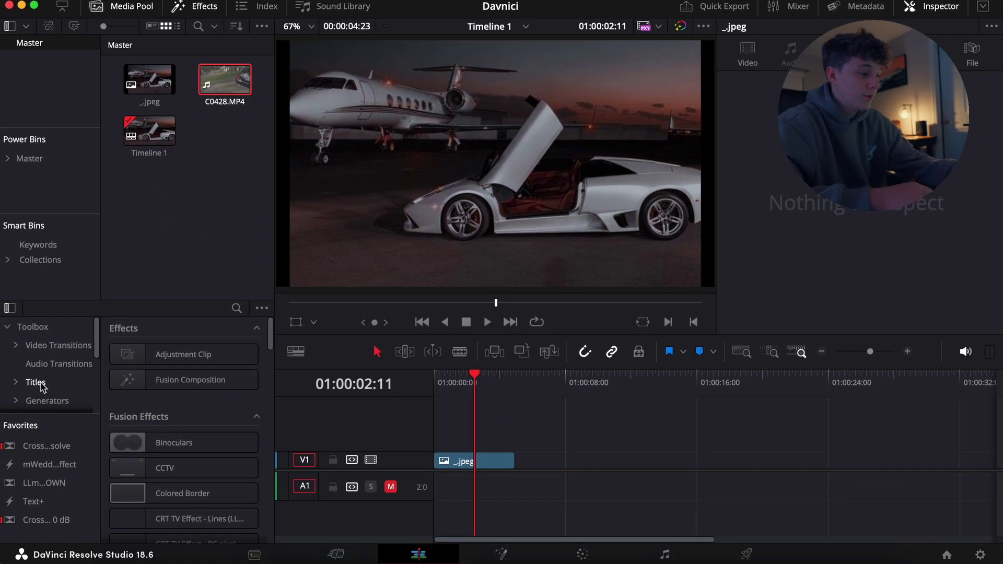
left_click(35, 383)
scroll(165, 389, "down", 3)
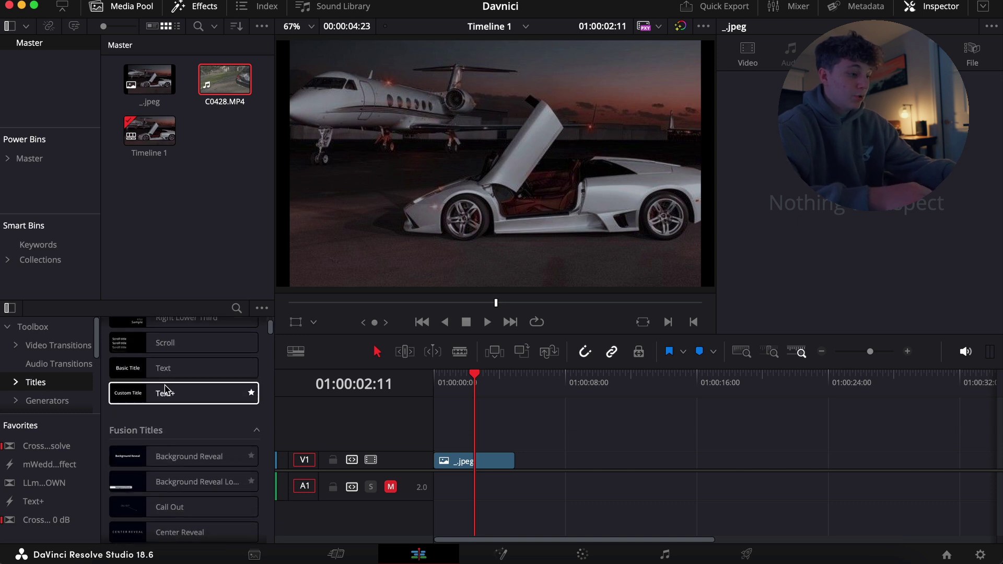
left_click(187, 396)
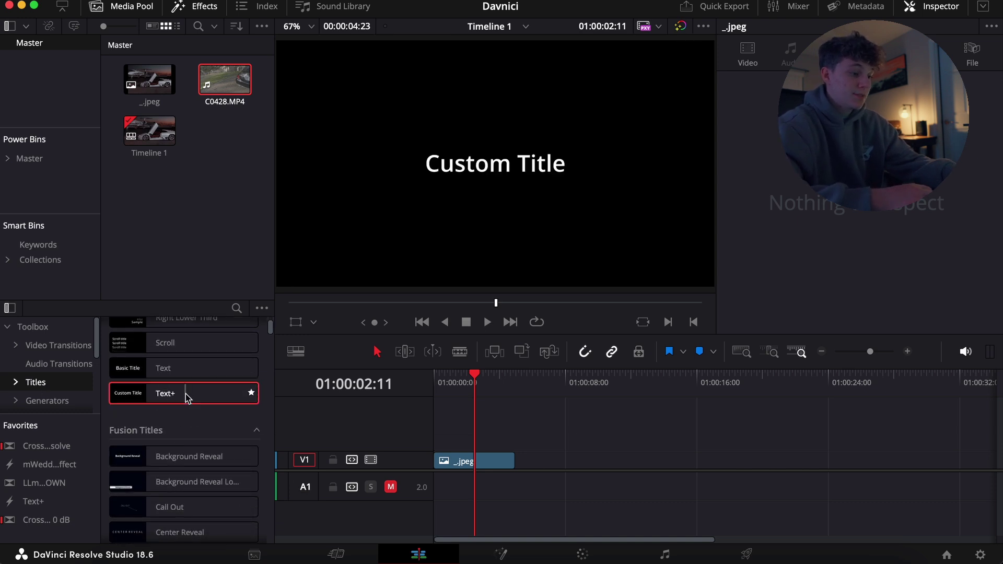
left_click_drag(187, 397, 459, 442)
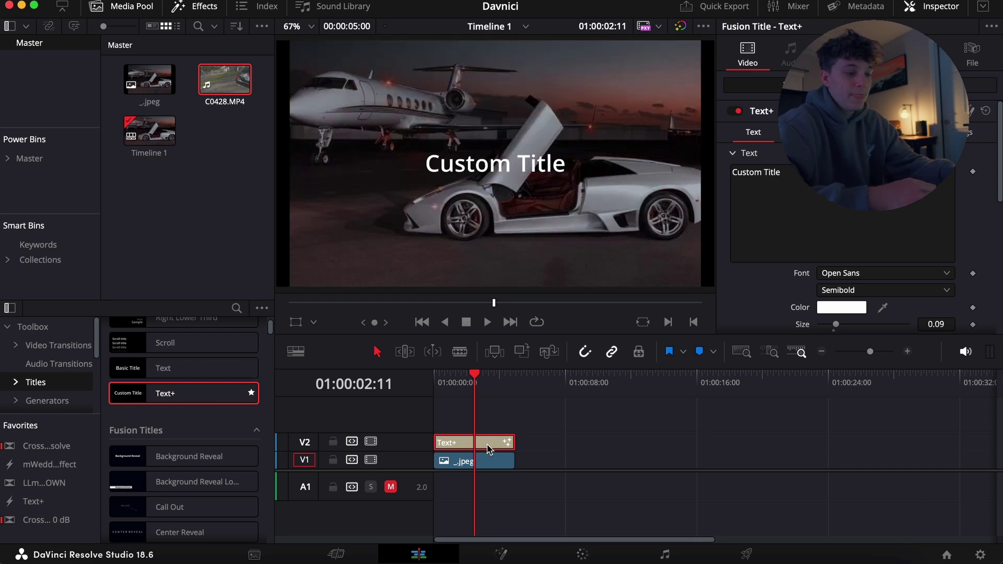
Replace the title's placeholder text with TEST TEXT
left_click(841, 219)
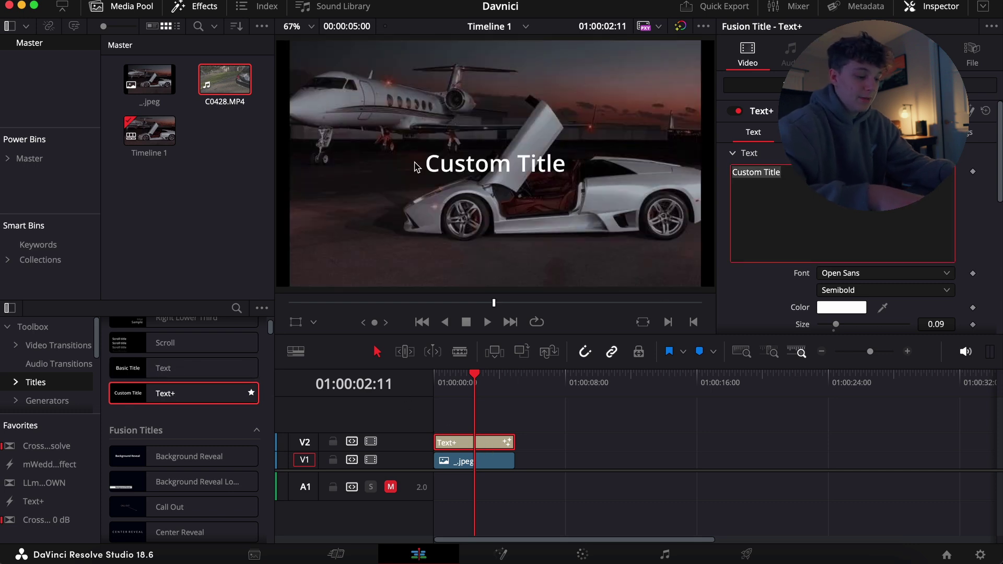
key("super+a")
key("BackSpace")
type("TEST TEXT")
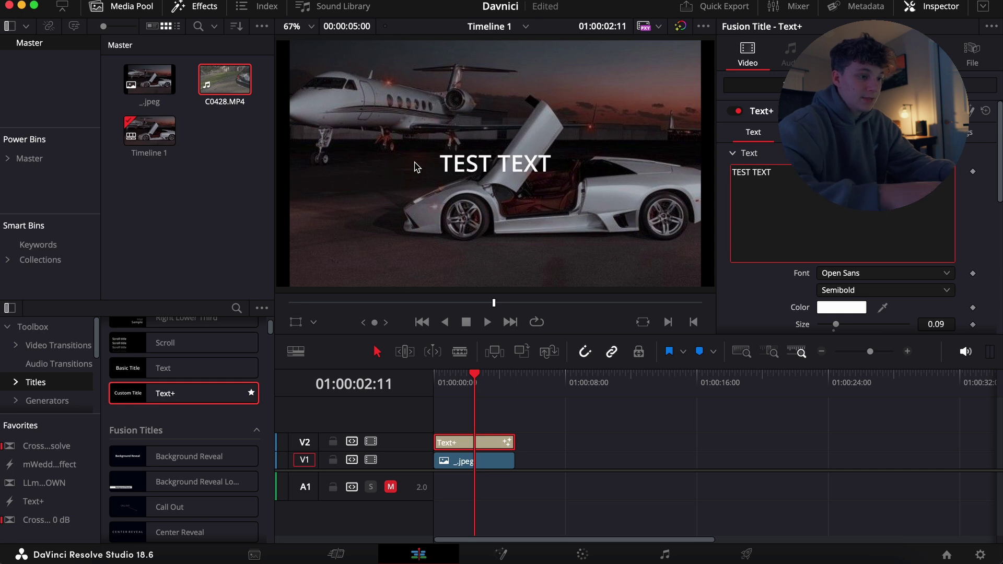
Change the title's font to Raleway in the Black Italic style
left_click(837, 276)
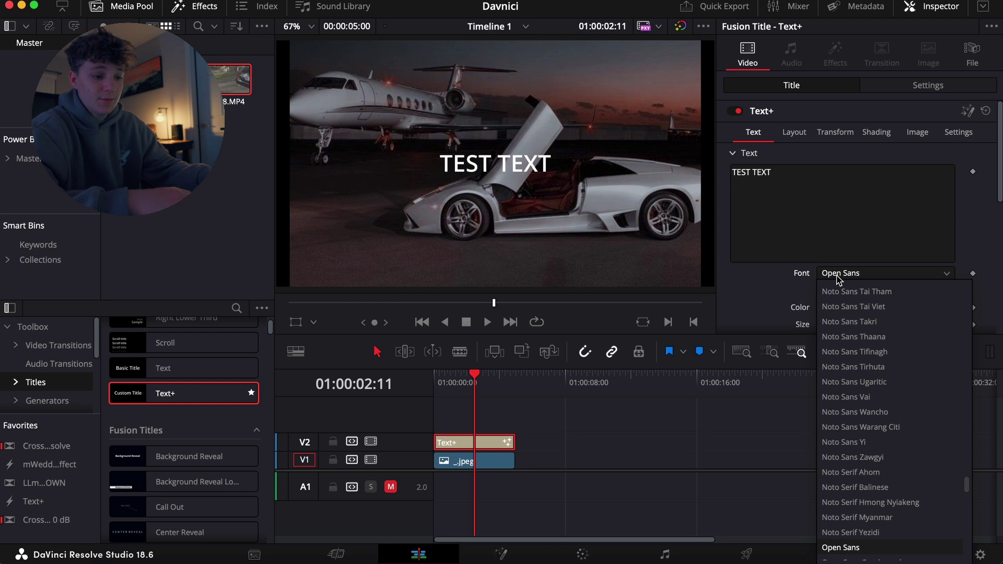
scroll(860, 398, "down", 5)
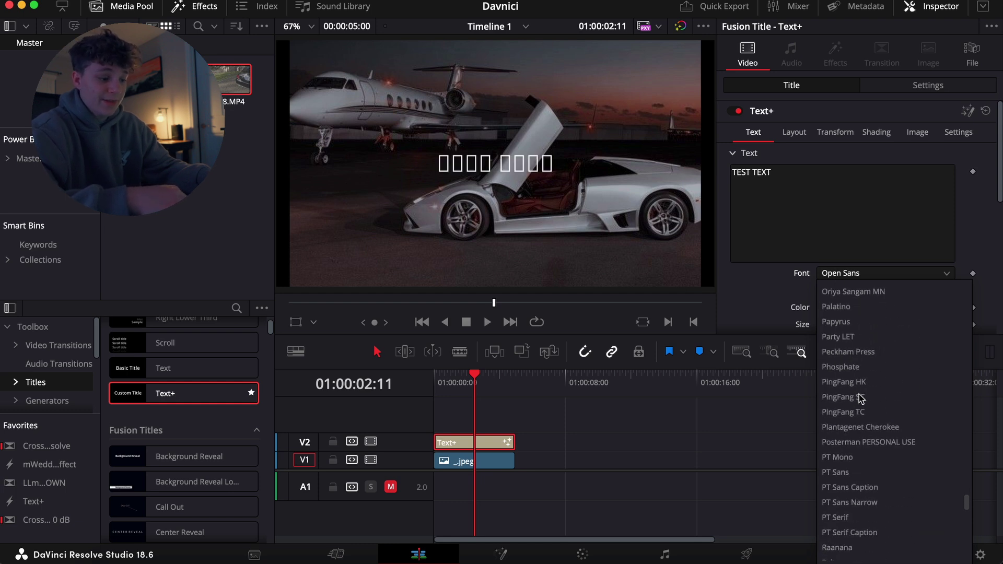
scroll(860, 398, "down", 2)
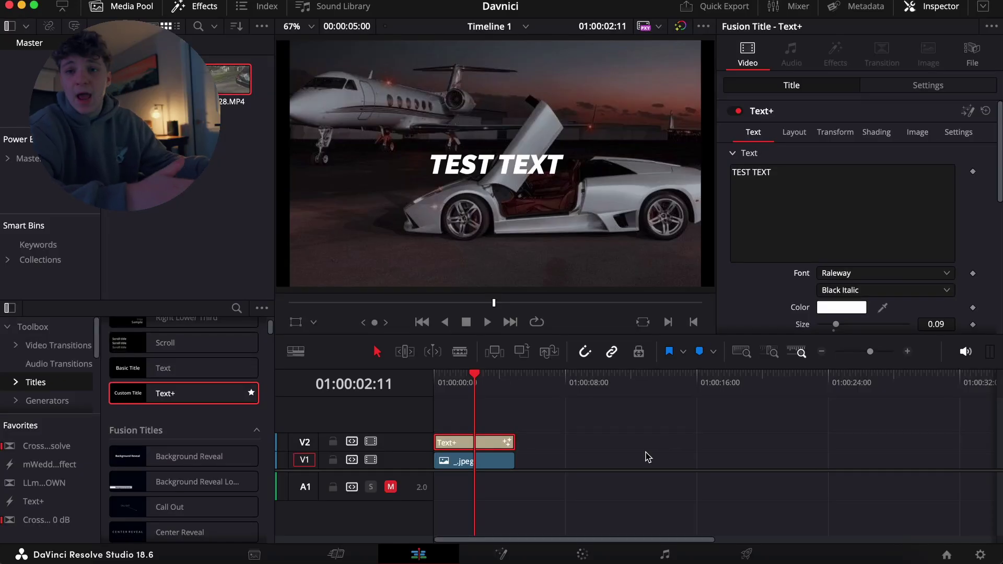
Enlarge the title text to a size of 0.2283
scroll(743, 292, "down", 2)
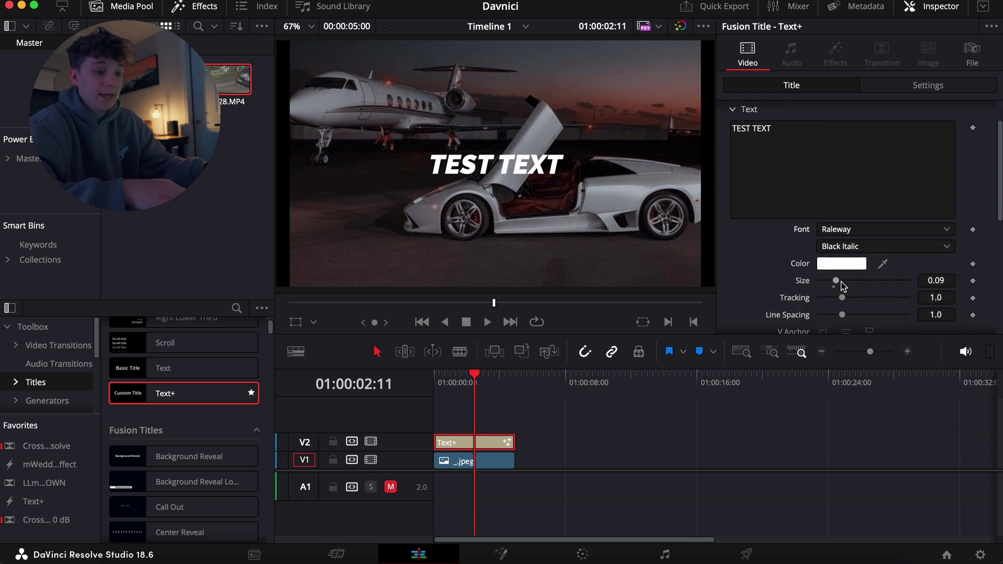
scroll(732, 282, "down", 2)
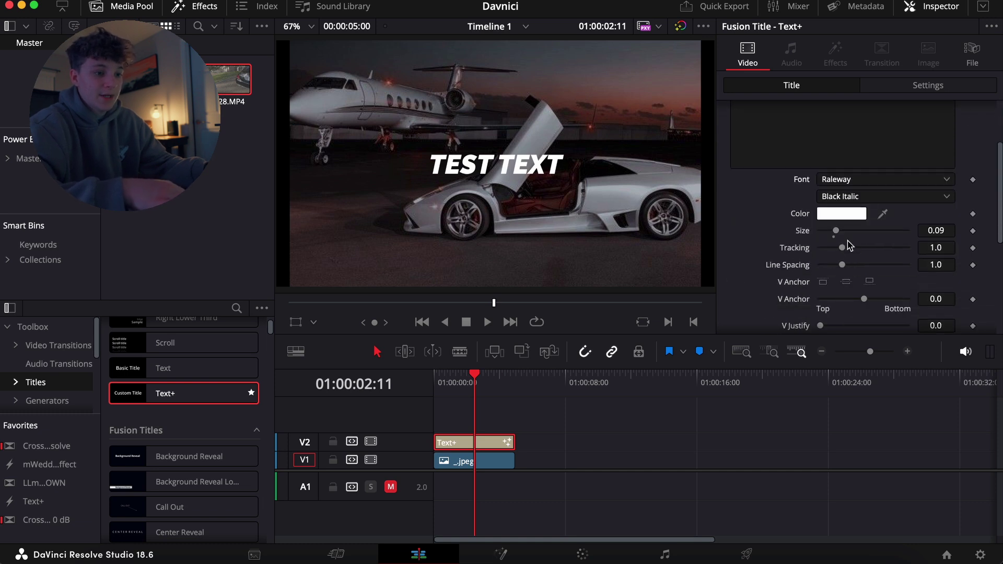
scroll(848, 245, "up", 5)
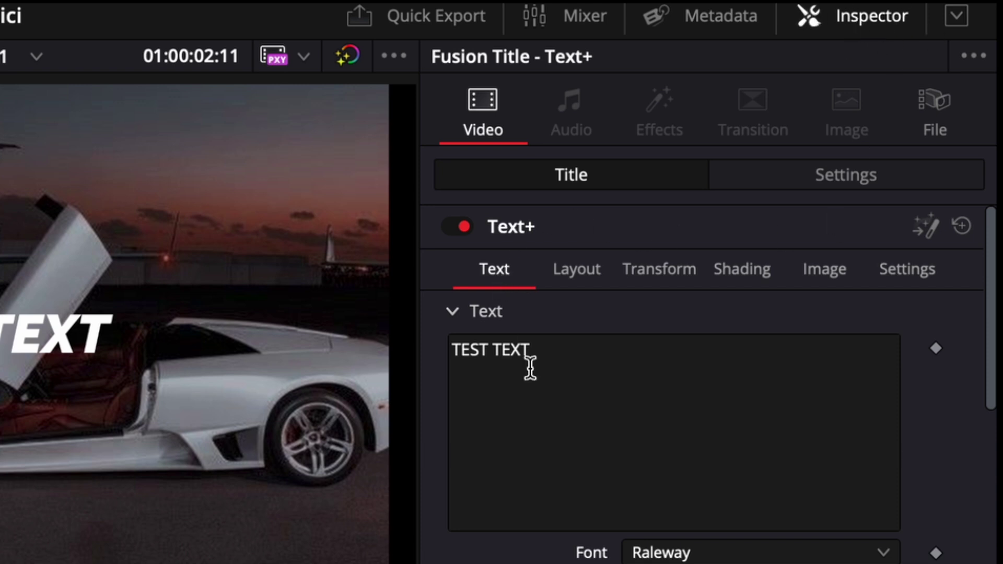
scroll(530, 368, "down", 5)
left_click_drag(660, 416, 710, 418)
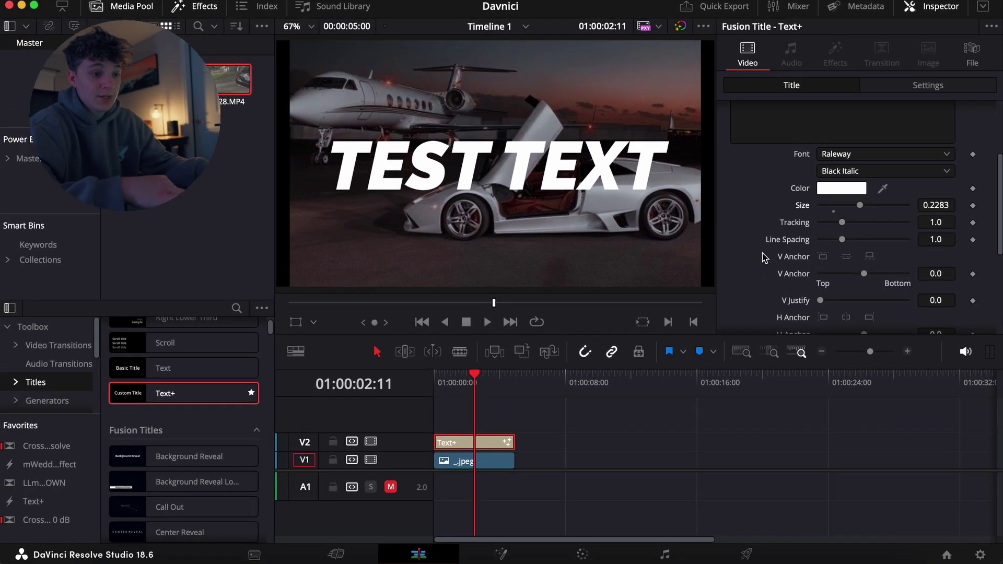
scroll(541, 494, "up", 4)
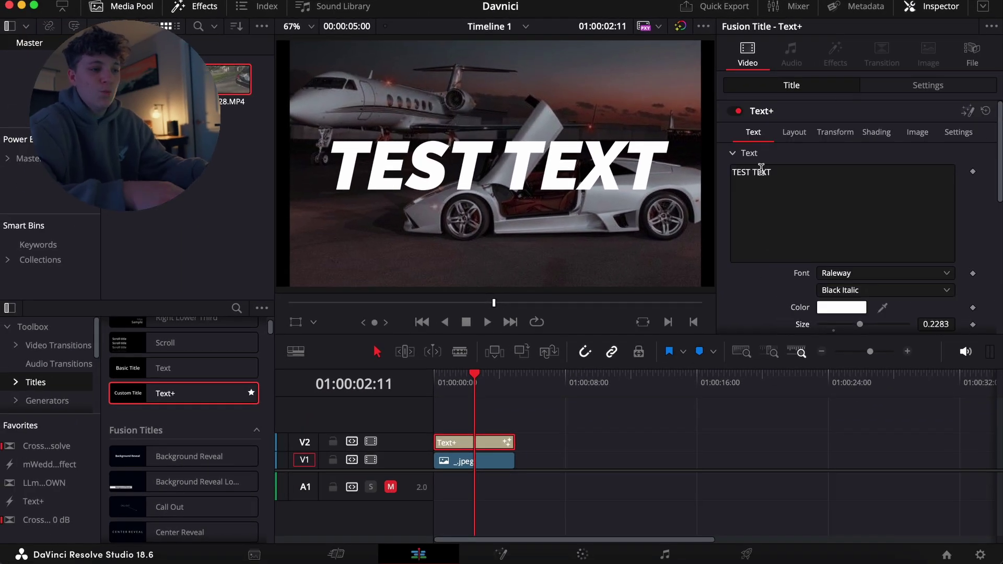
Try different layout positions for the title, ending at Center X 0.5 and Y 0.512, and set its Z rotation to 13.0
left_click(794, 132)
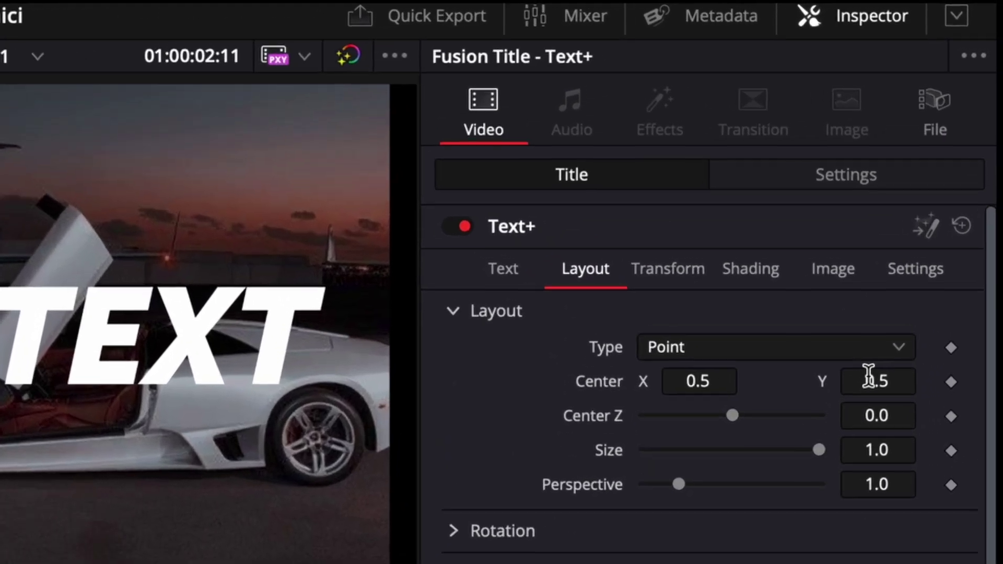
left_click_drag(929, 193, 961, 192)
mouse_move(877, 382)
left_mouse_down()
mouse_move(889, 382)
mouse_move(762, 381)
mouse_move(890, 386)
left_mouse_up()
left_click_drag(698, 382, 678, 382)
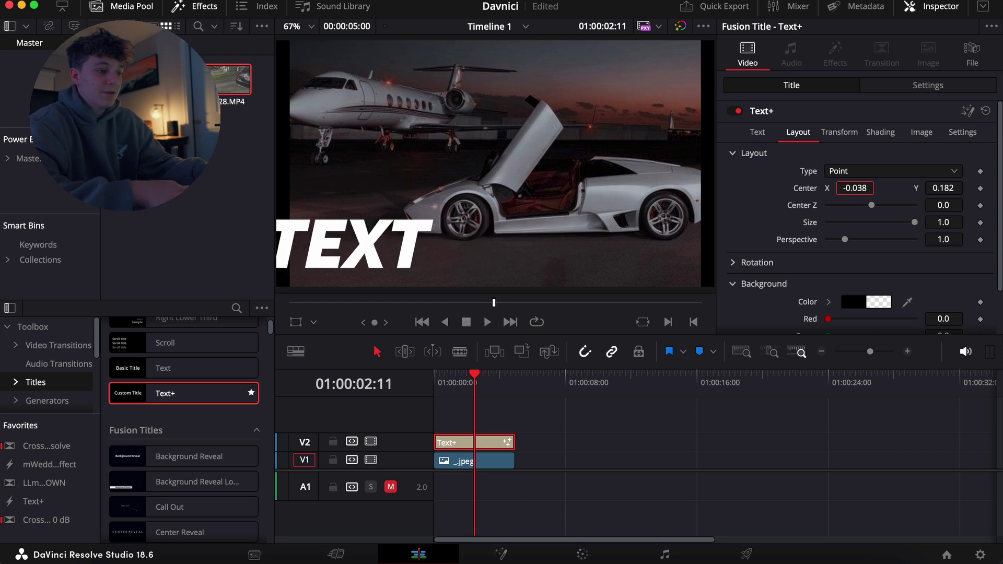
left_click_drag(854, 188, 988, 188)
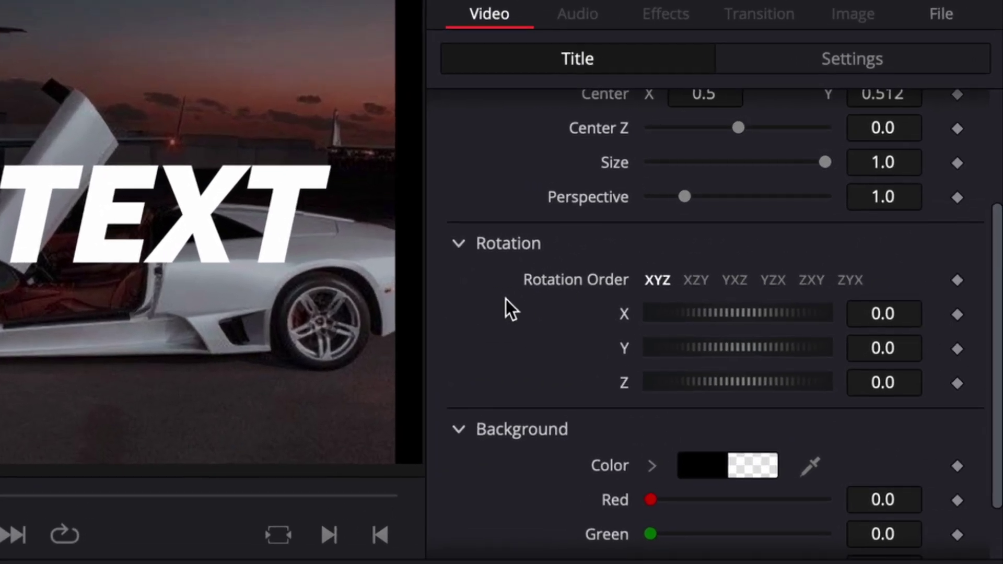
mouse_move(657, 382)
left_mouse_down()
mouse_move(672, 384)
mouse_move(663, 384)
left_mouse_up()
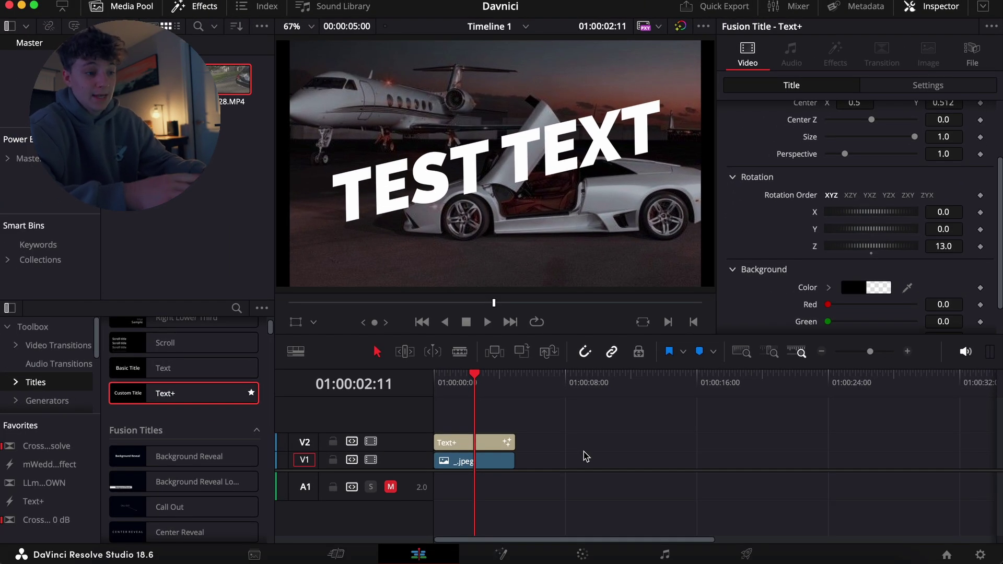
Enable the Red Outline shading element, element 2, on the Text+ title
left_click(495, 445)
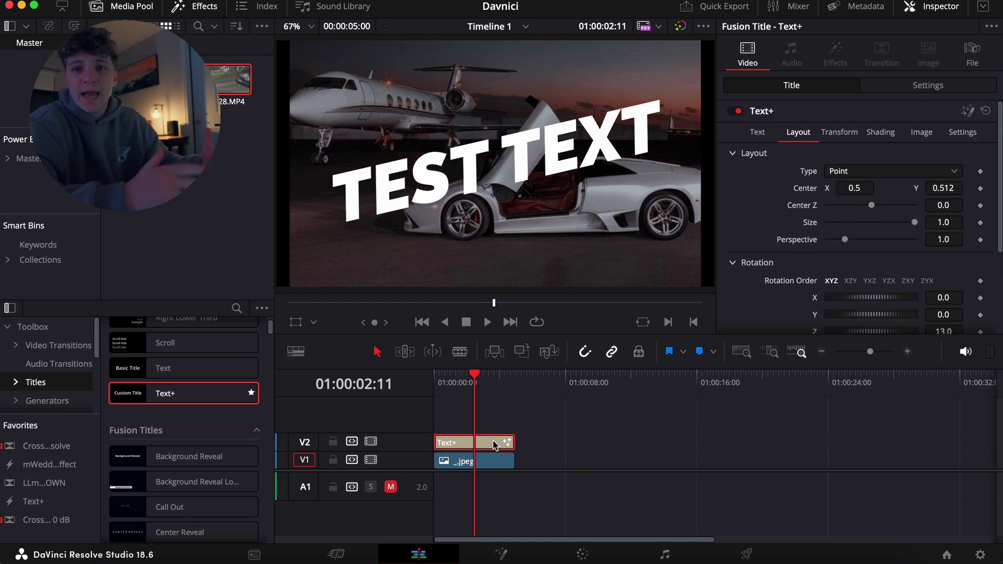
left_click(880, 132)
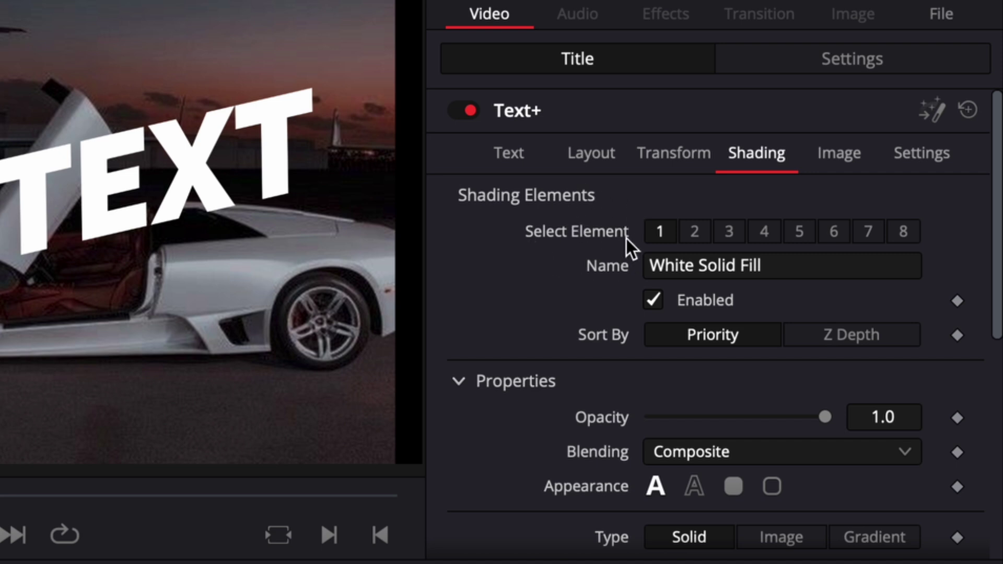
left_click(693, 233)
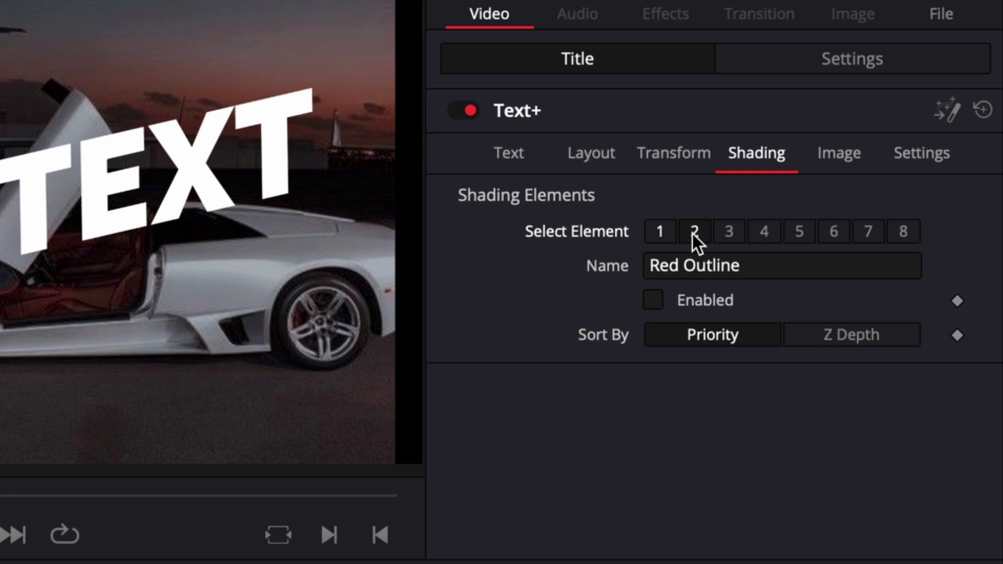
left_click(653, 302)
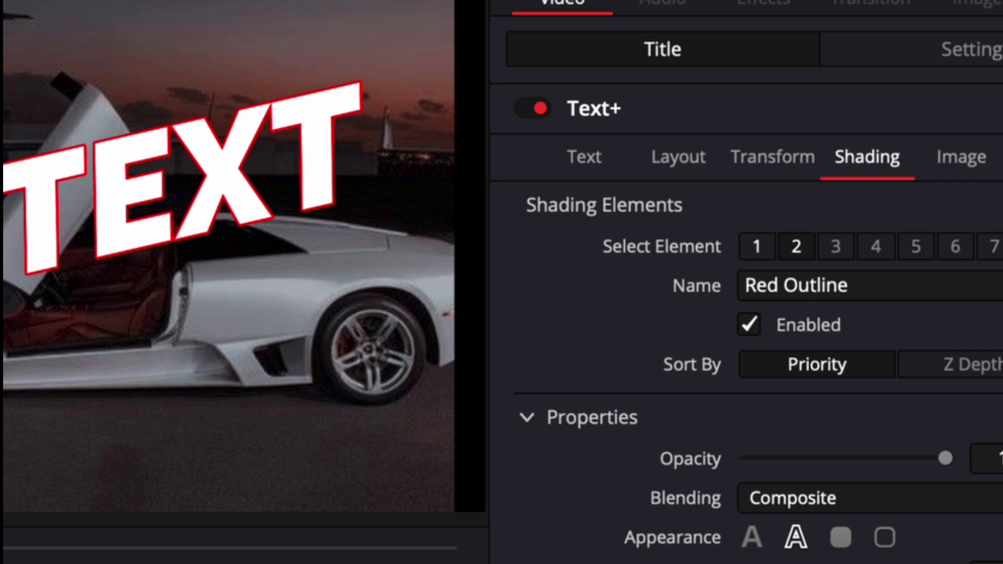
Change the title outline's color to black and set its thickness to 0.1
scroll(592, 399, "down", 3)
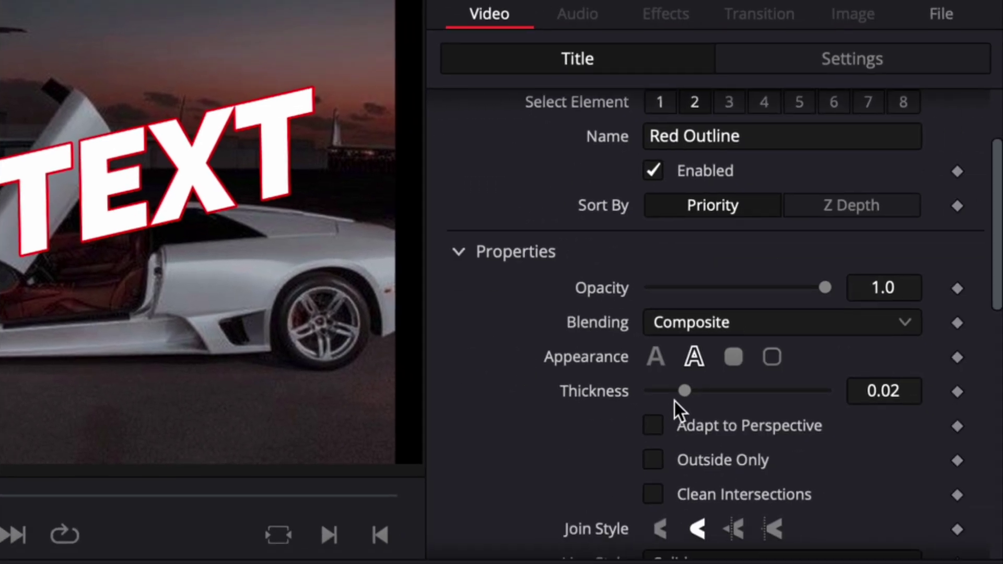
scroll(684, 391, "down", 5)
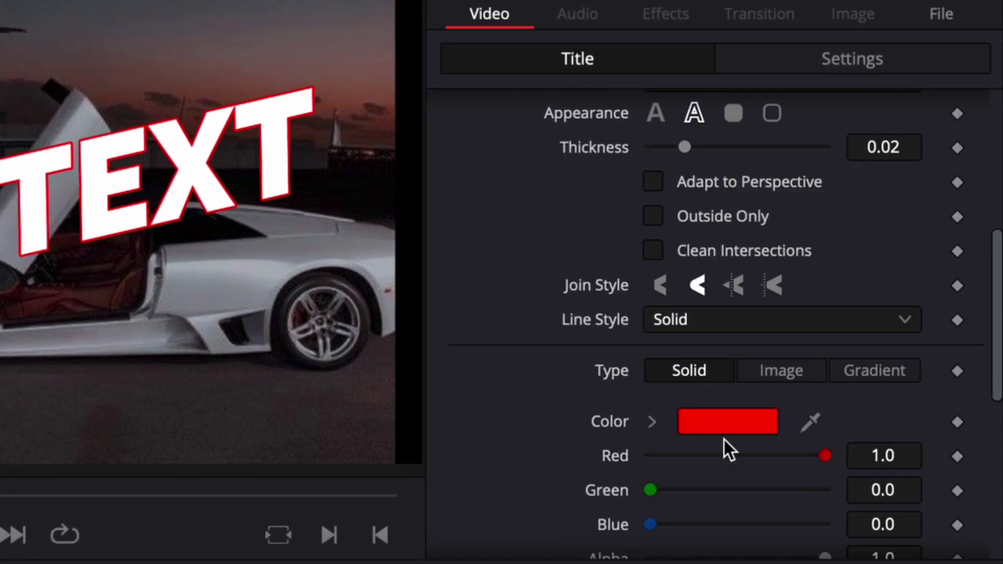
left_click(711, 418)
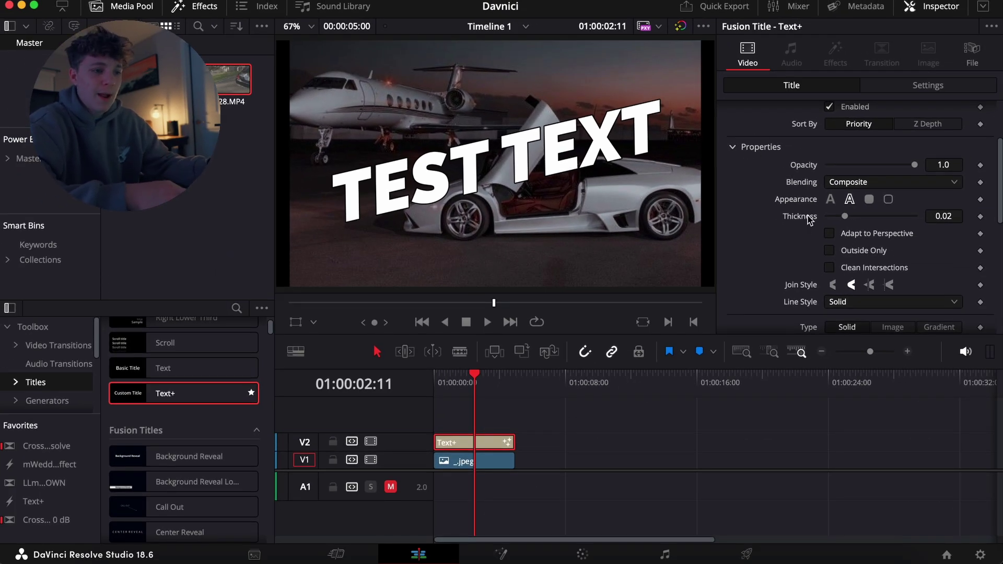
left_click_drag(842, 216, 929, 224)
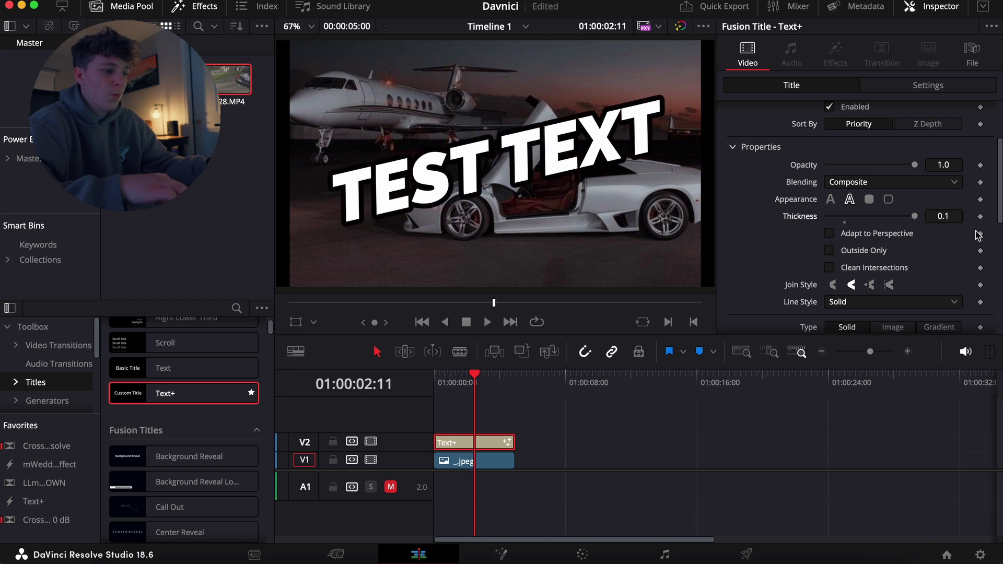
left_click(643, 449)
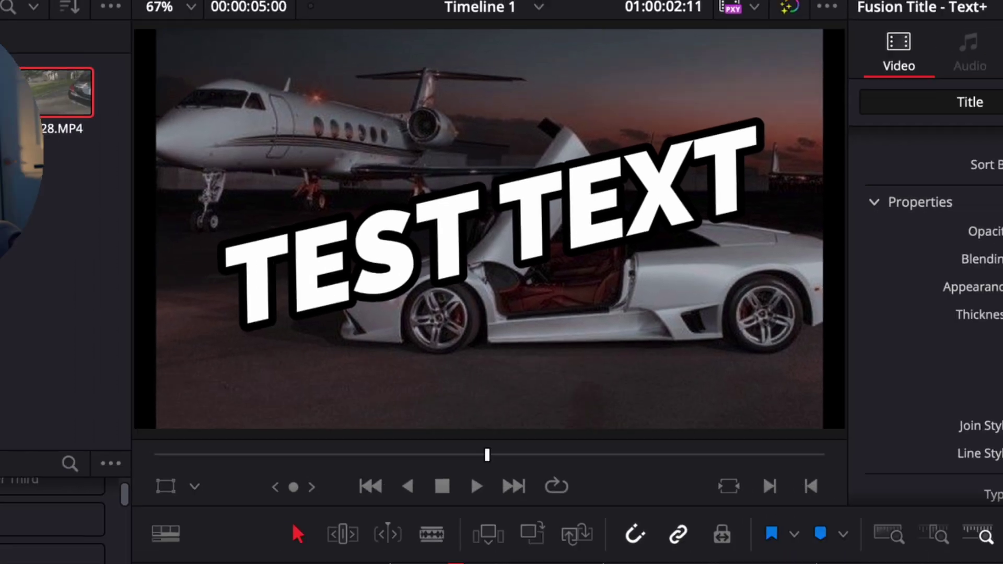
Lower the opacity of the title's outline element to 0.205
scroll(930, 264, "up", 3)
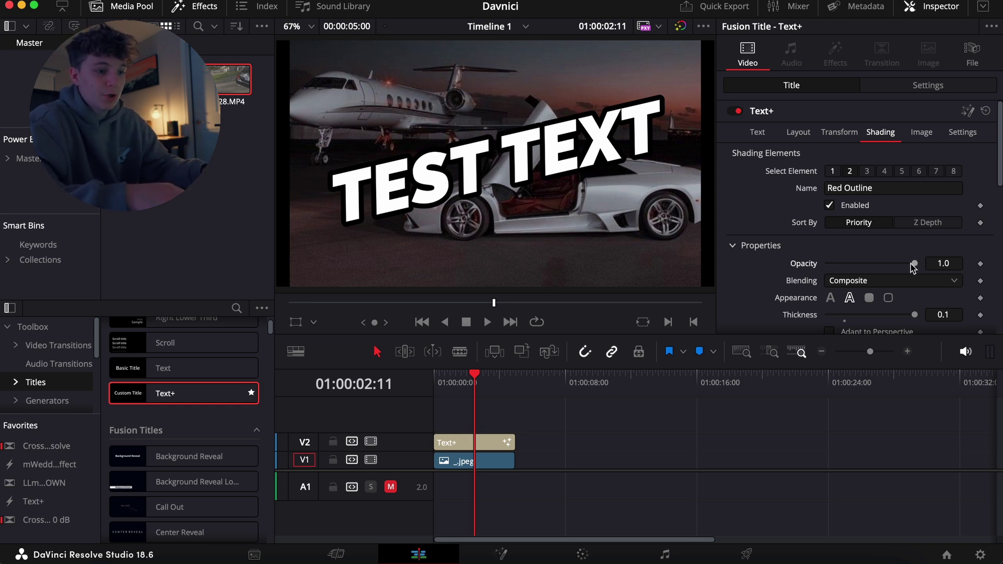
left_click_drag(913, 266, 846, 267)
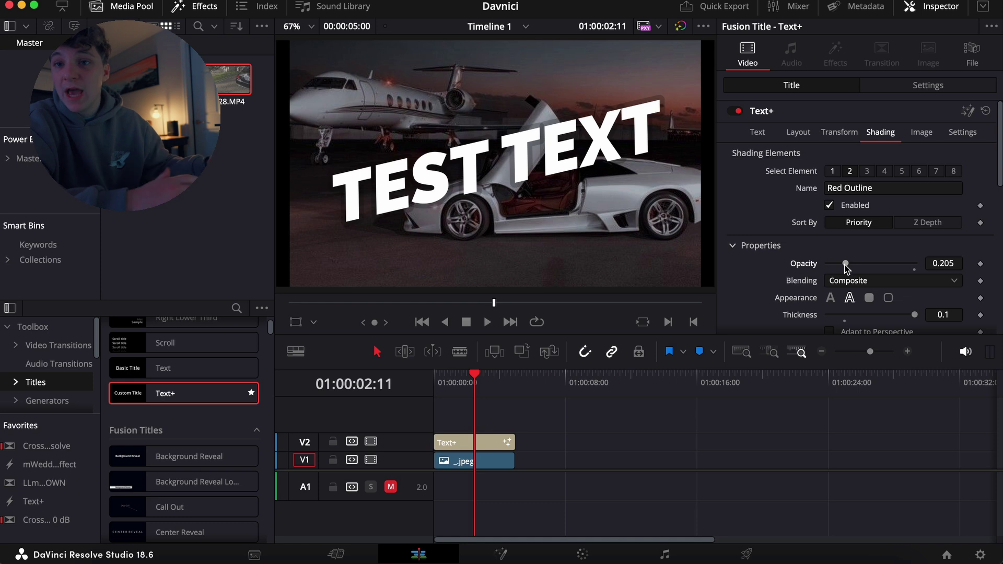
scroll(846, 267, "down", 5)
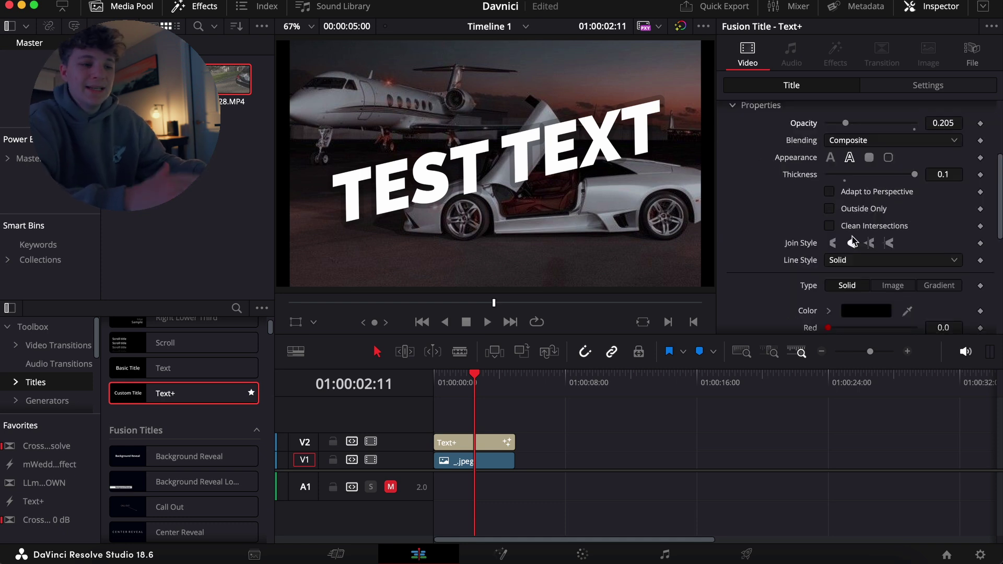
Switch the White Solid Fill shading element's appearance to a text outline
scroll(852, 241, "up", 5)
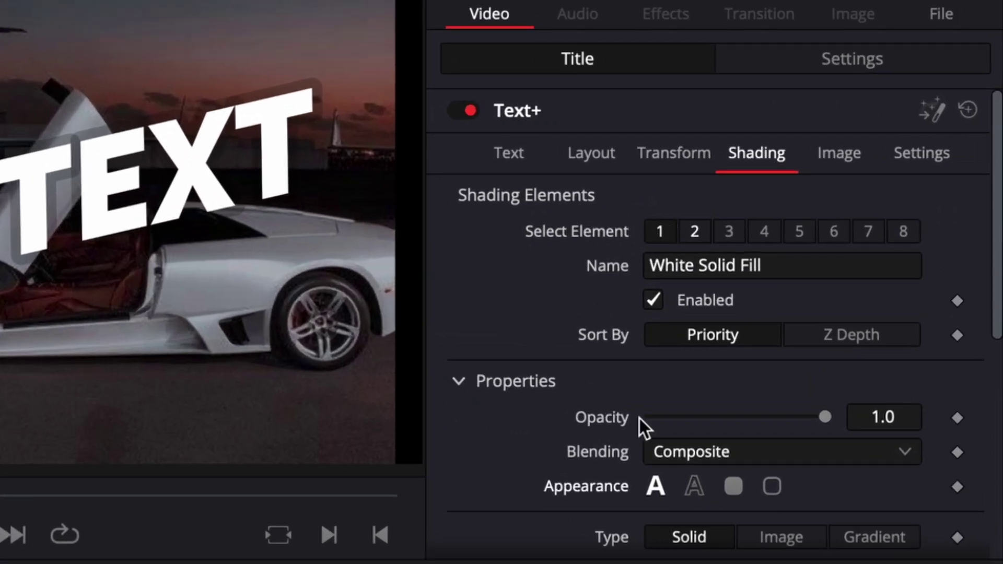
scroll(639, 418, "down", 8)
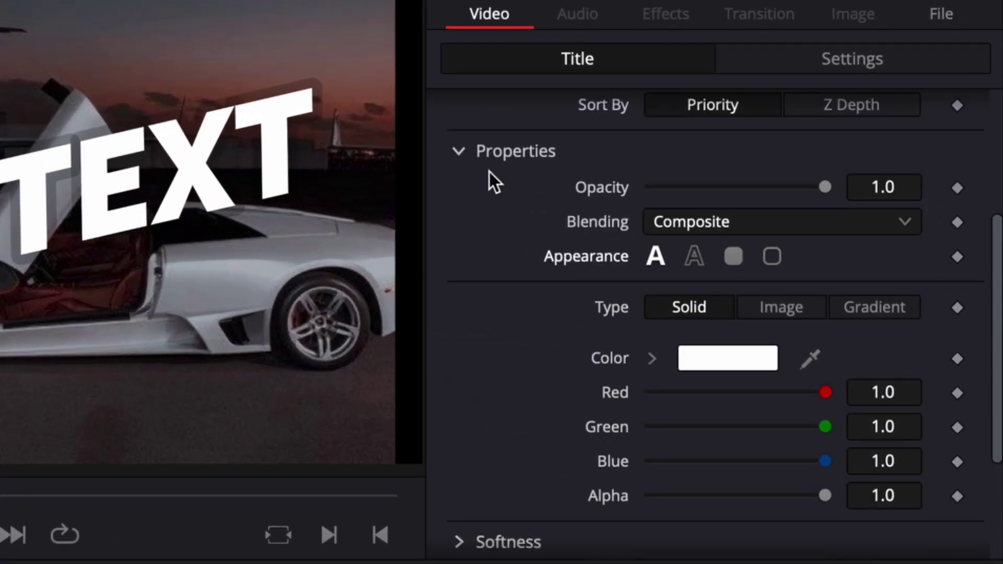
left_click(696, 259)
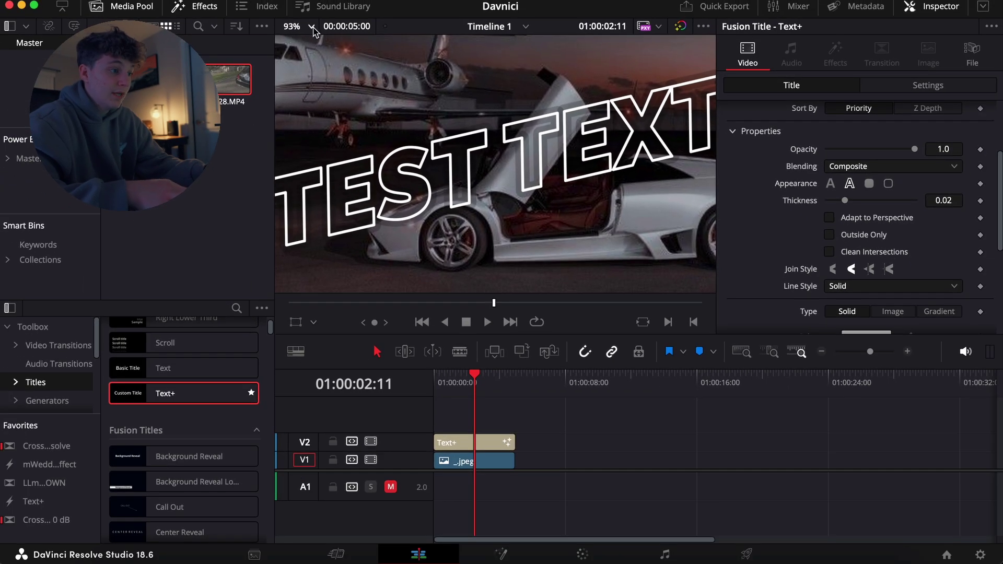
left_click(312, 27)
left_click(300, 41)
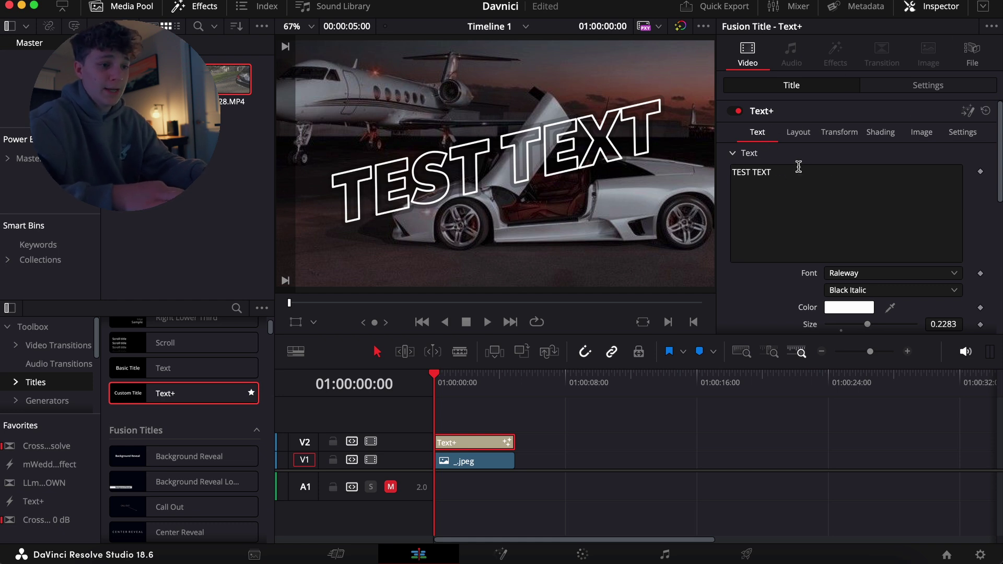
Set the Text+ layout center Y to -0.274 at the start of the title and keyframe the center position
left_click(797, 133)
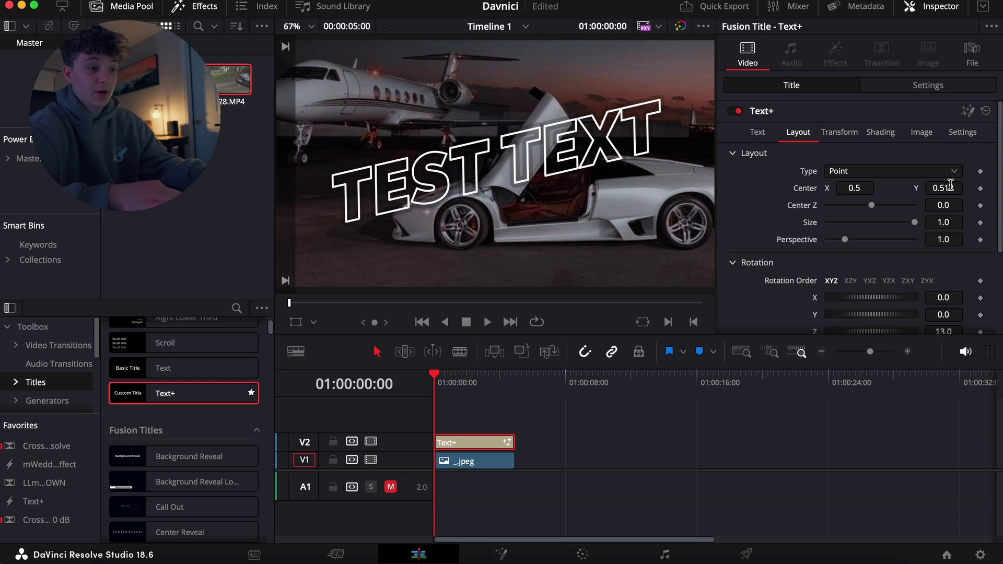
left_click_drag(950, 184, 896, 186)
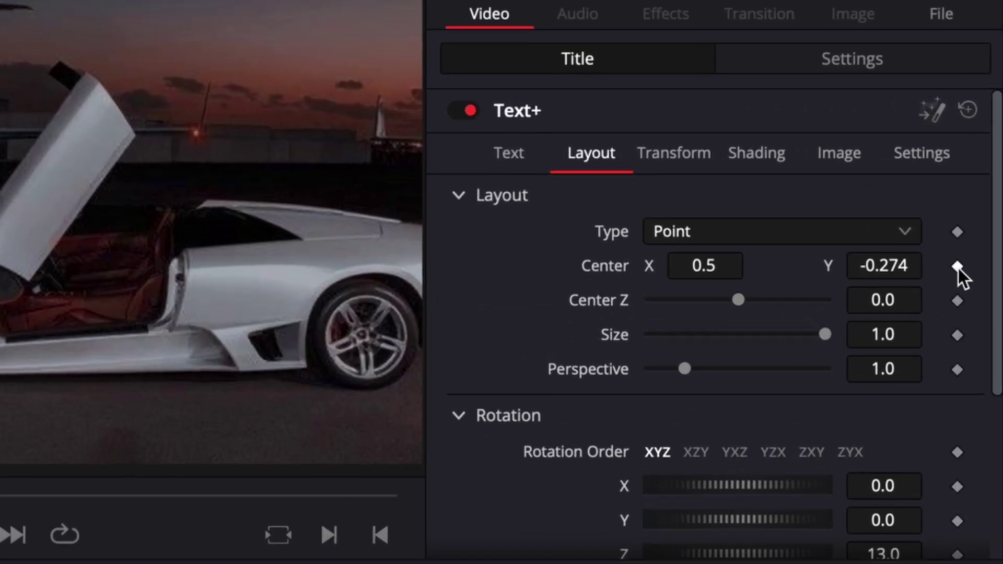
left_click(957, 267)
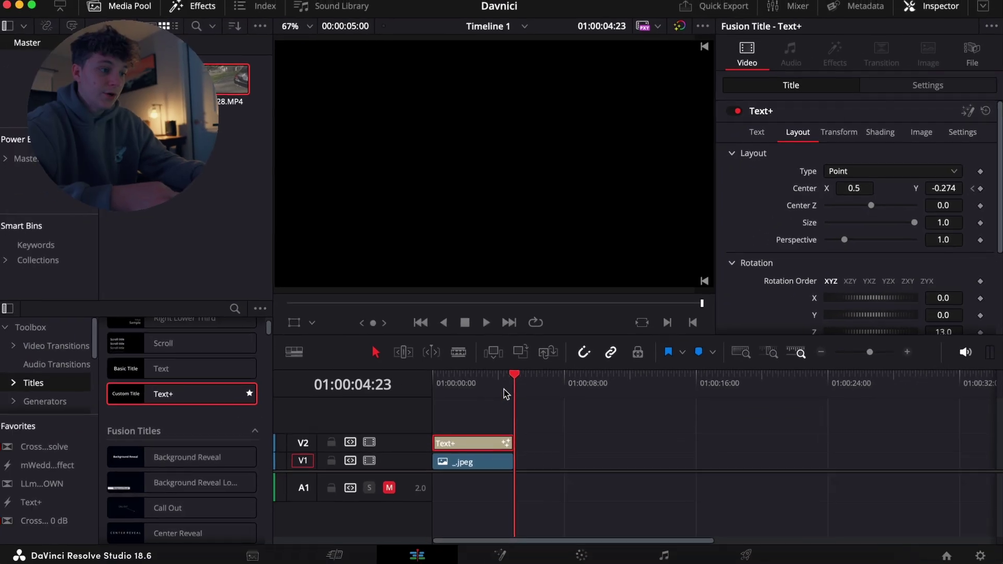
At 01:00:03:12, set the title's layout center Y to 0.544 as a second keyframe and return the playhead to the start
left_click(490, 381)
left_click_drag(933, 187, 959, 188)
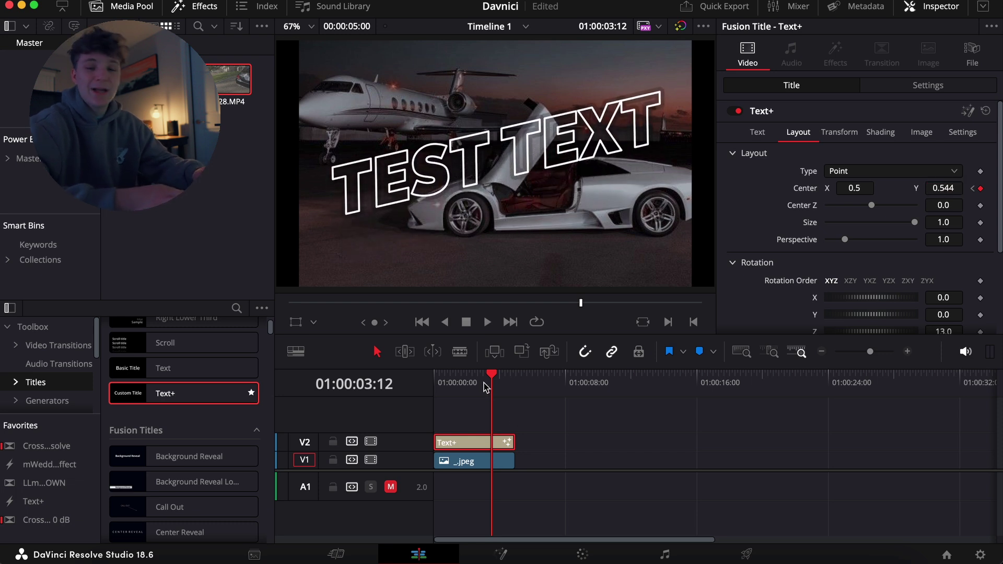
left_click_drag(486, 386, 316, 385)
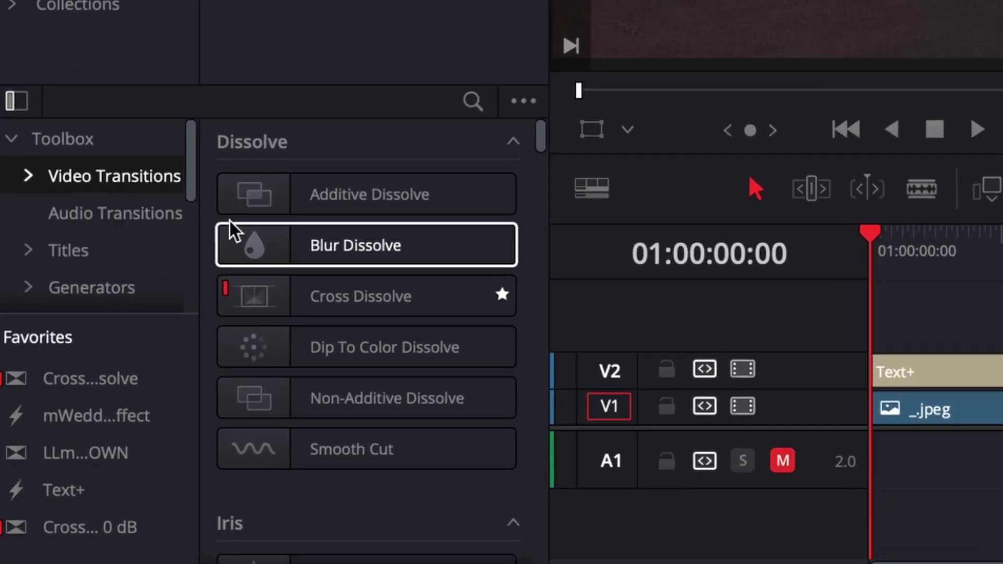
Apply the Circle Spin video transition to the start of the Text+ clip
scroll(151, 413, "down", 1)
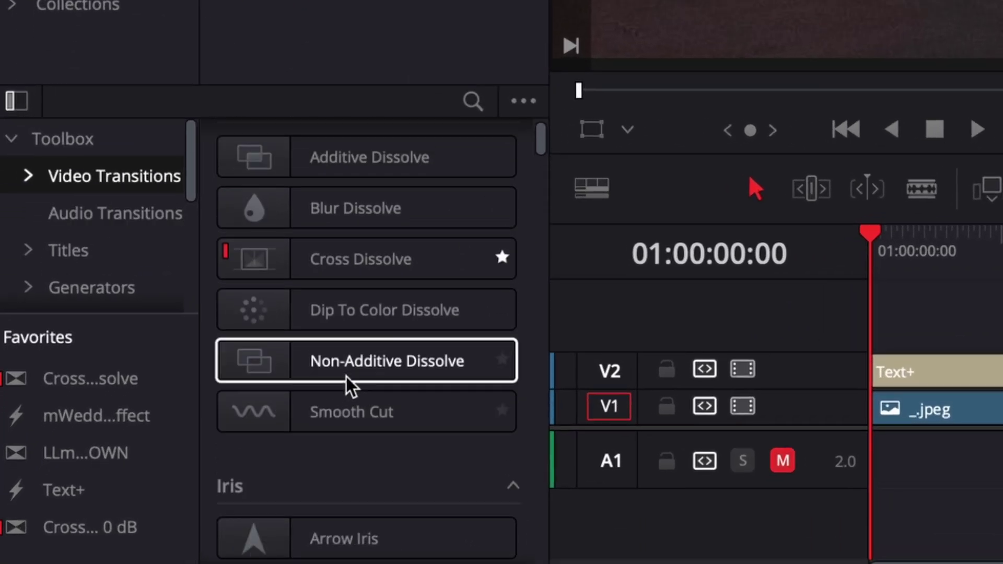
scroll(349, 387, "up", 1)
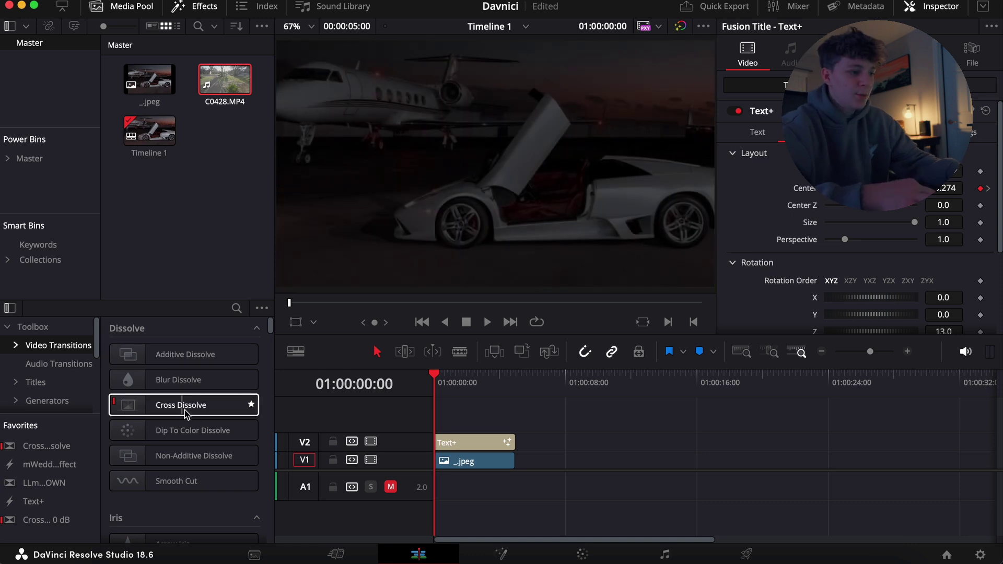
scroll(156, 418, "down", 5)
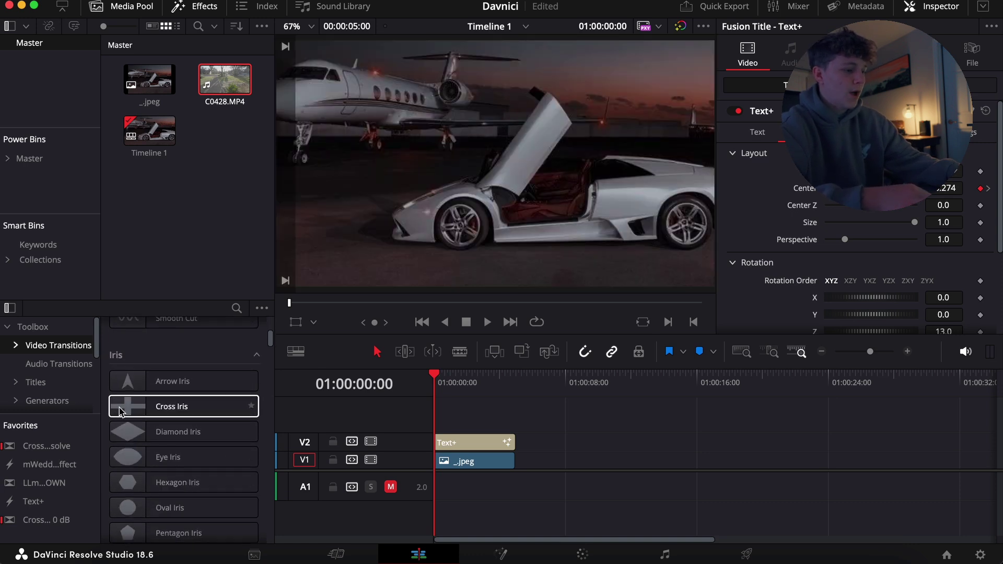
scroll(212, 413, "down", 2)
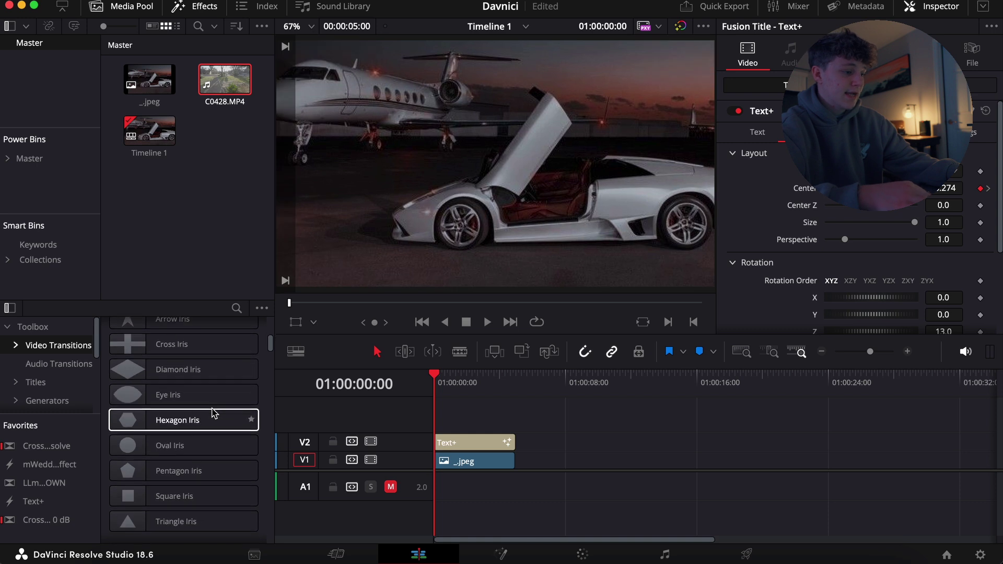
scroll(175, 468, "down", 10)
left_click_drag(176, 469, 446, 442)
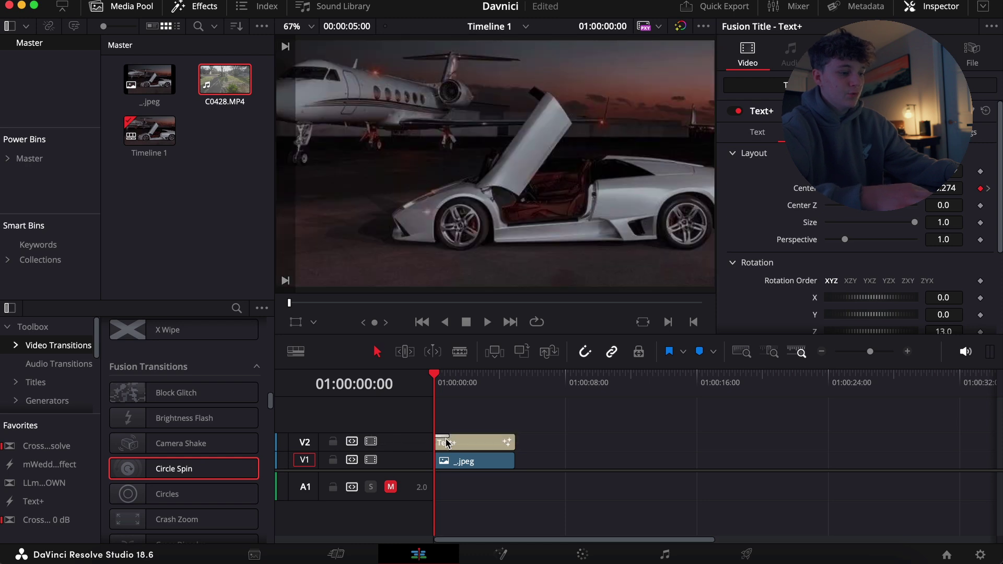
Shorten the transition on the Text+ clip and apply Circle Spin to the start of the image clip below it
left_click(907, 351)
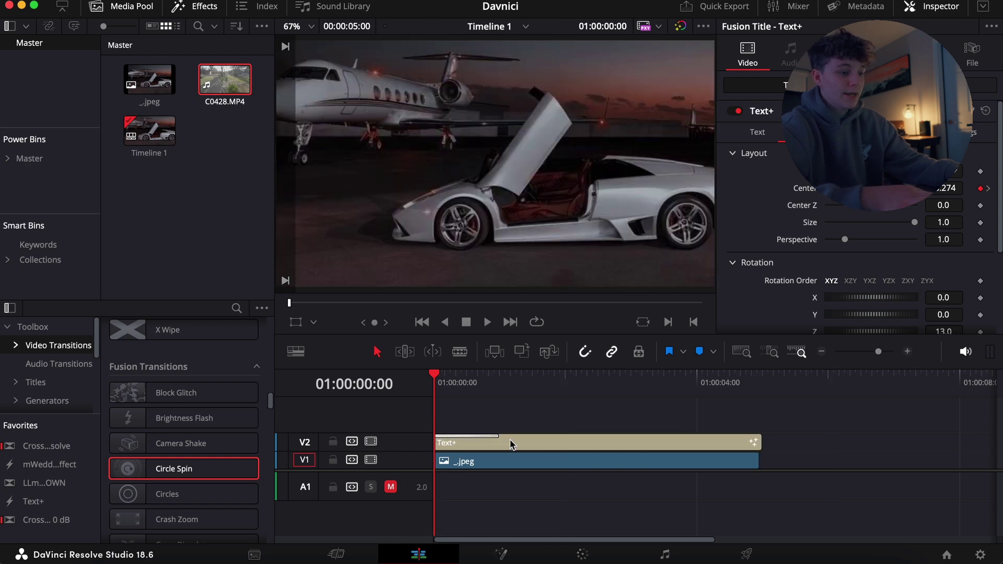
left_click_drag(497, 434, 472, 457)
Play the timeline from the start to preview the opening transitions and the title's upward movement
key("space")
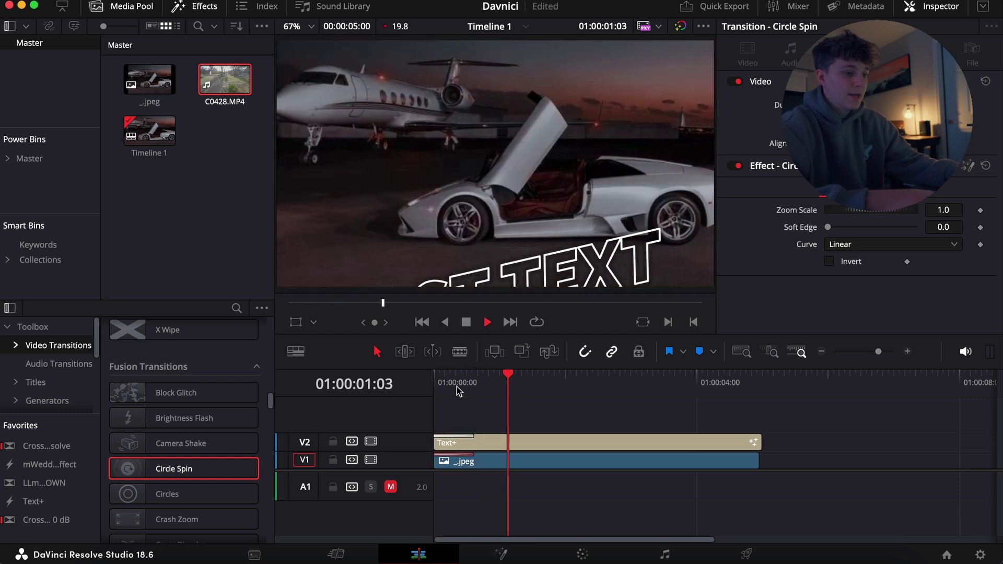
left_click_drag(436, 389, 453, 407)
key("space")
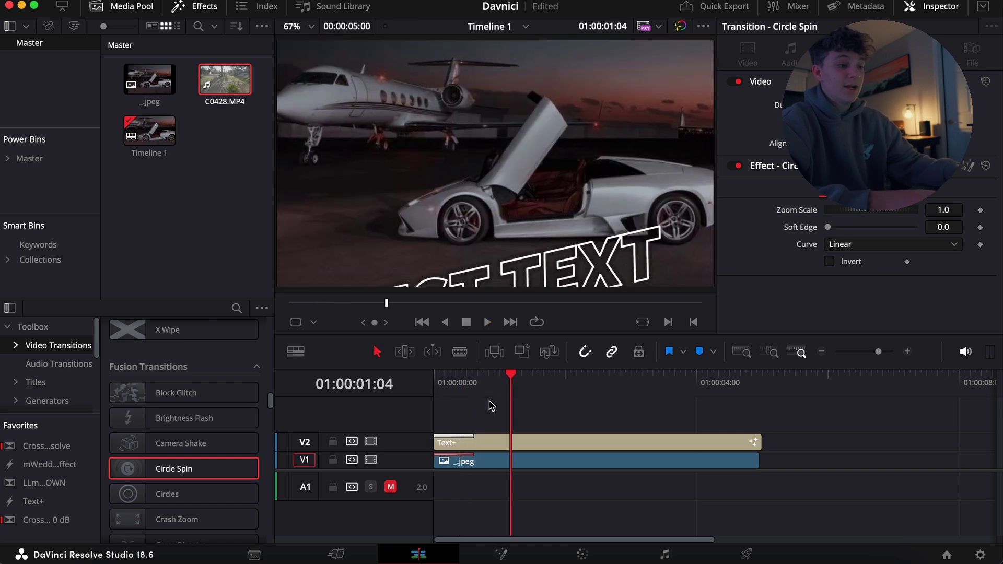
key("space")
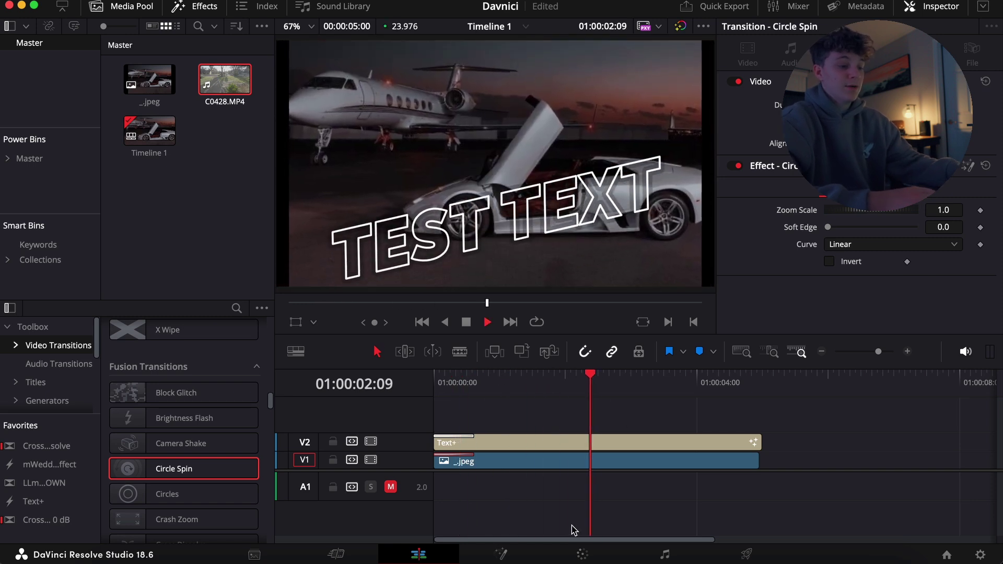
key("space")
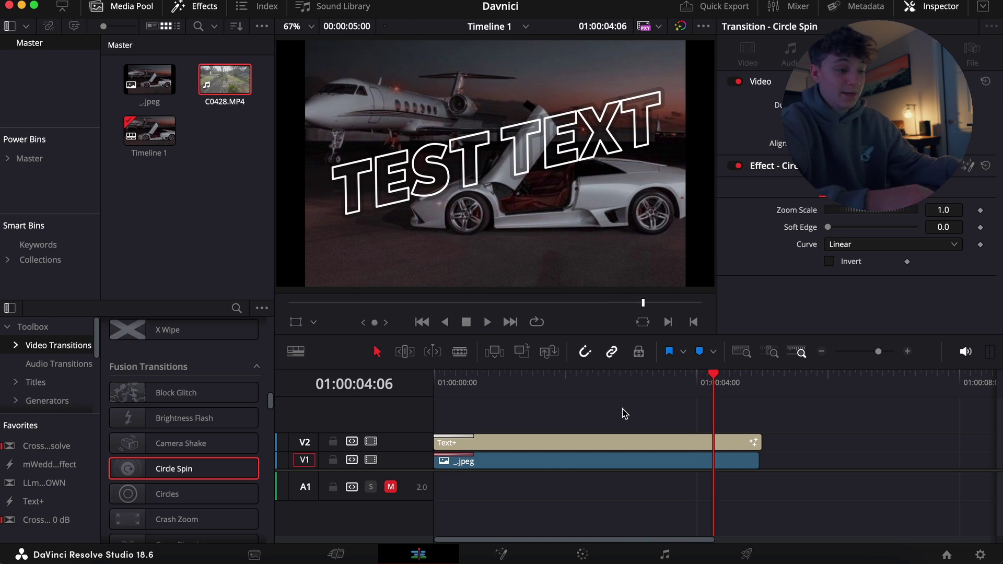
left_click_drag(625, 414, 452, 462)
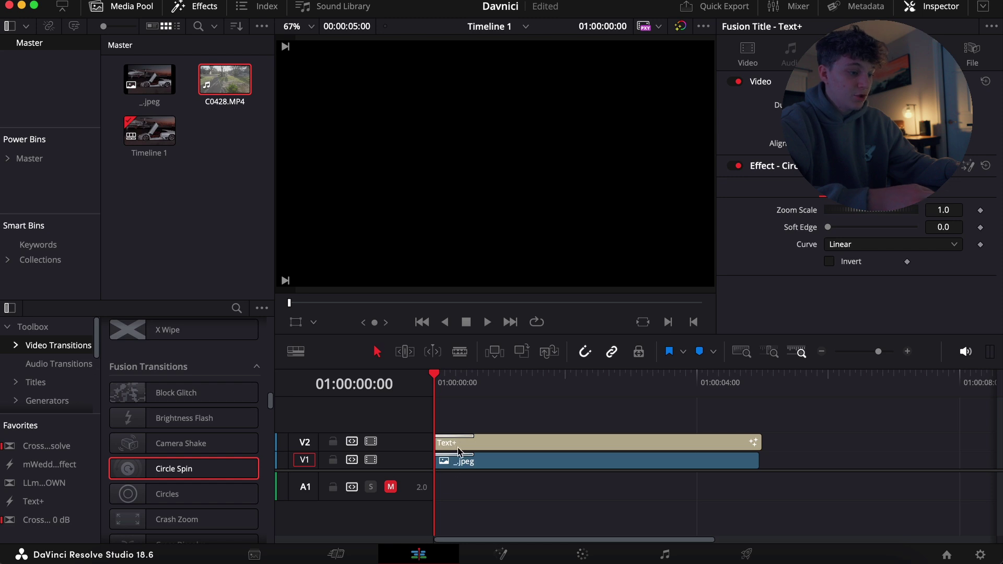
Apply Circle Spin to the end of the image clip and play that section from about 01:00:04:03
left_click_drag(174, 469, 723, 460)
left_click(705, 387)
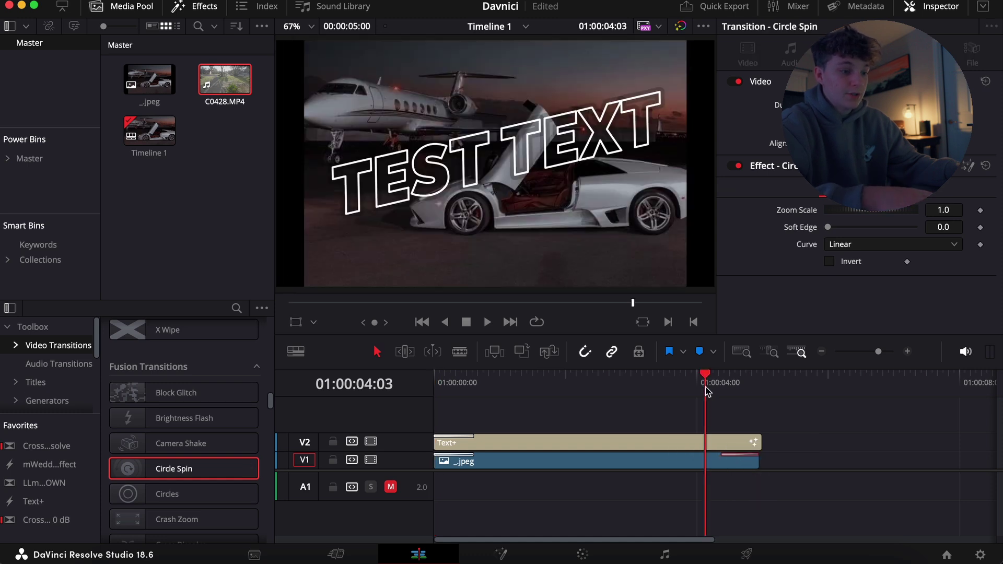
key("space")
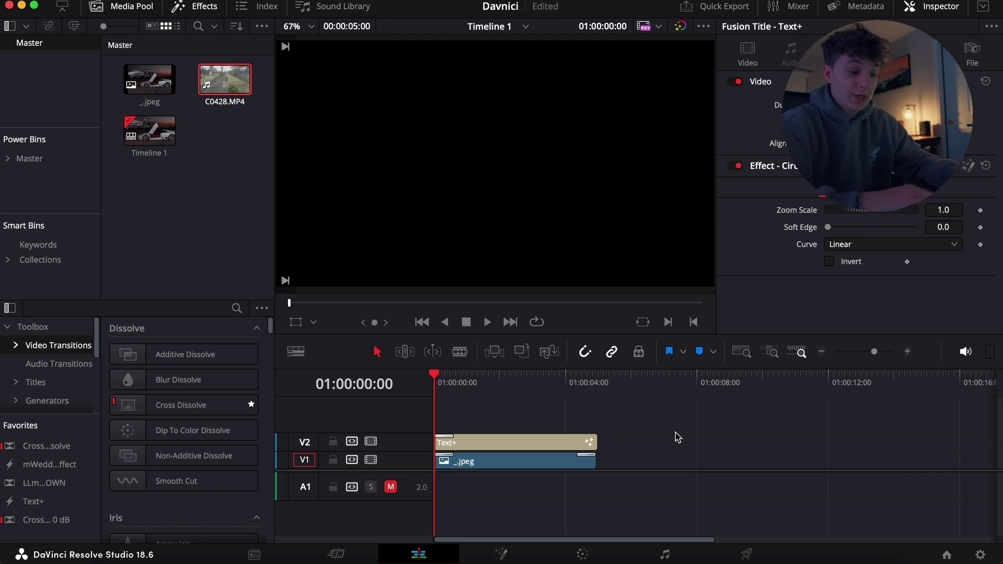
On the Deliver page, set up the export as Test Text, saved to the Desktop in MP4 format
left_click(746, 555)
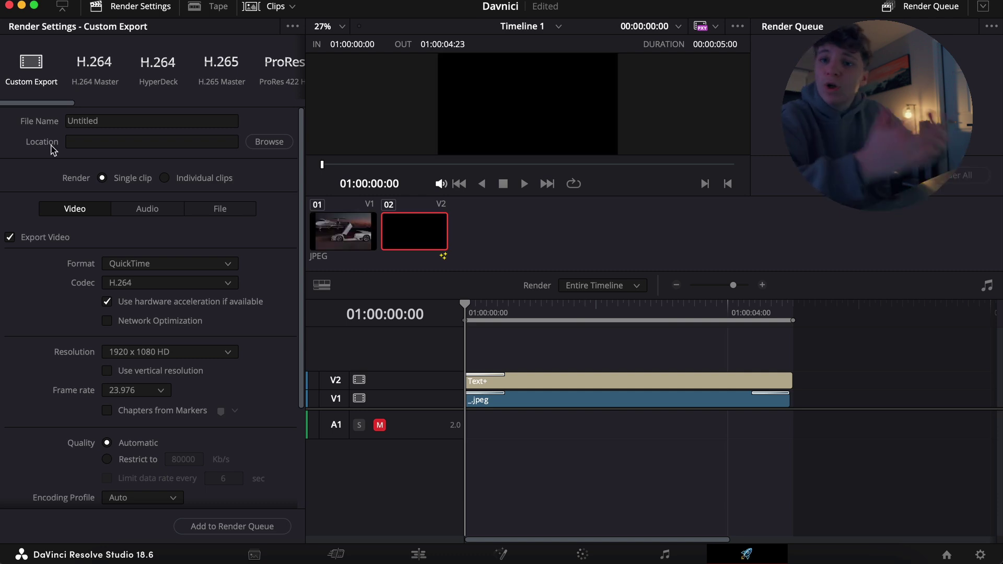
left_click(116, 120)
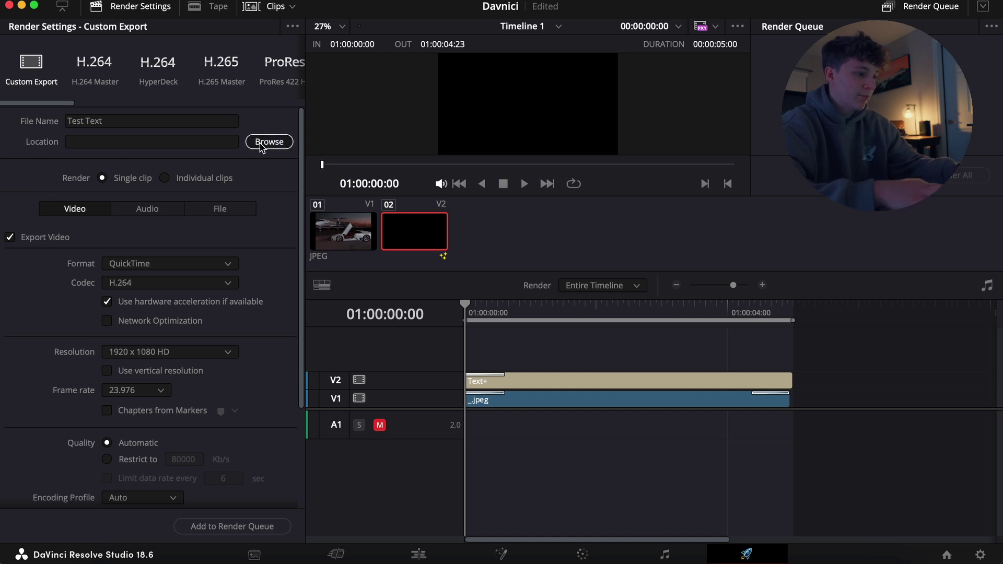
left_click(274, 166)
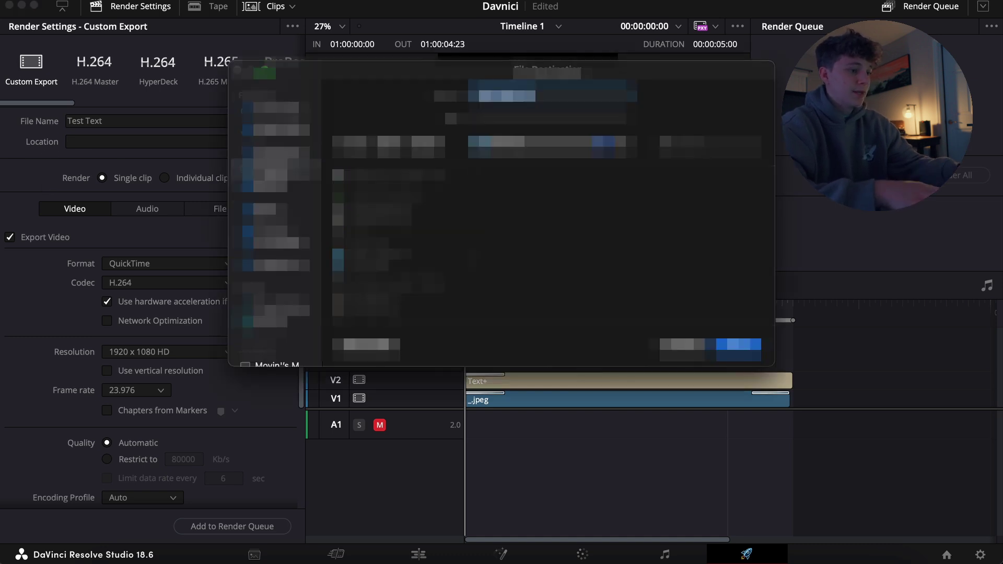
key("Return")
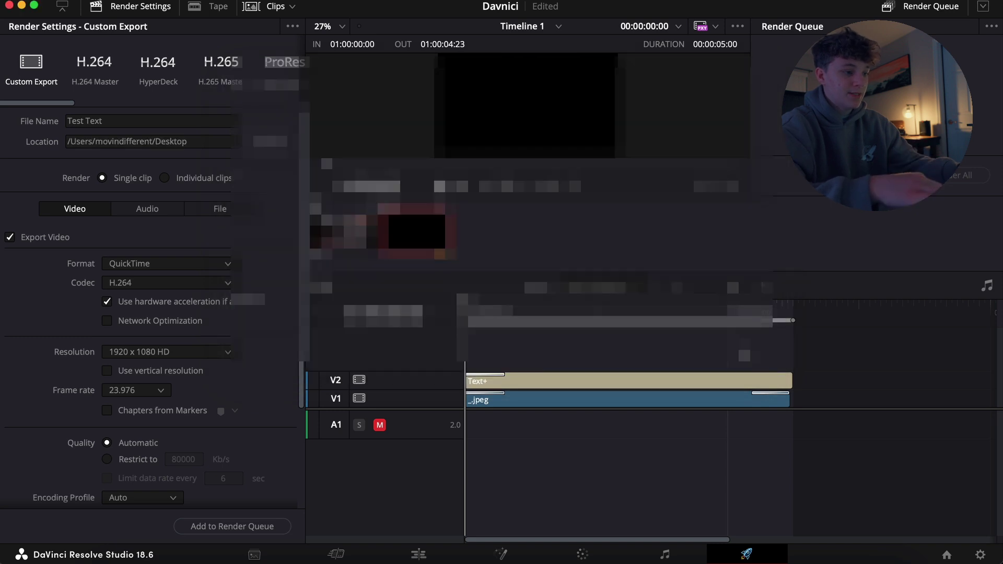
left_click(119, 264)
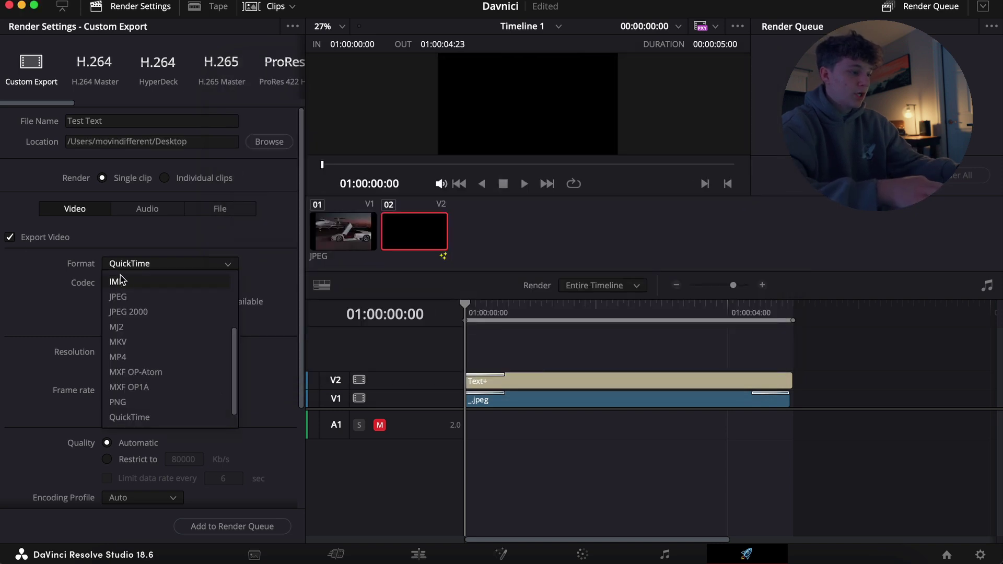
left_click(118, 356)
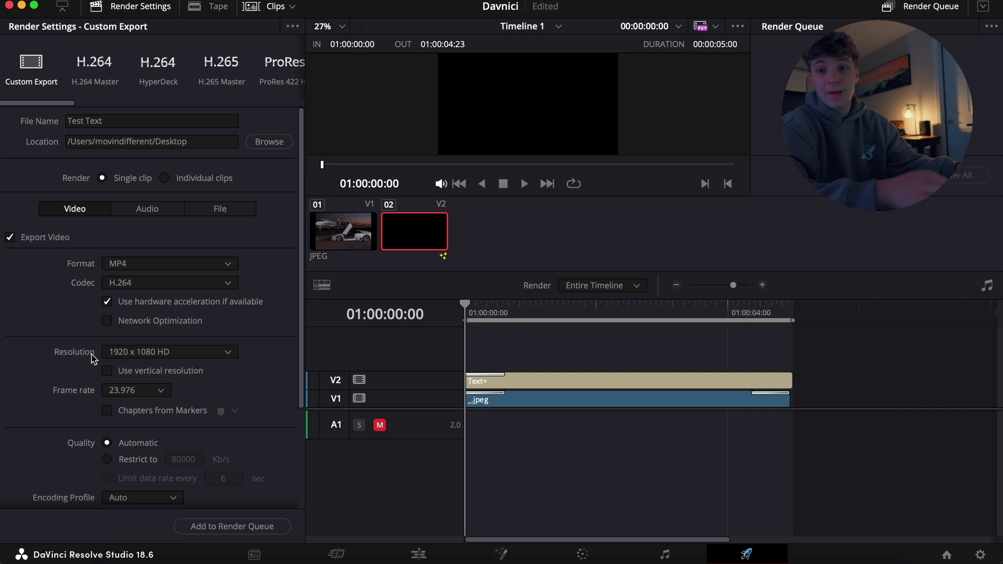
Add the timeline export to the render queue and start rendering all jobs
scroll(92, 358, "down", 5)
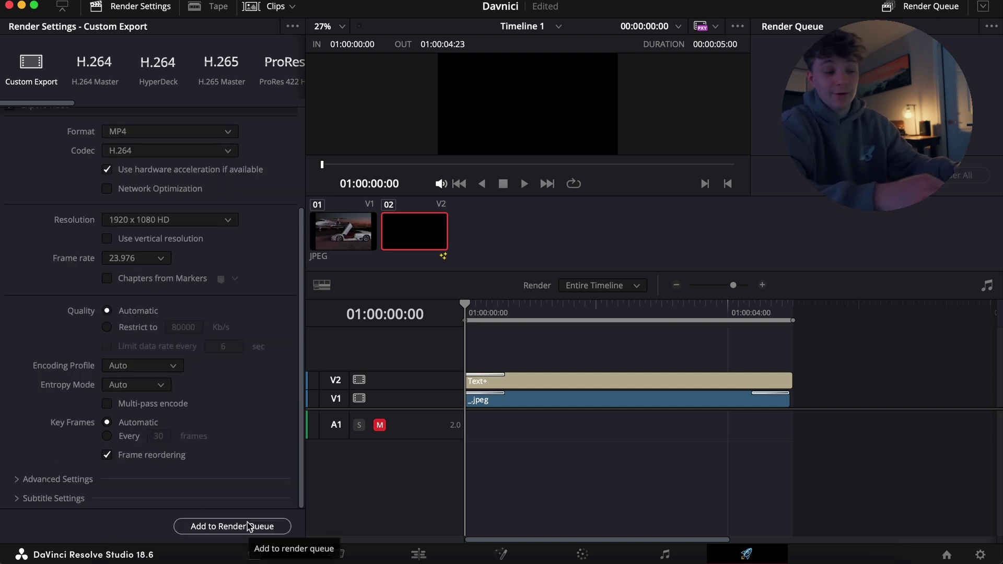
left_click(214, 527)
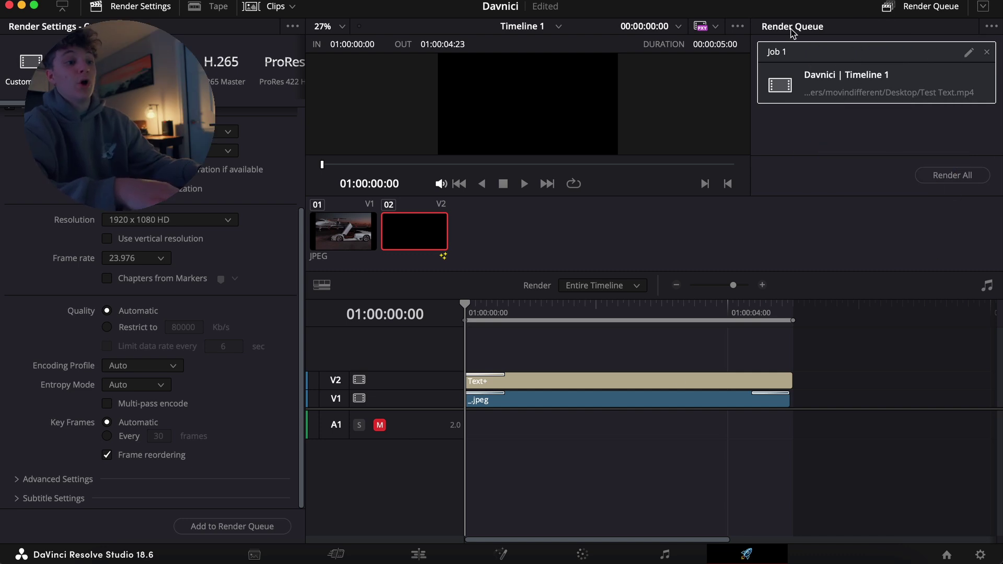
left_click(951, 176)
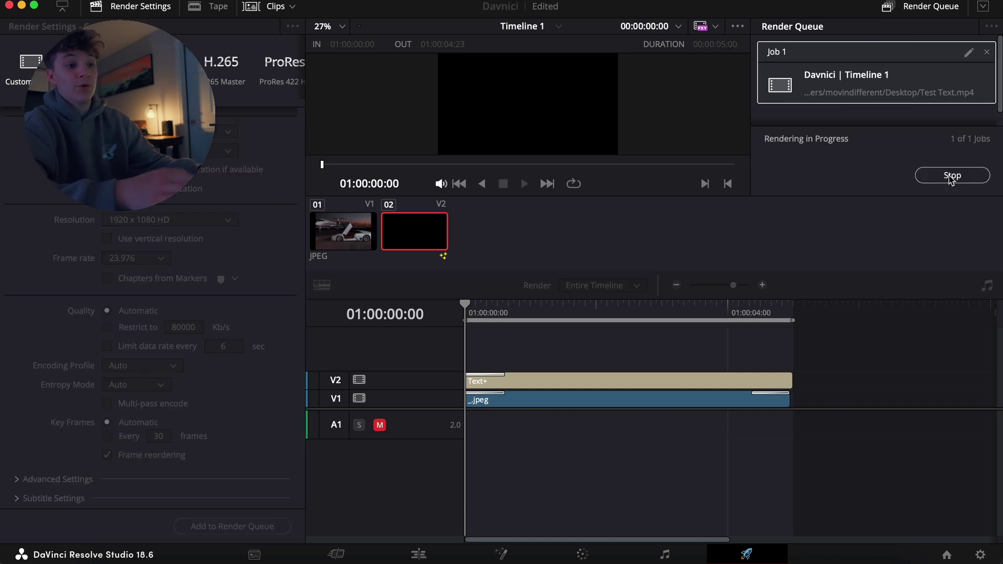